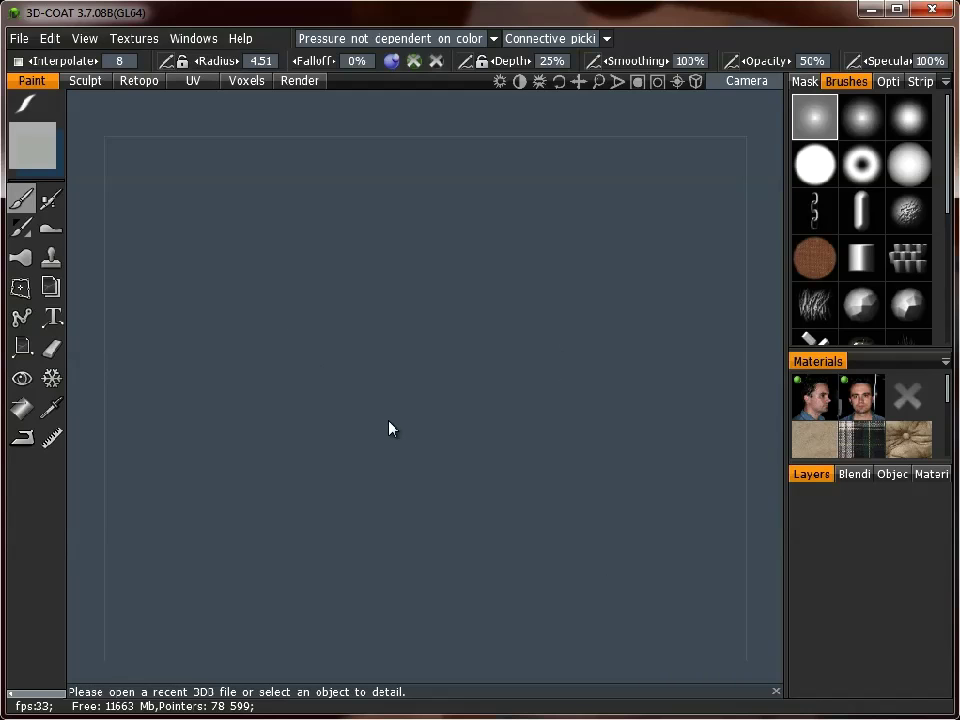
Import To3DCoat.obj from the Exports folder as a model for per pixel painting.
left_click(20, 40)
mouse_move(101, 181)
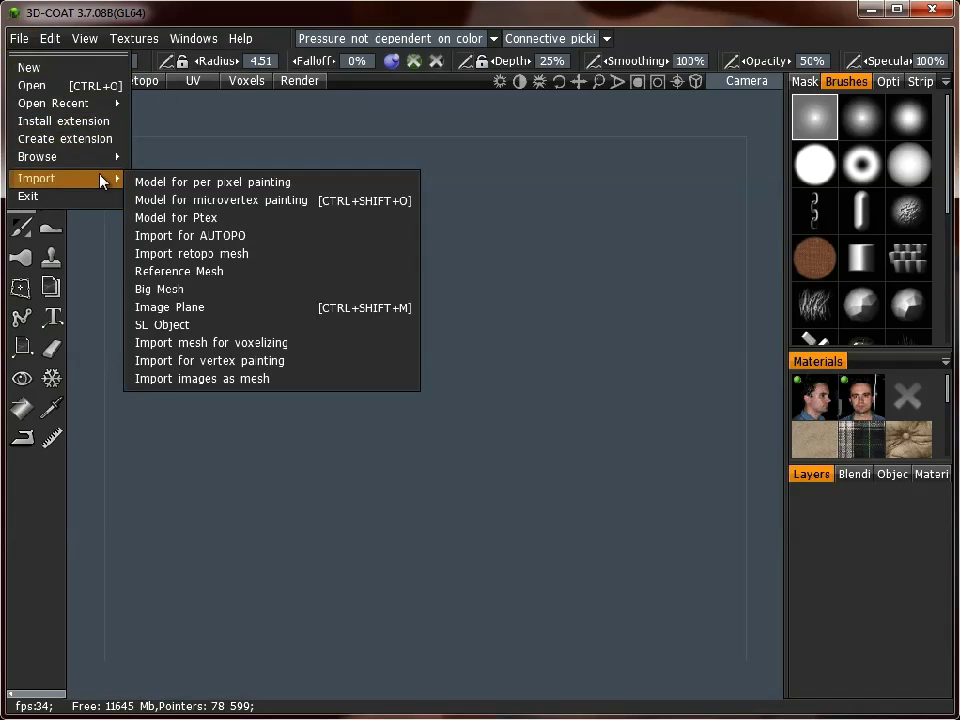
left_click(197, 187)
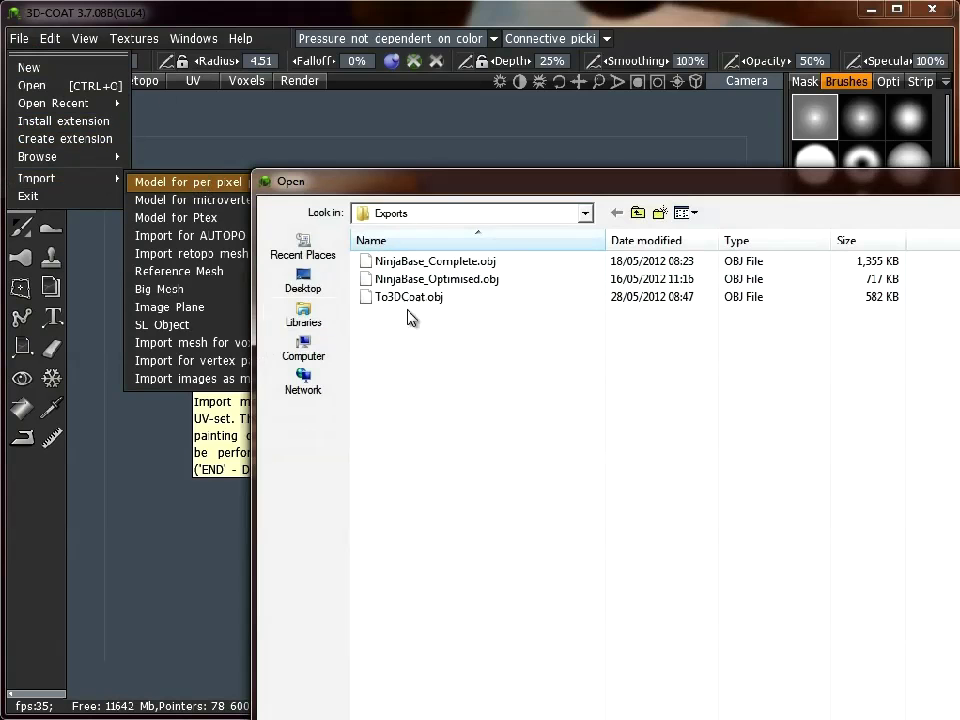
left_click(410, 298)
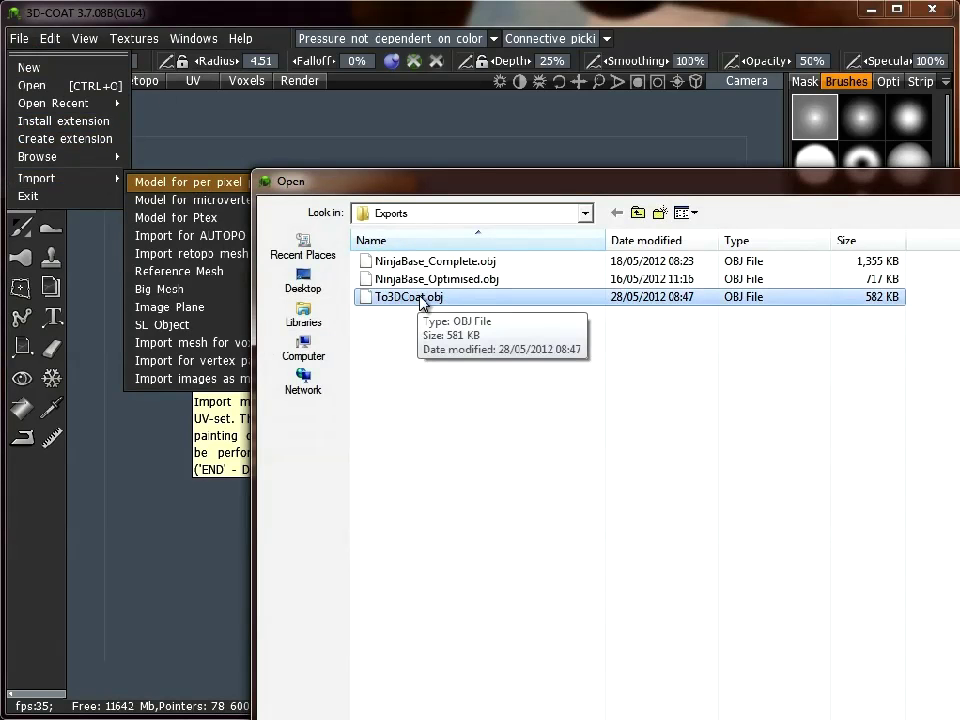
double_click(421, 299)
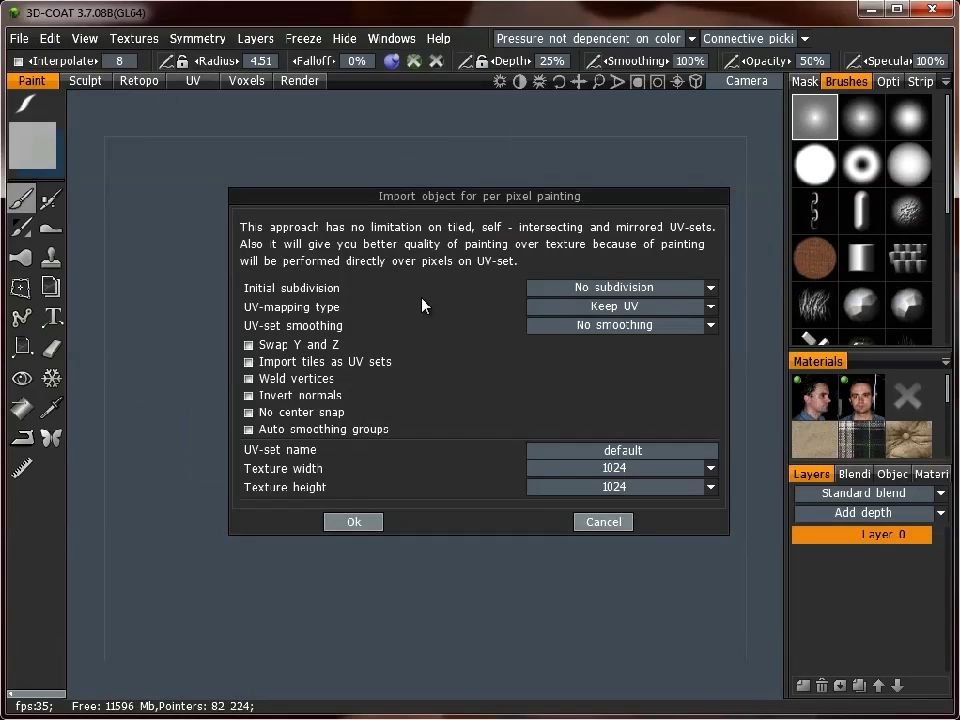
Set a custom texture size of 3000 by 3000 for the imported object and accept the import settings.
left_click(669, 454)
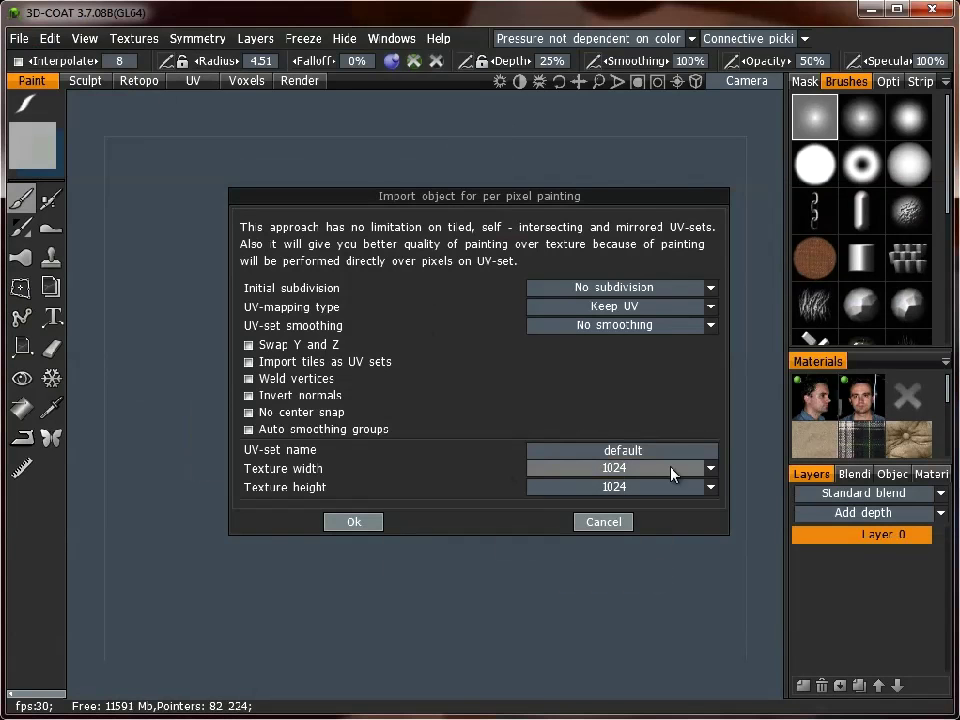
left_click(671, 468)
left_click(628, 490)
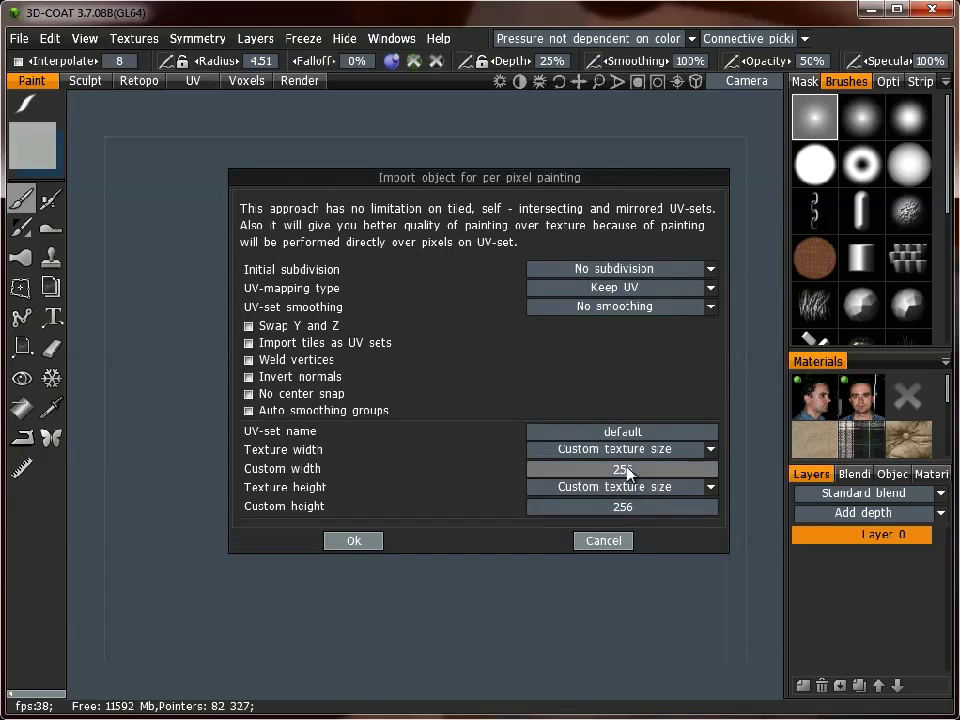
left_click(617, 468)
type("3 ")
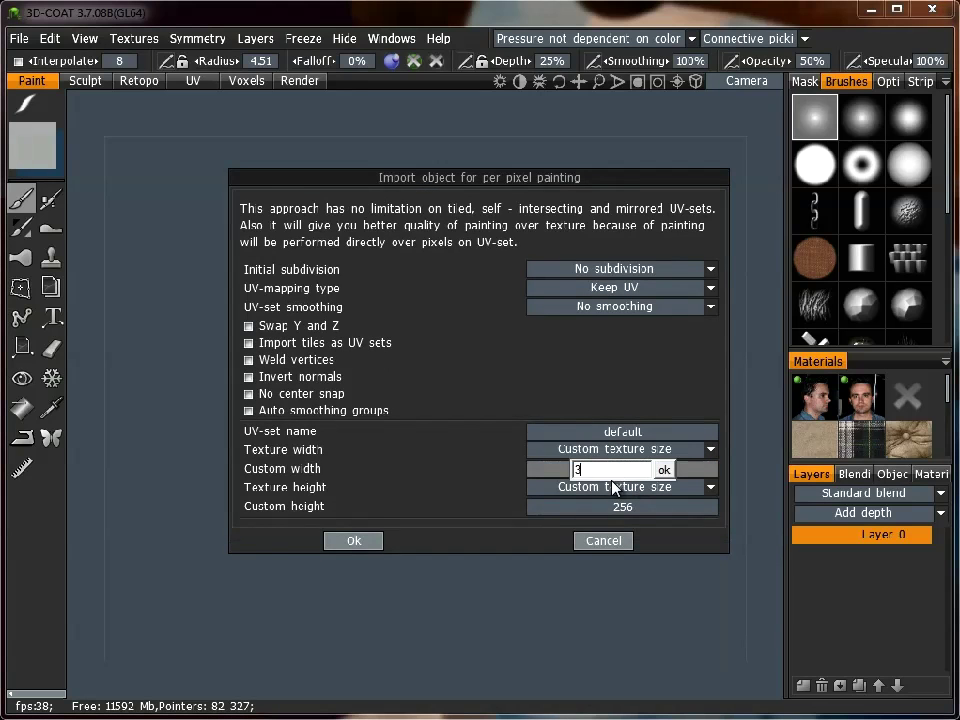
type("000")
left_click(664, 469)
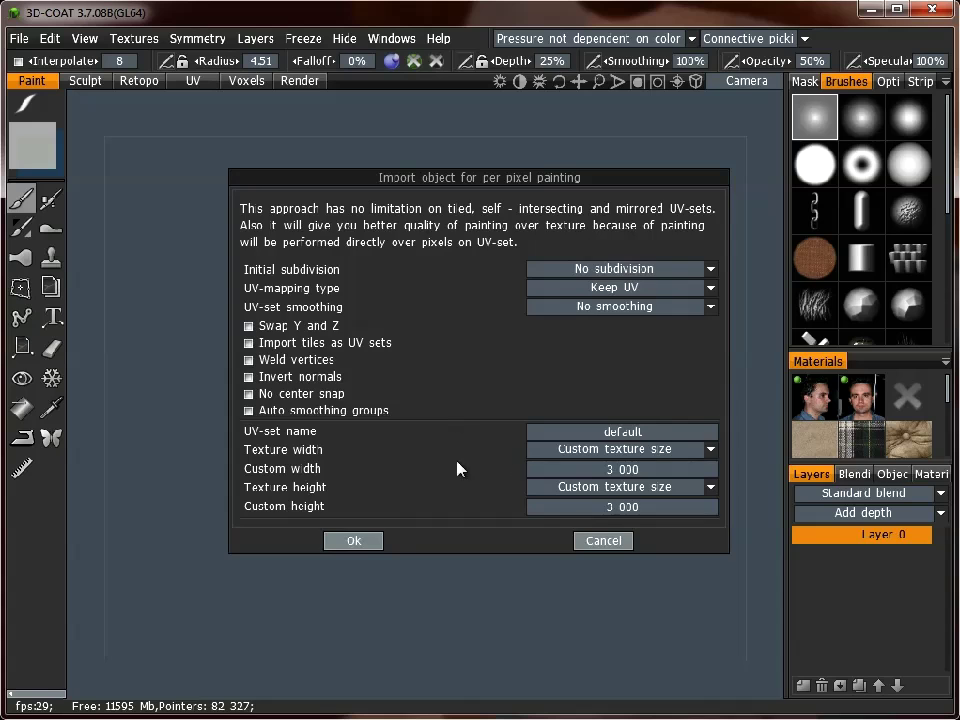
left_click(366, 543)
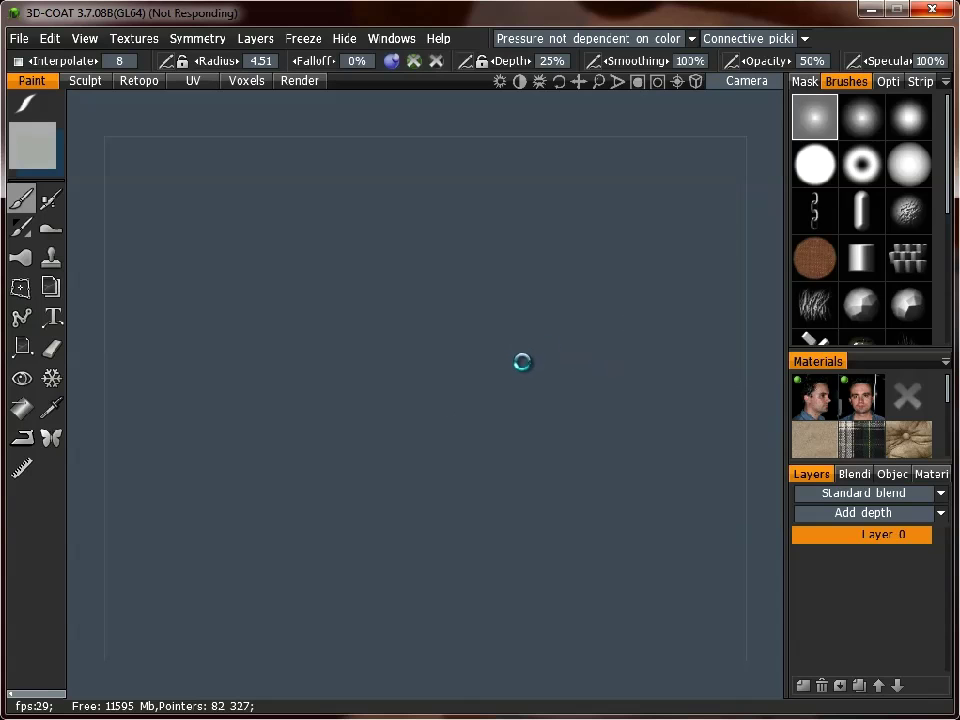
Dismiss the drawing hint and frame the whole ninja character at a slight angle in the viewport.
key("alt")
left_click_drag(524, 413, 497, 413, "alt")
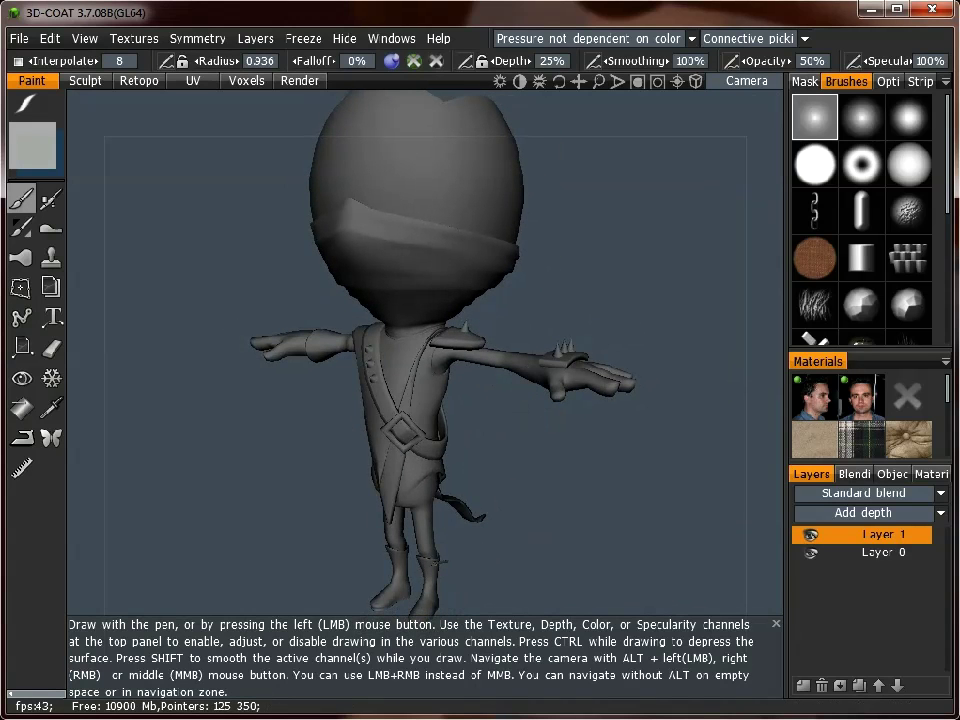
scroll(497, 413, "down", 1)
key("KP_2")
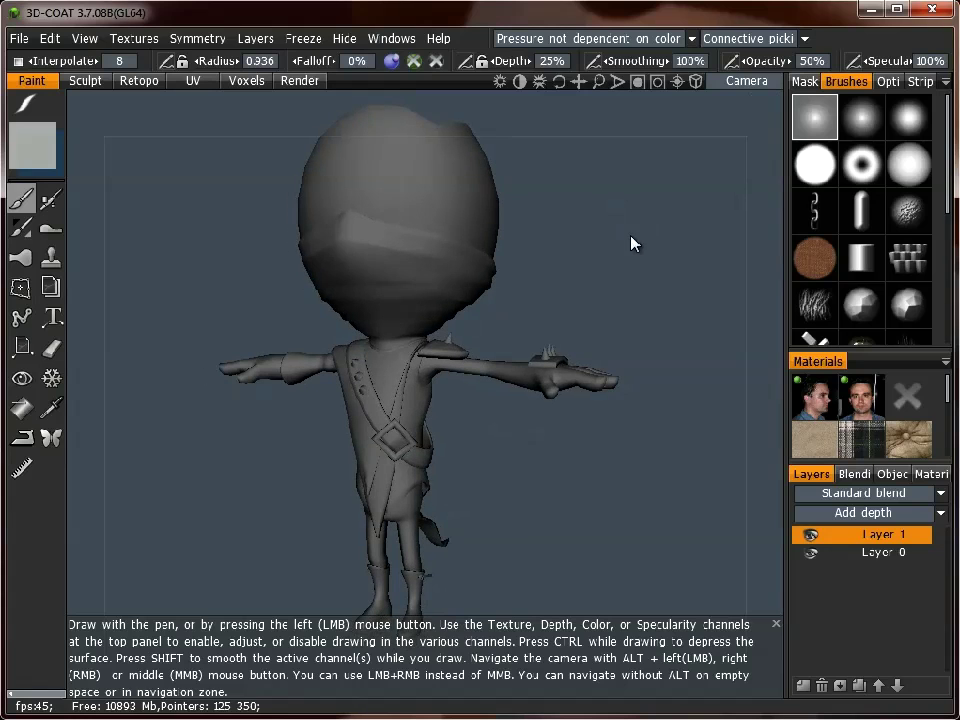
left_click(777, 625)
left_click(491, 402)
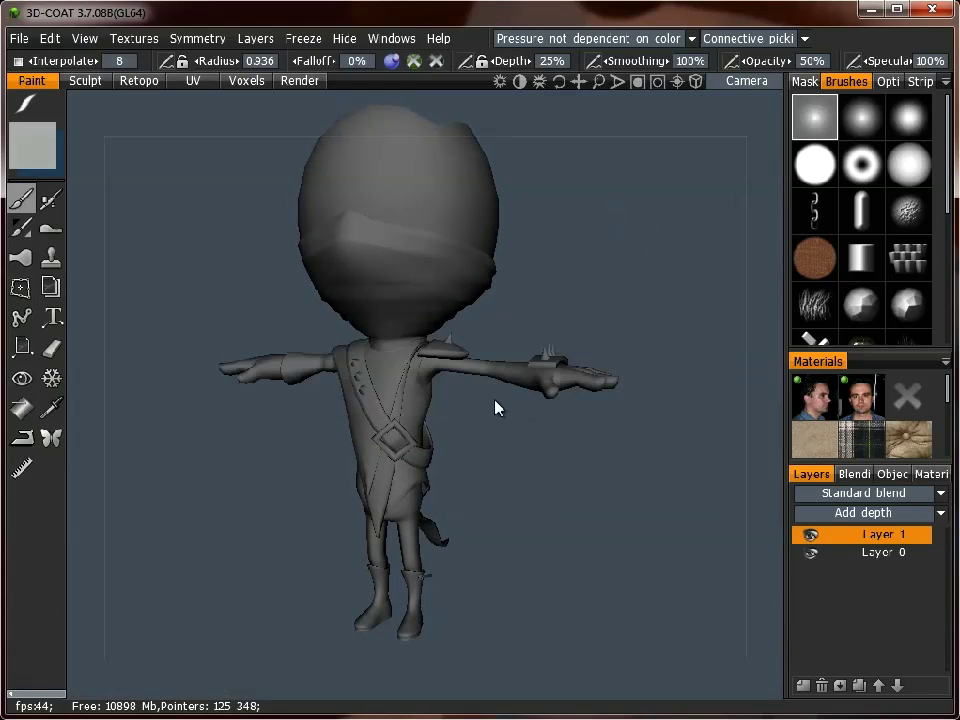
mouse_move(557, 290)
left_mouse_down()
mouse_move(563, 326)
mouse_move(553, 298)
left_mouse_up()
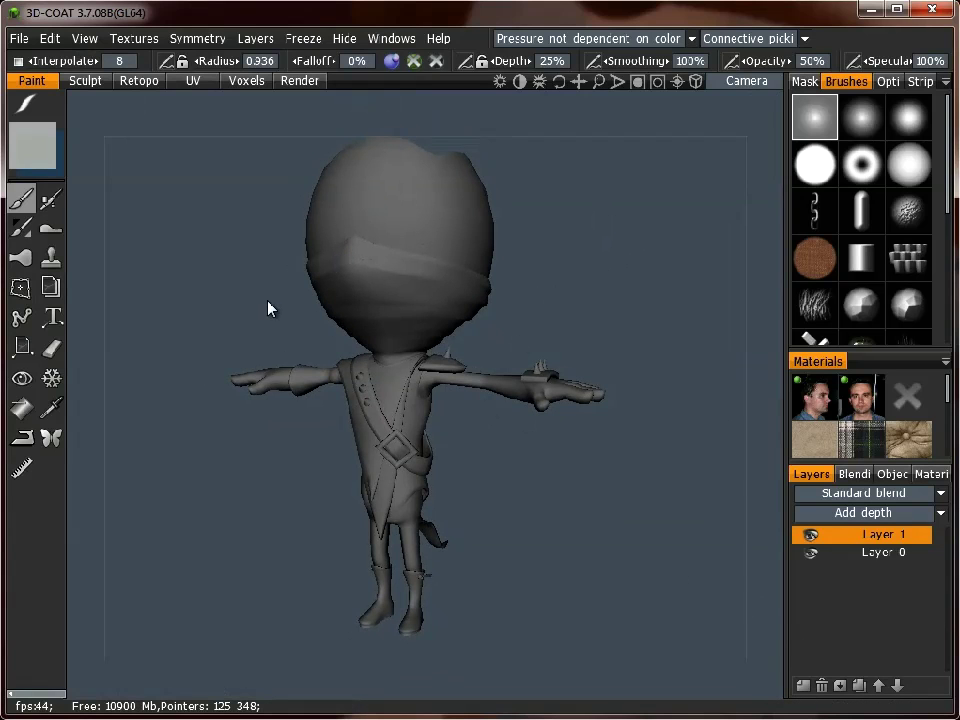
Import NinjaBody_Diffuse.tga from the Textures folder as the model's diffuse map.
left_click(19, 38)
mouse_move(157, 37)
mouse_move(130, 65)
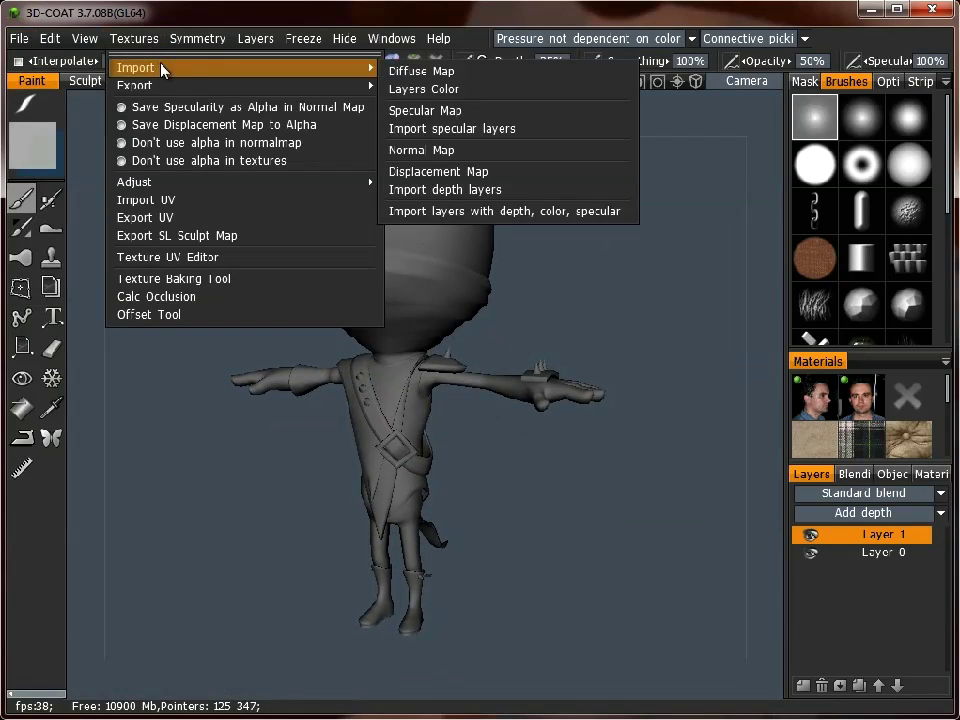
left_click(410, 72)
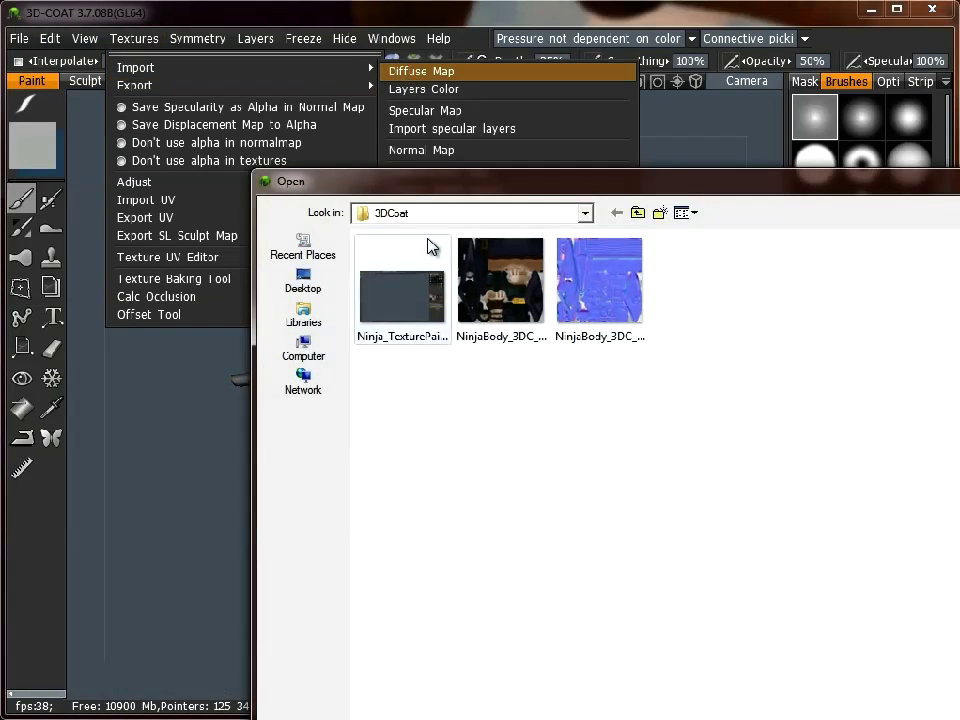
left_click(637, 212)
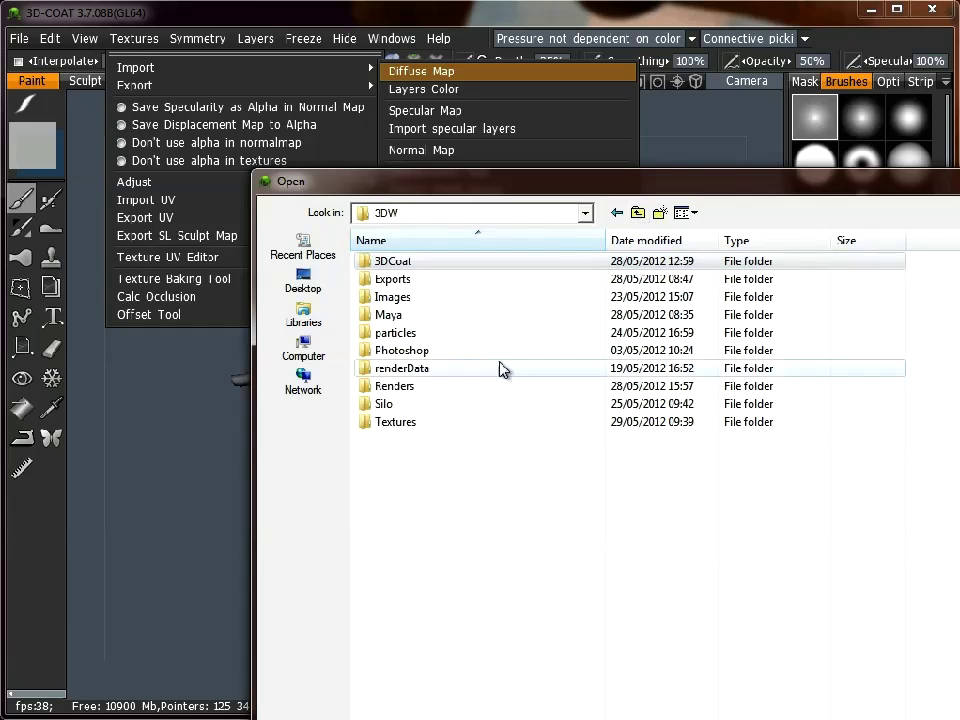
double_click(412, 424)
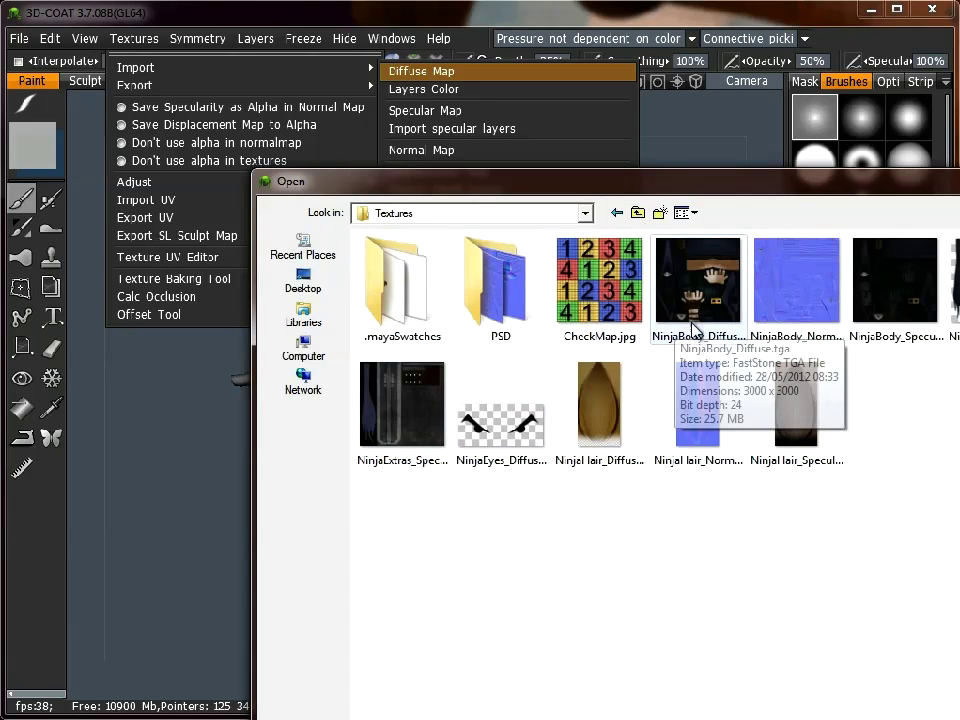
double_click(697, 290)
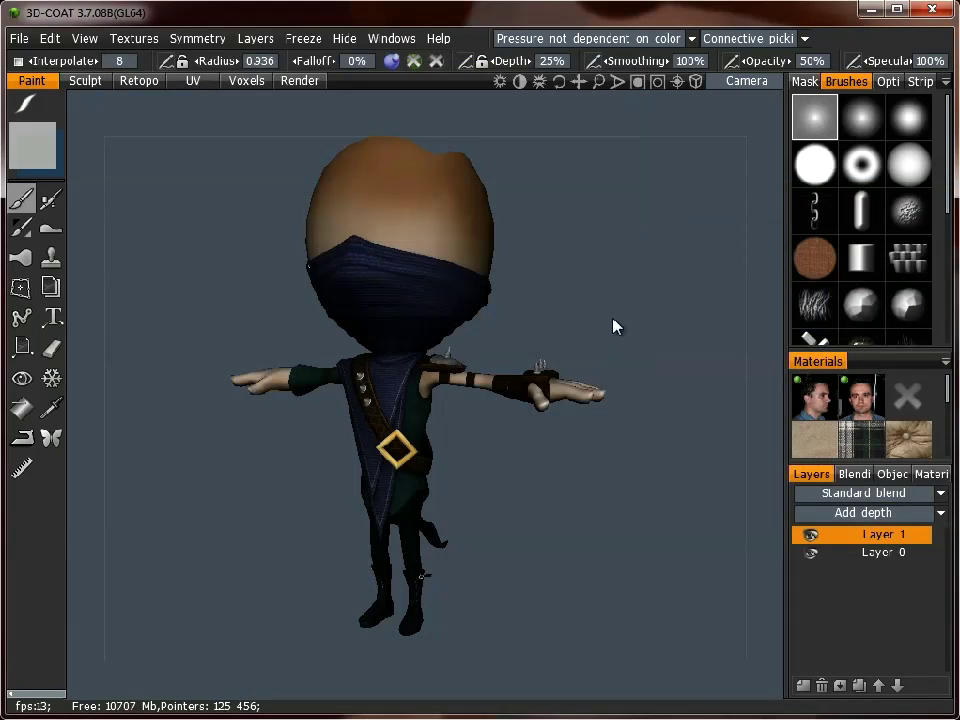
Rename Layer 1 as Base Diffuse.
double_click(881, 537)
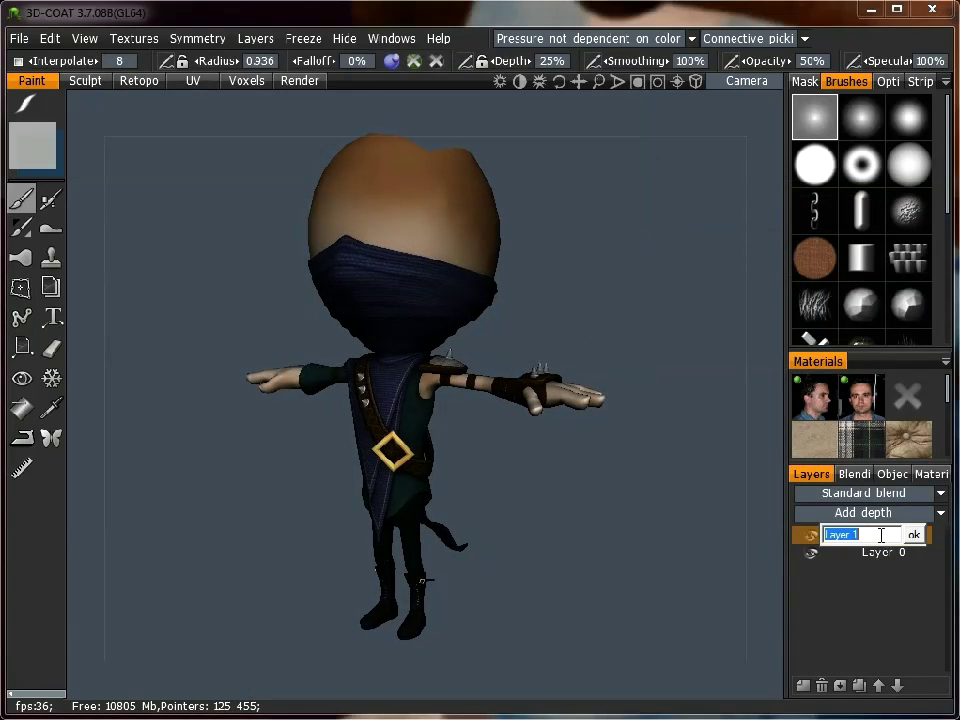
type("Base Diffuse")
key("Return")
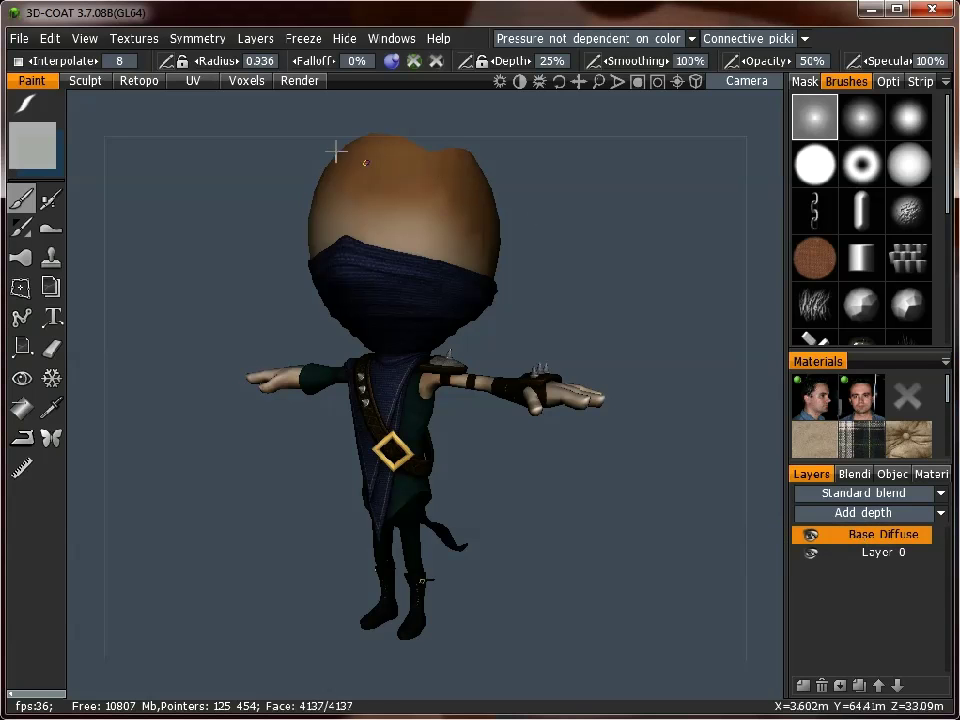
Import the NinjaBody normal map with the green channel inverted, and make its Normalmap[ext] layer the only selected one.
left_click(140, 40)
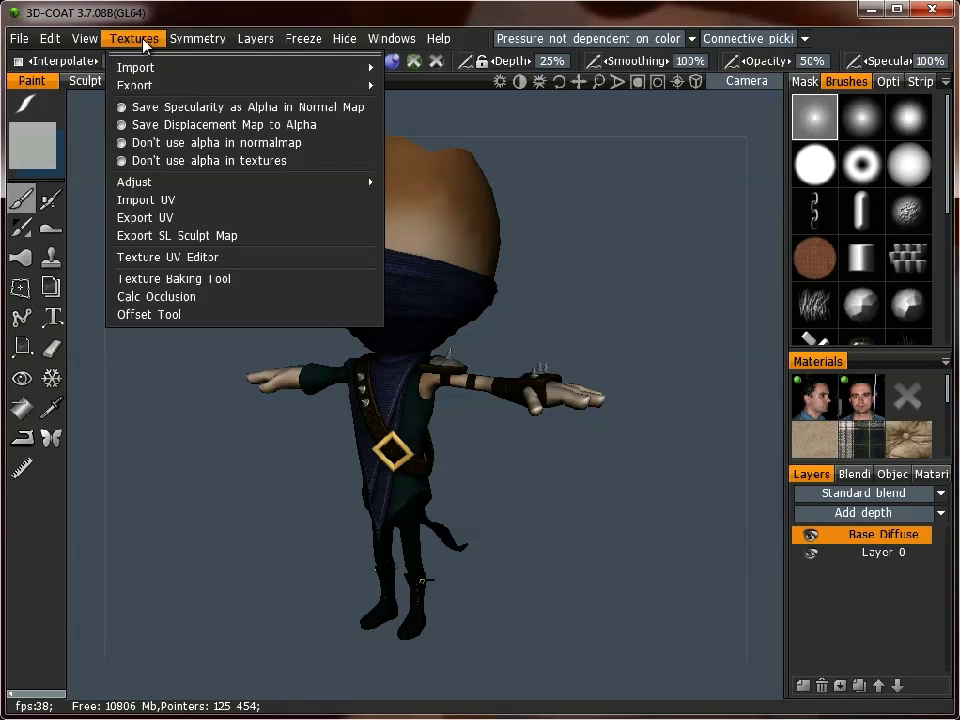
mouse_move(174, 70)
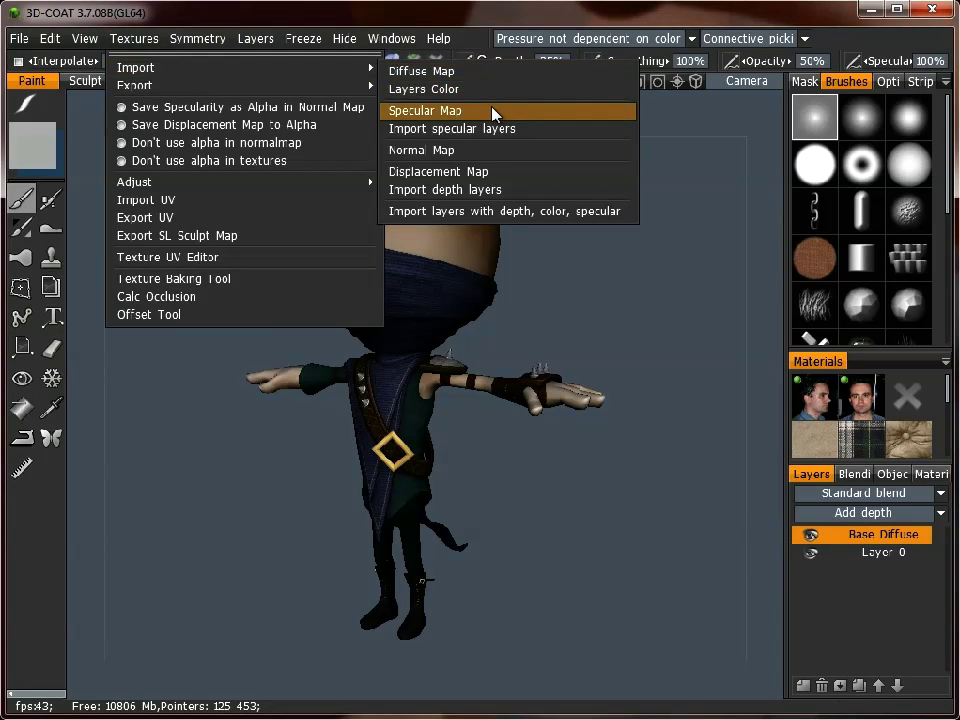
left_click(478, 150)
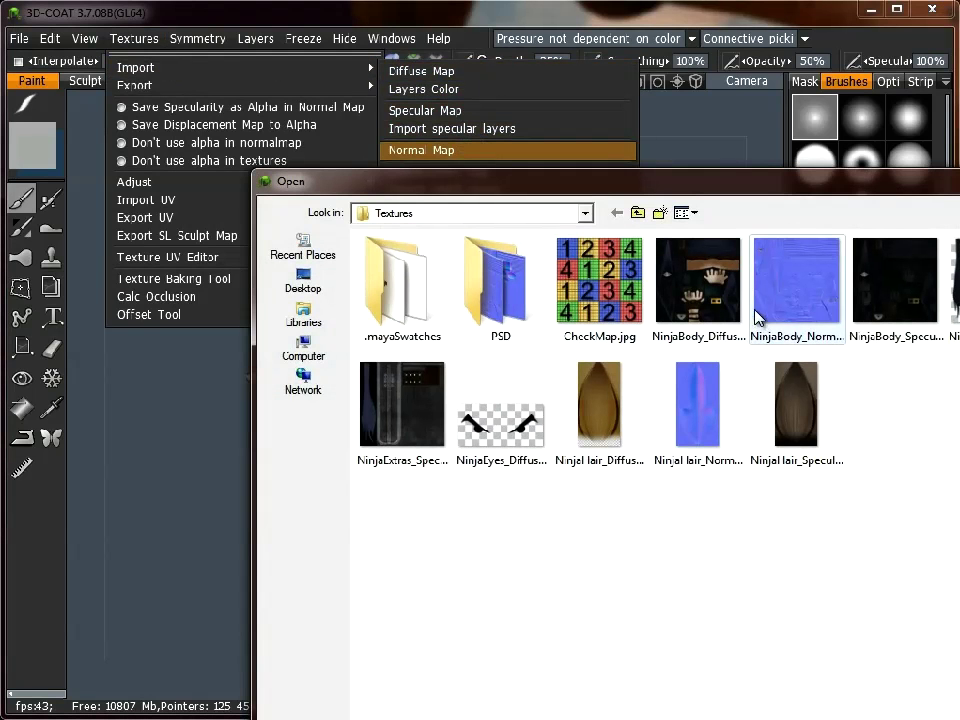
left_click_drag(801, 191, 714, 180)
double_click(710, 258)
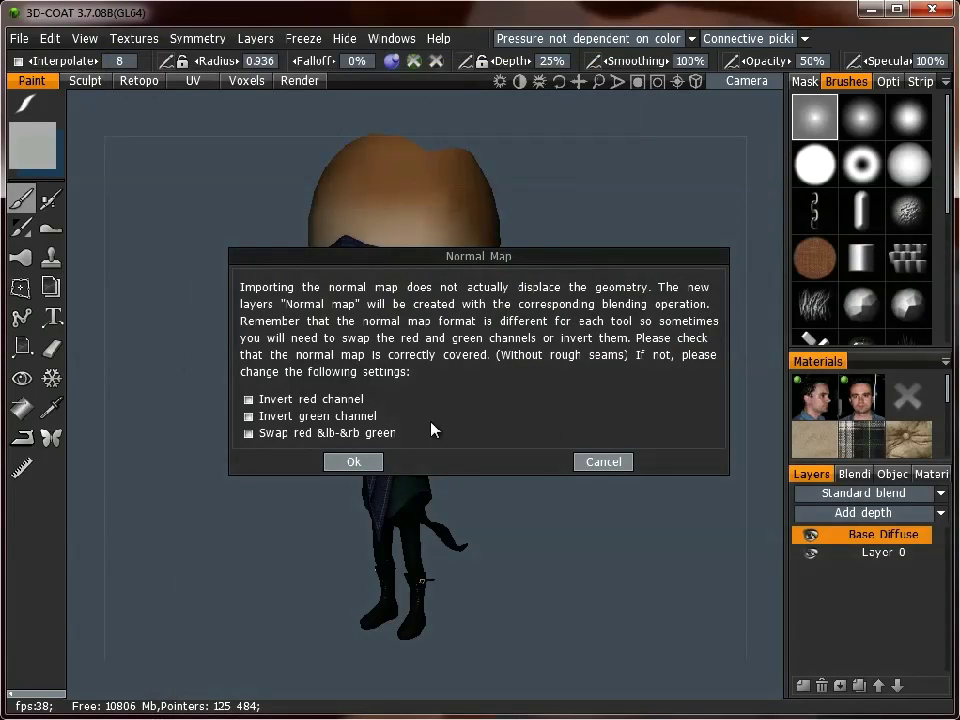
left_click(249, 416)
left_click(354, 461)
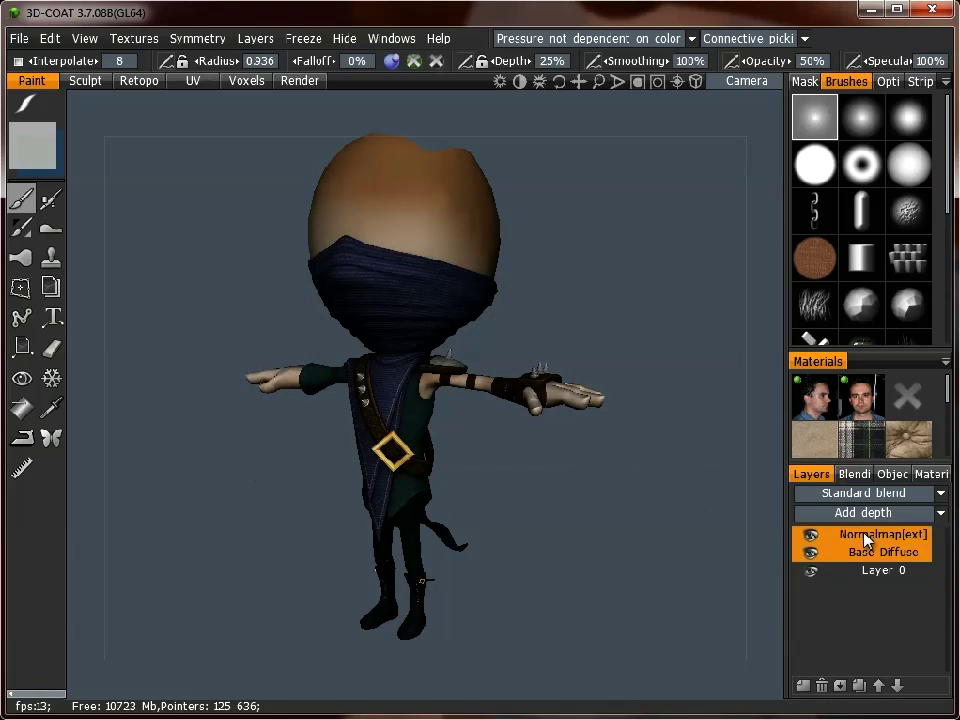
left_click(867, 538)
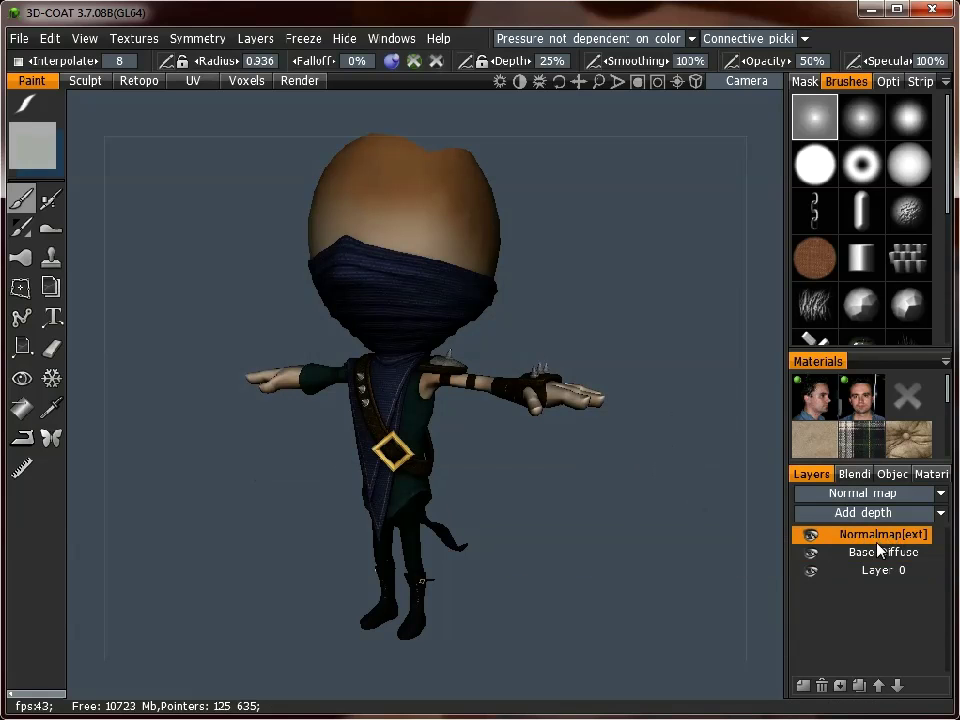
left_click(866, 548, "ctrl")
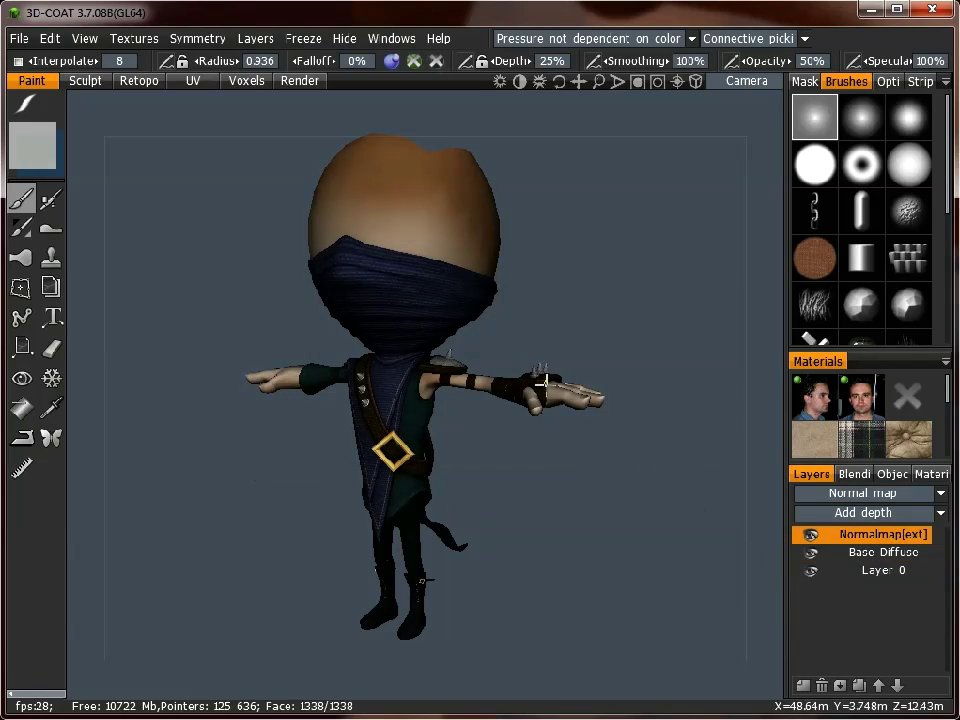
Try to import the NinjaBody specular map onto the model.
left_click(134, 38)
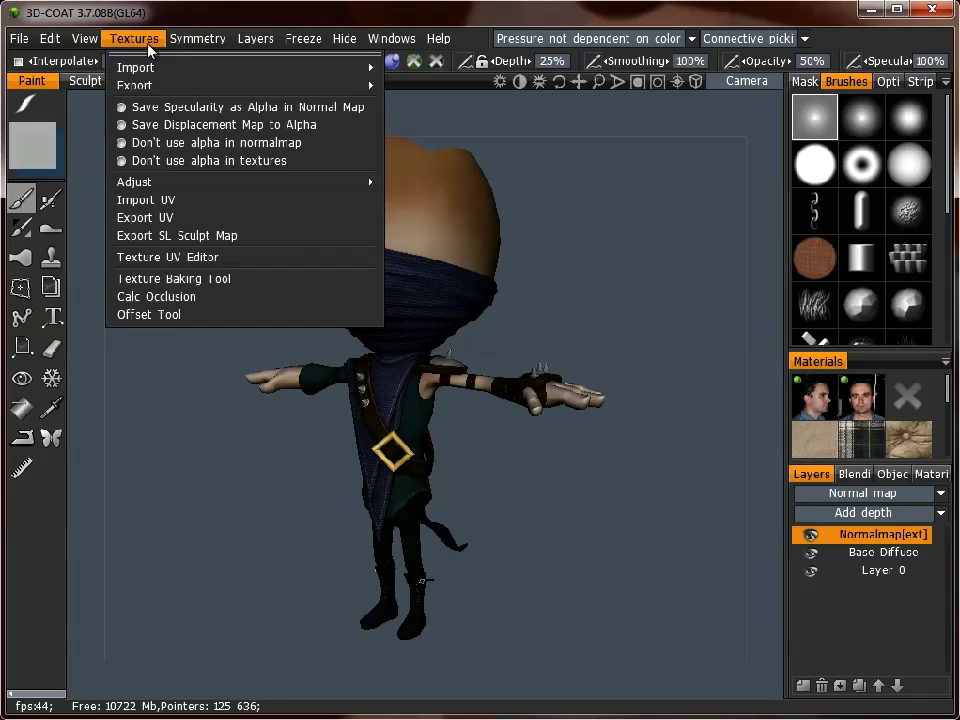
mouse_move(186, 68)
left_click(467, 111)
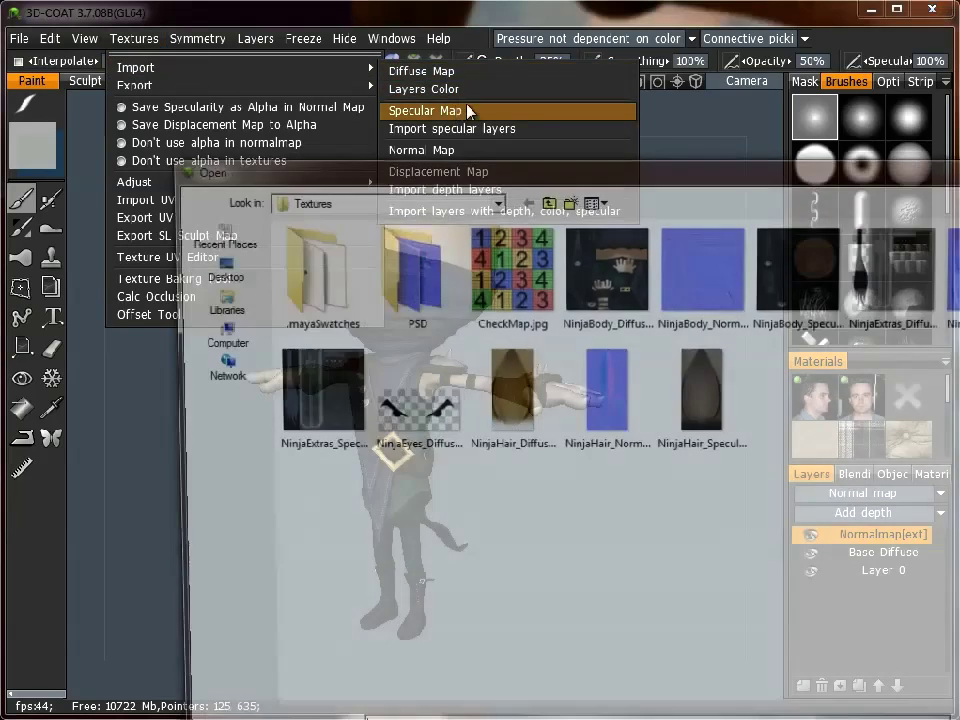
left_click(818, 279)
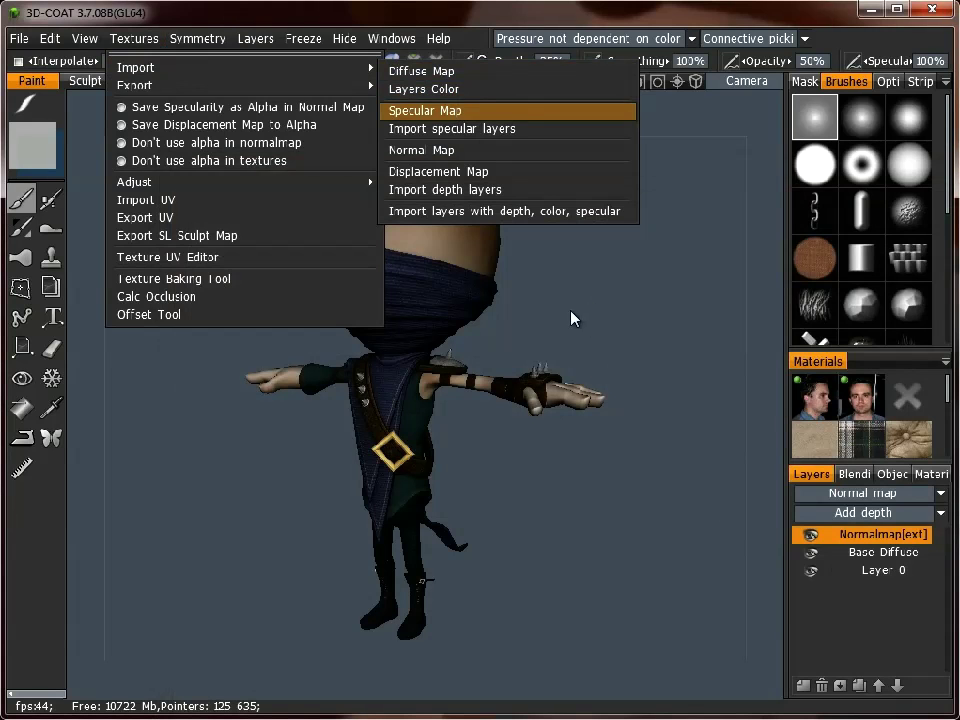
left_click_drag(517, 342, 583, 364, "alt")
scroll(457, 388, "up", 1)
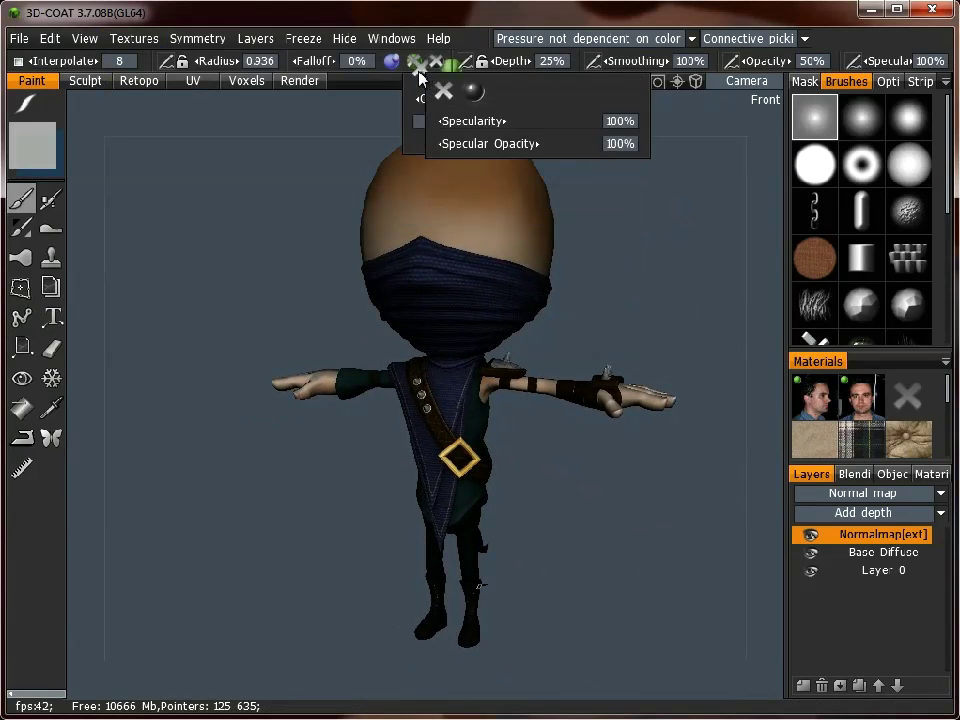
Import the NinjaBody specular texture from the Textures folder as the model's specular map.
mouse_move(134, 38)
mouse_move(280, 67)
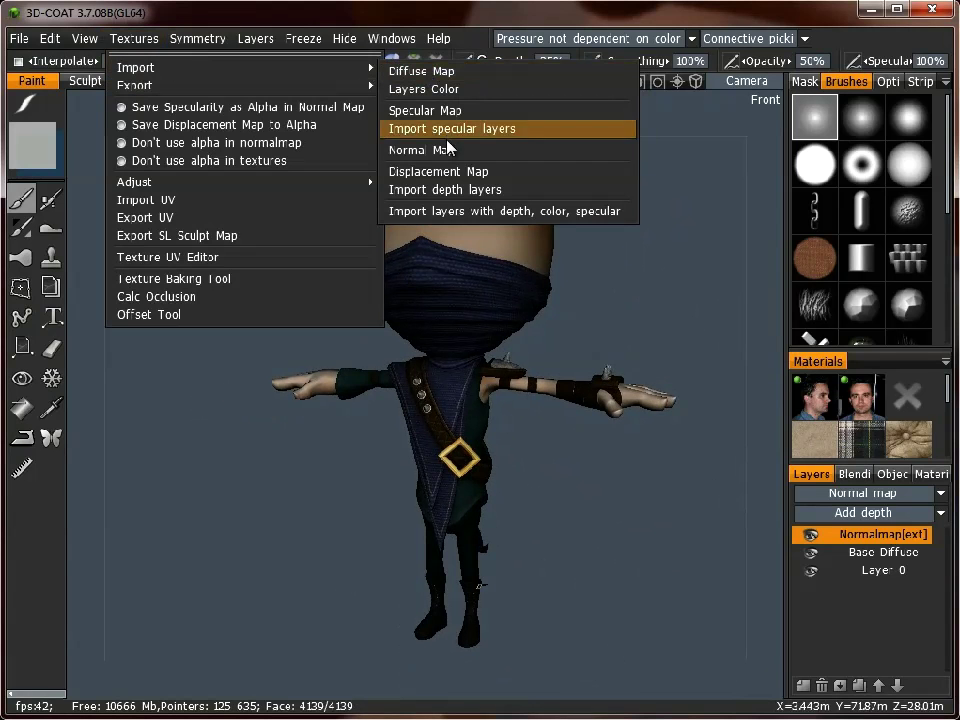
left_click(425, 110)
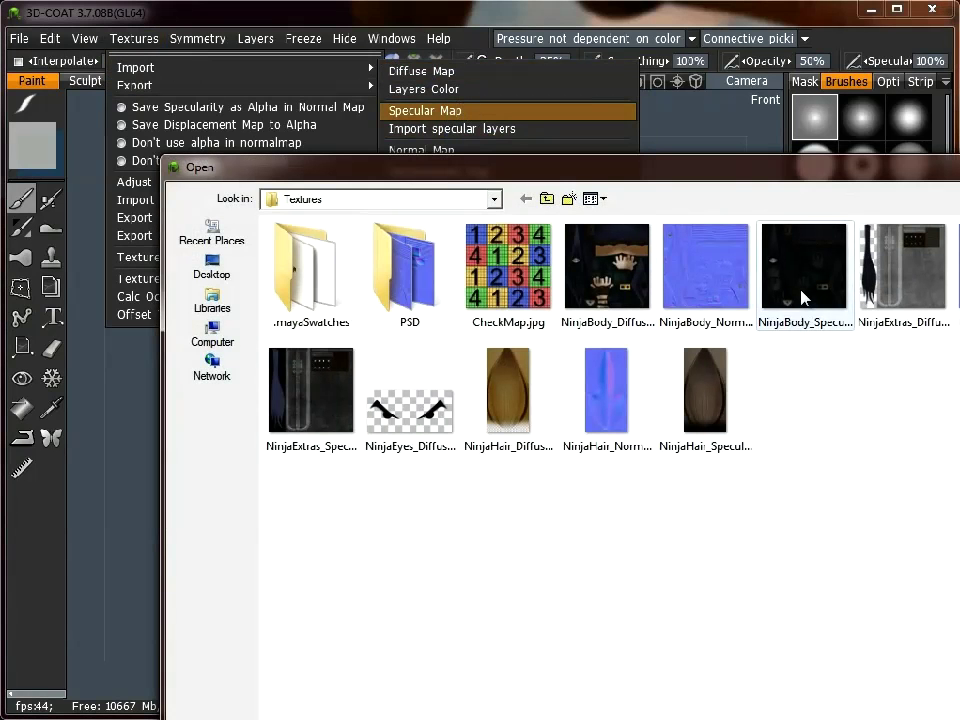
double_click(801, 298)
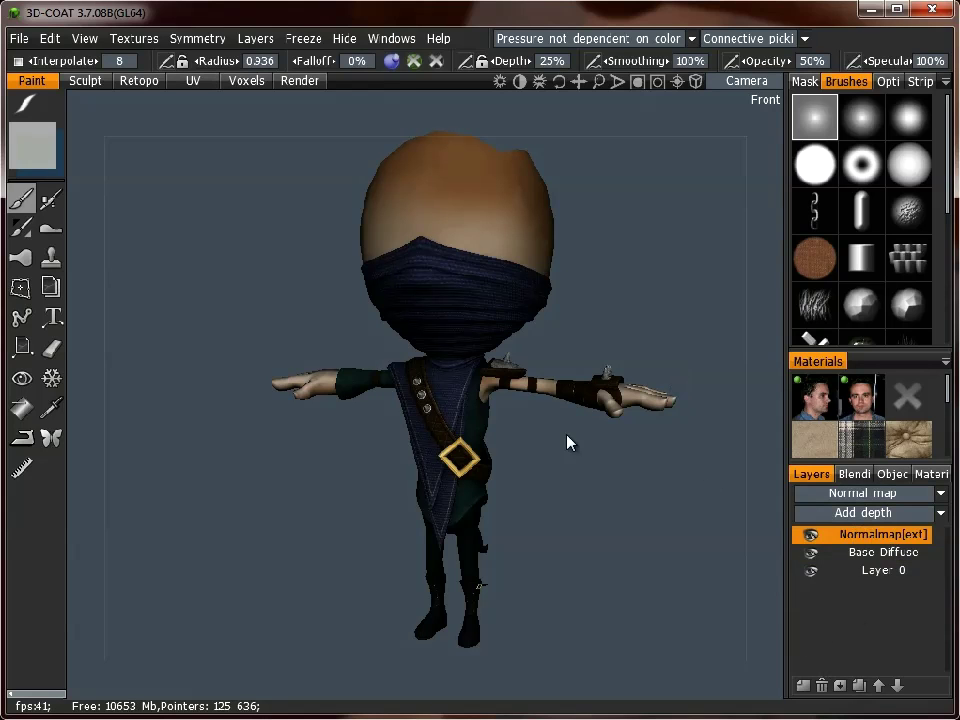
Add a new layer above Normalmap[ext] and import the NinjaBody specular texture onto it as the specular map.
left_click(802, 687)
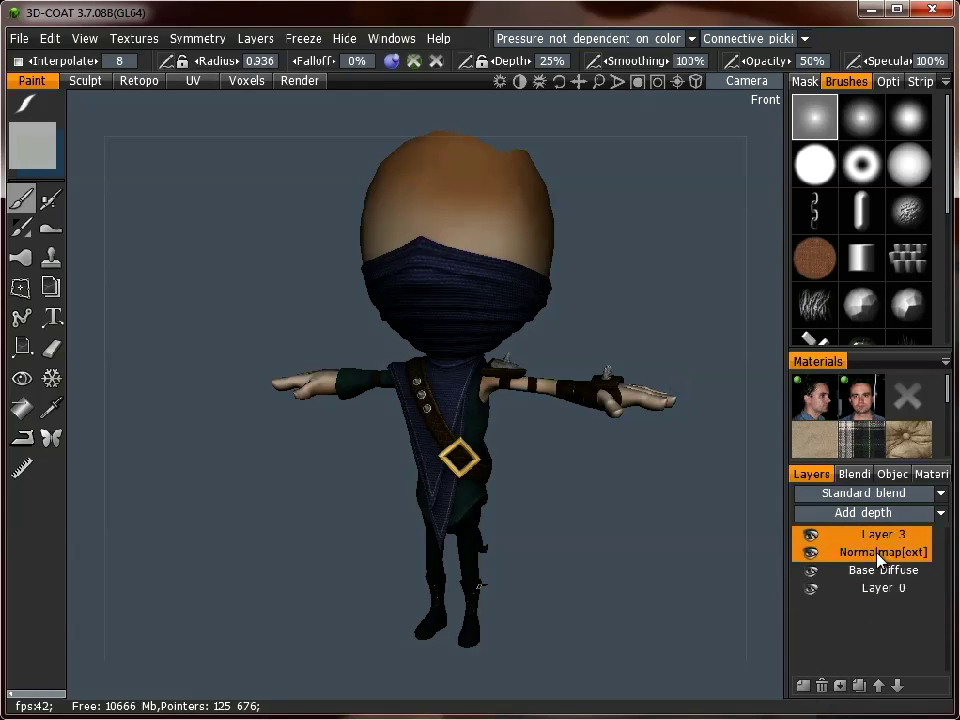
left_click(172, 42)
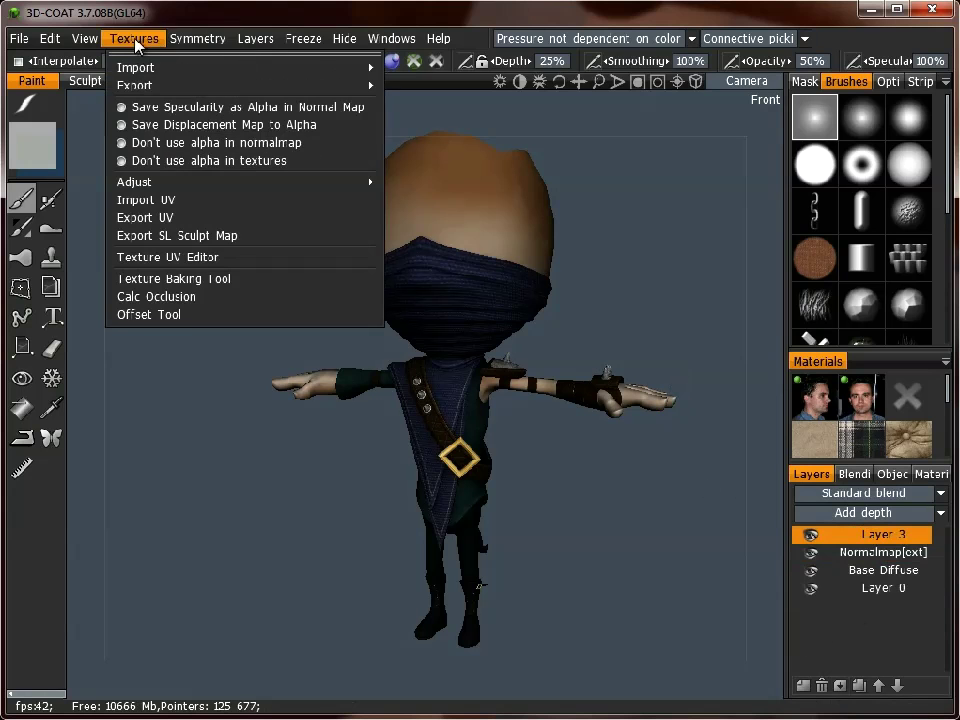
mouse_move(300, 67)
left_click(437, 111)
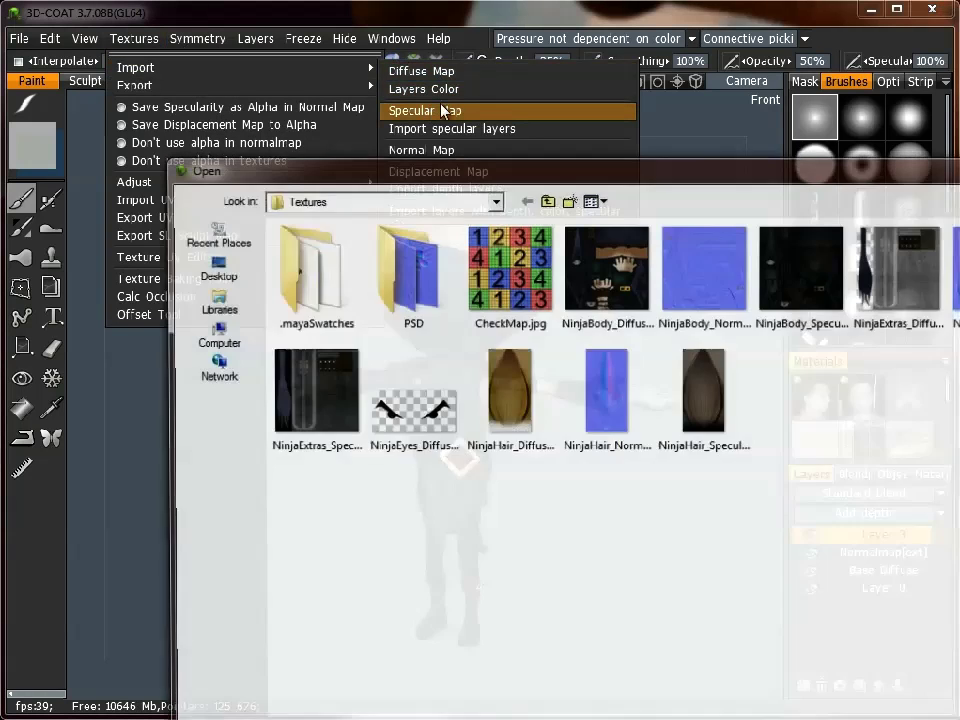
double_click(800, 291)
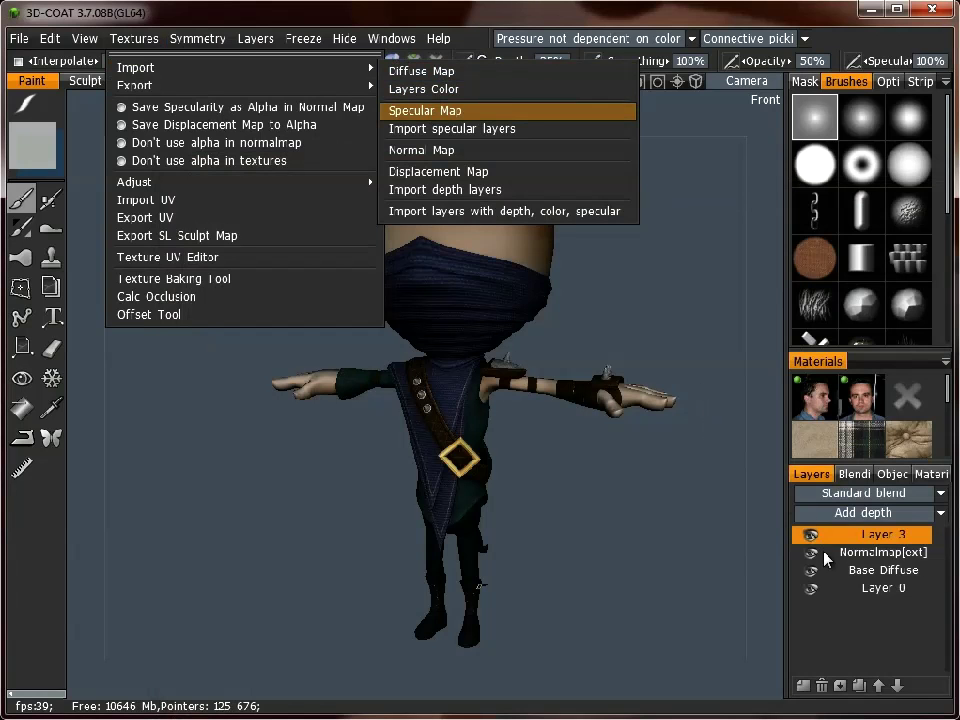
Add another layer at the top of the stack and rename Layer 3 as Base Specular.
left_click_drag(636, 281, 538, 286)
right_click_drag(538, 286, 732, 276)
left_click_drag(709, 364, 624, 409)
right_click_drag(624, 409, 570, 399)
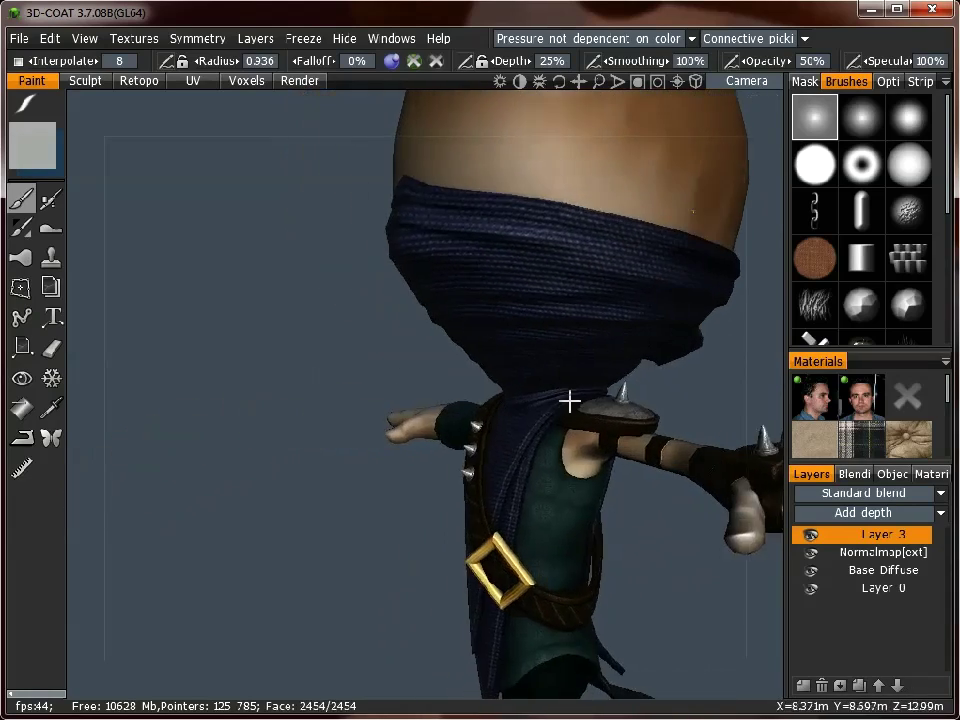
left_click_drag(570, 399, 671, 360)
right_click_drag(671, 360, 545, 330)
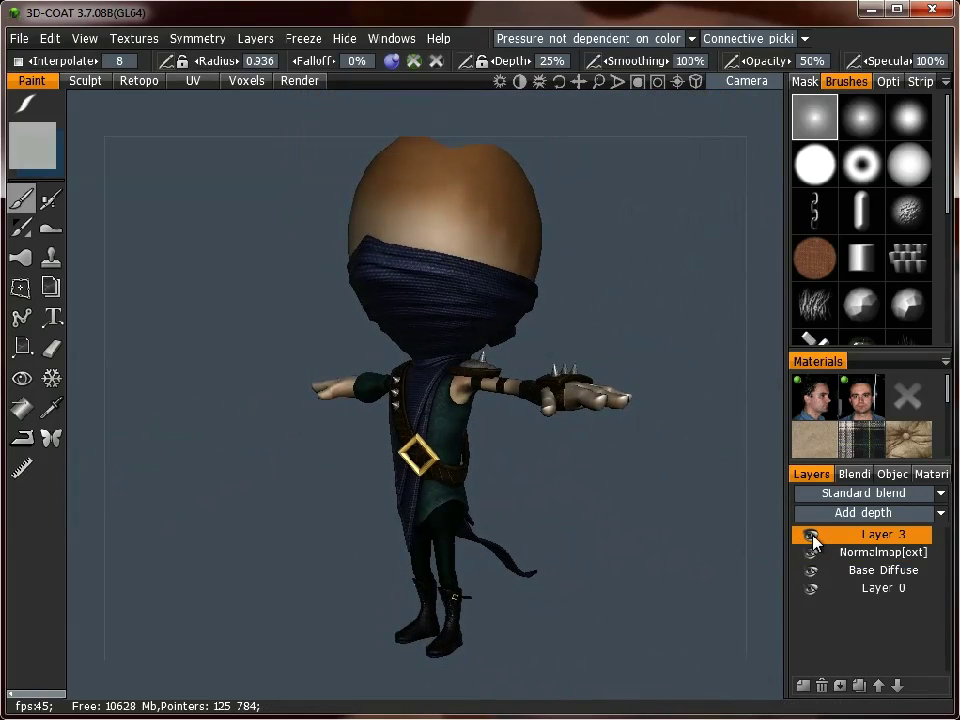
left_click(803, 686)
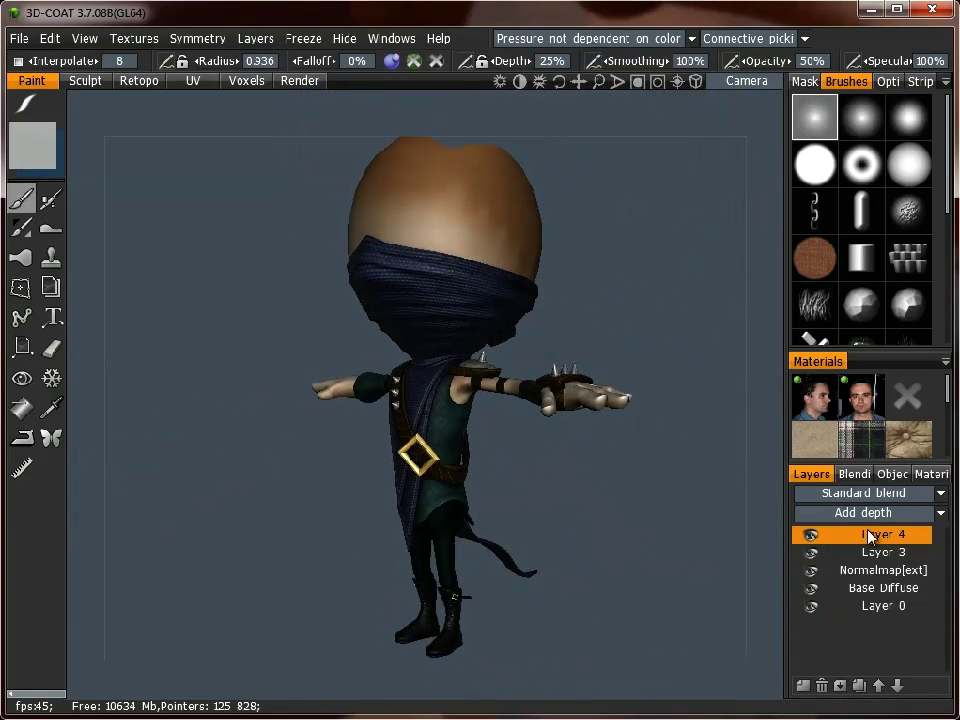
double_click(870, 552)
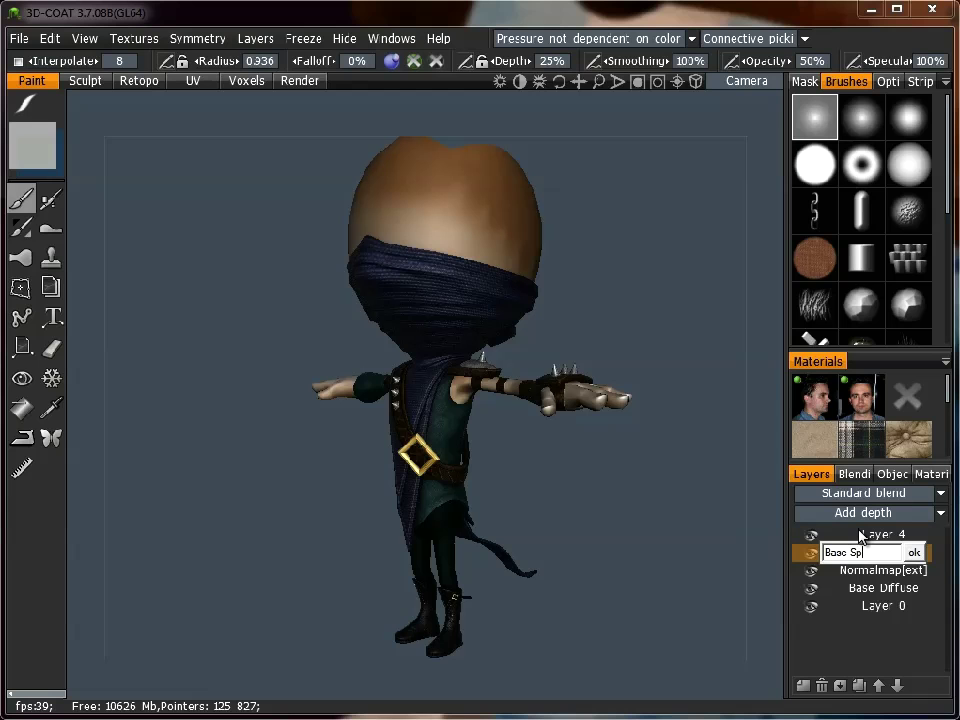
type("Base Specular")
key("Return")
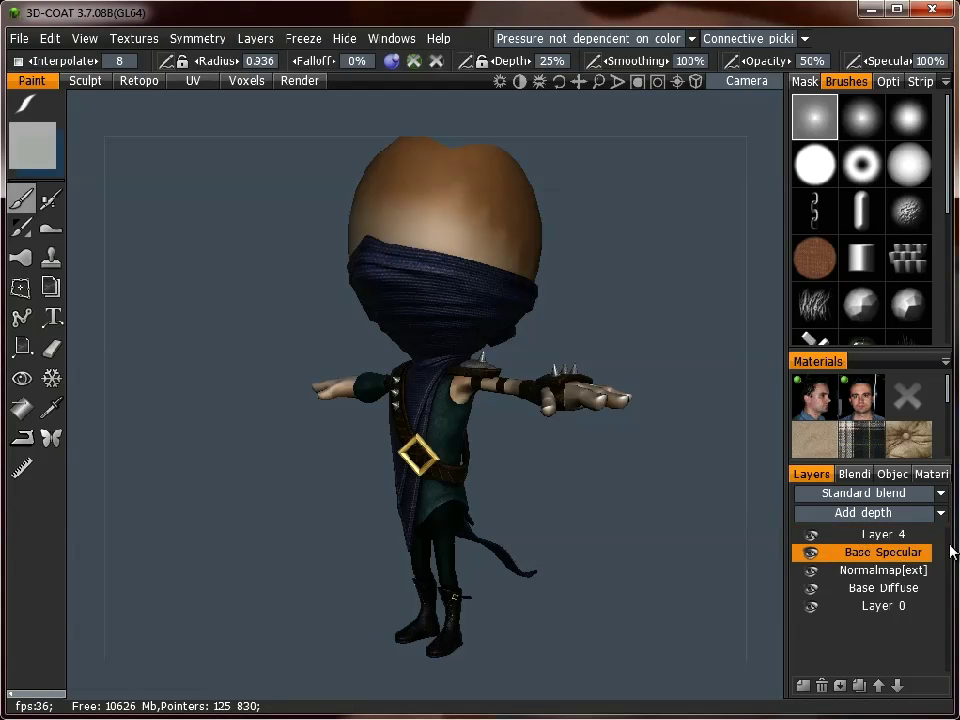
Rename the topmost layer, Layer 4, as Edit Normal.
double_click(870, 537)
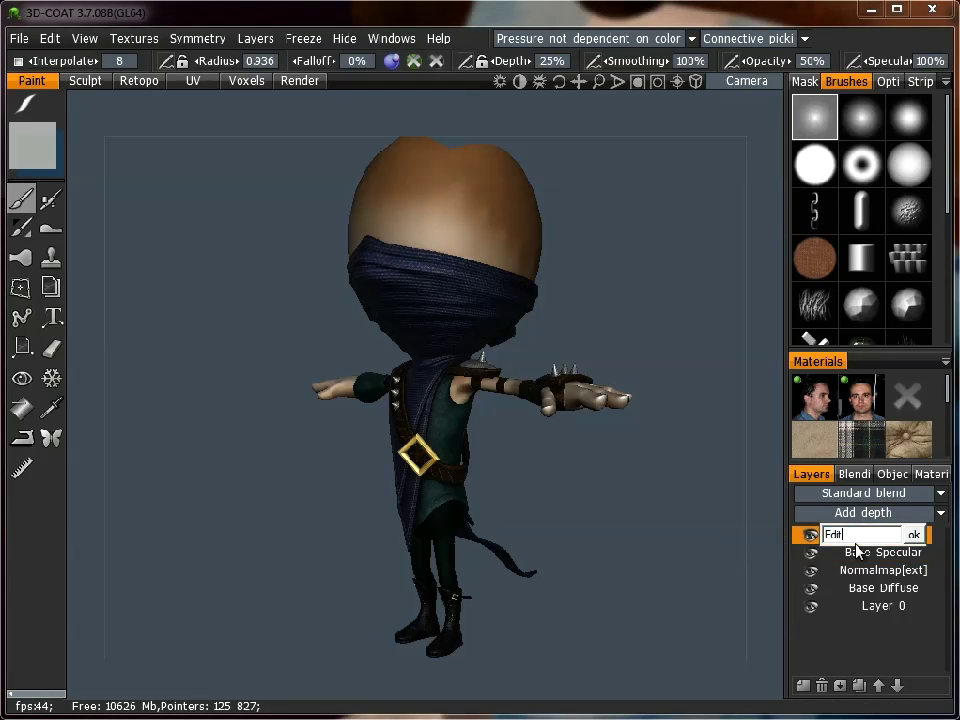
type("Edit Normal")
key("Return")
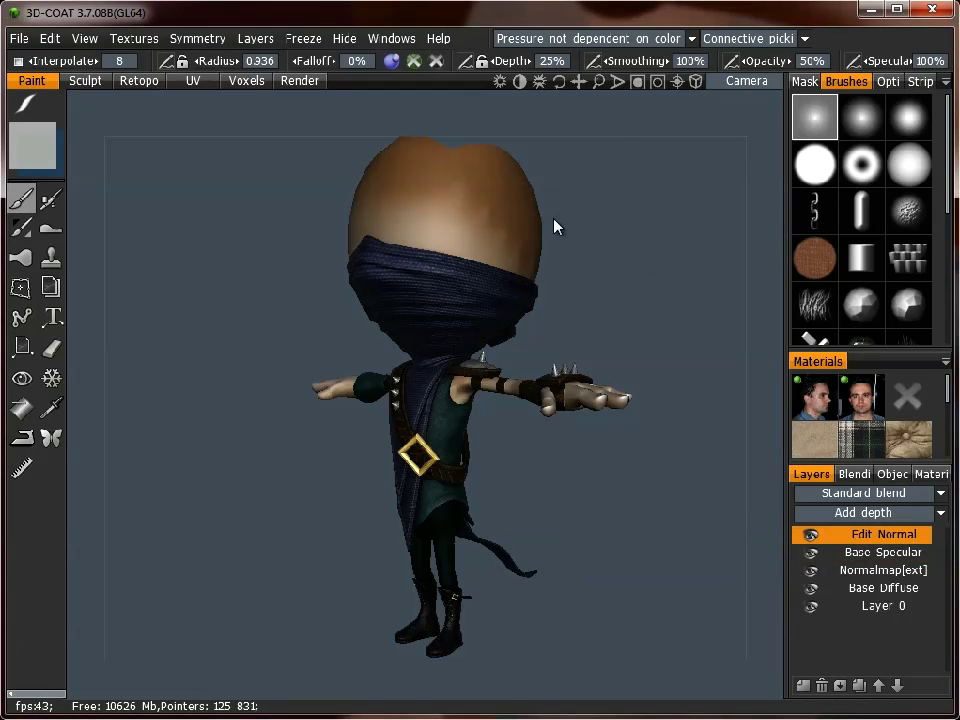
Toggle symmetry across the X axis for painting.
scroll(557, 227, "up", 5)
middle_click_drag(659, 621, 545, 423)
right_click_drag(545, 423, 553, 339)
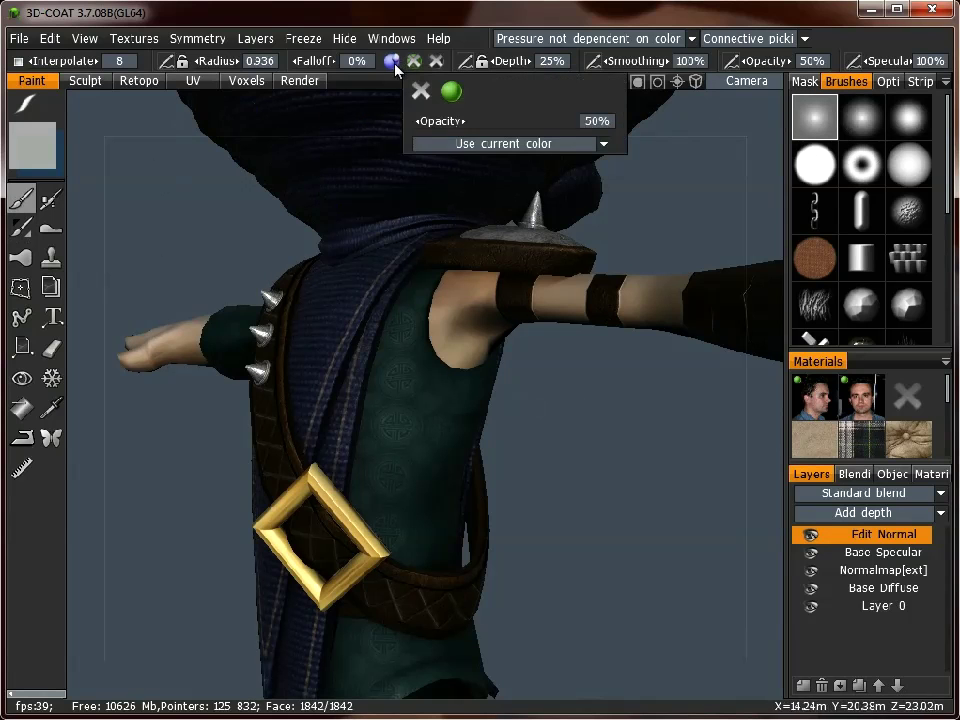
mouse_move(415, 64)
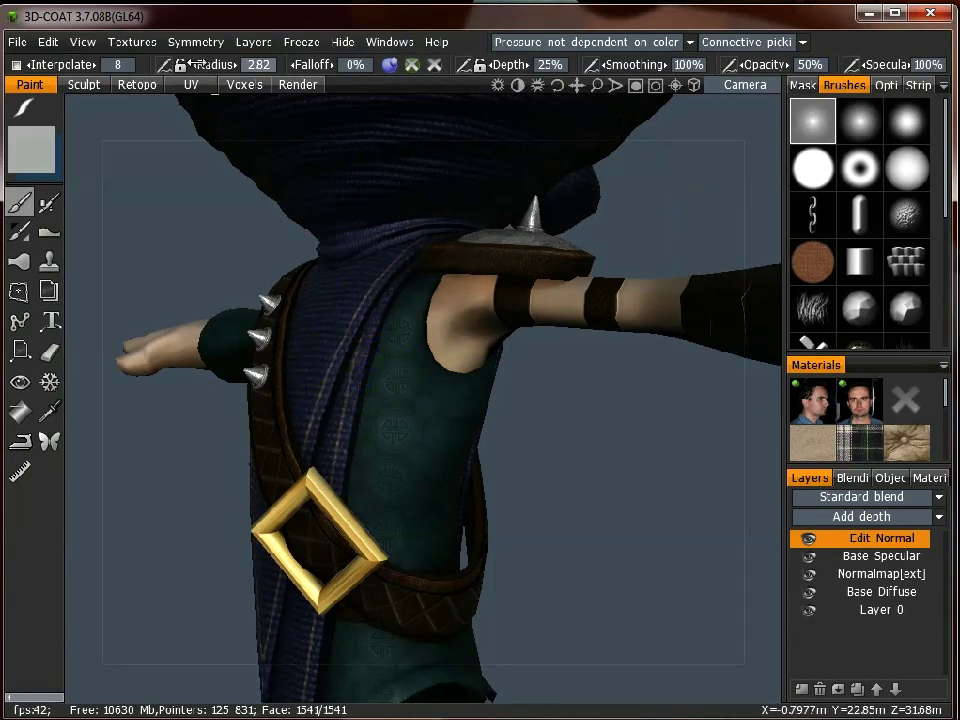
left_click(196, 42)
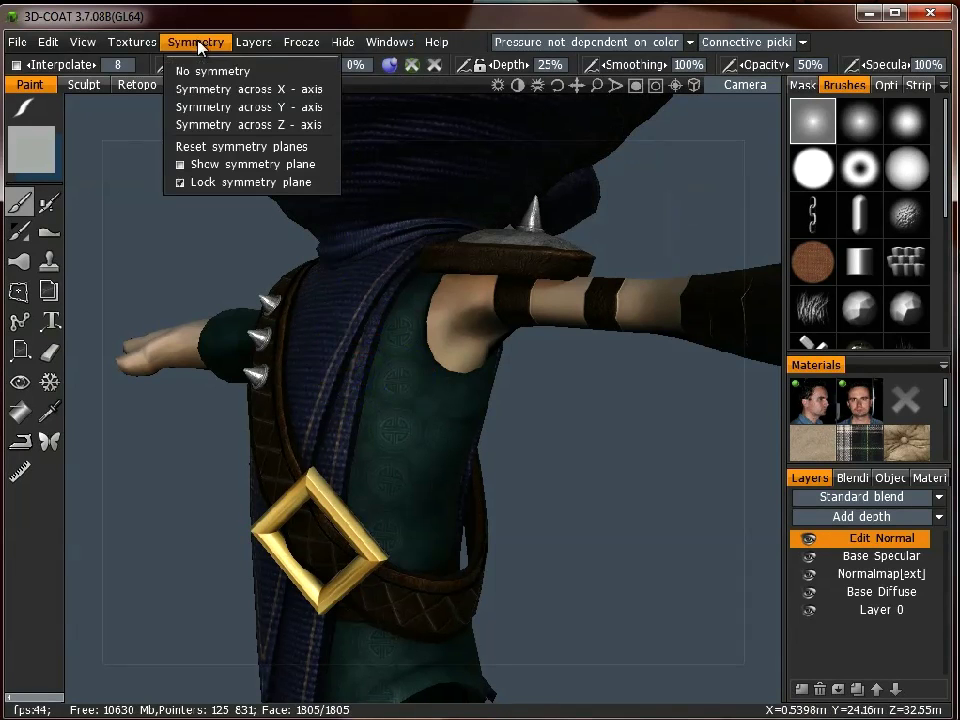
left_click(204, 89)
Paint cloth folds at 25% depth on the Edit Normal layer, on the green tunic's side just below the armhole.
left_click_drag(560, 365, 501, 386)
scroll(552, 387, "up", 3)
middle_click_drag(552, 387, 552, 339)
scroll(556, 302, "up", 1)
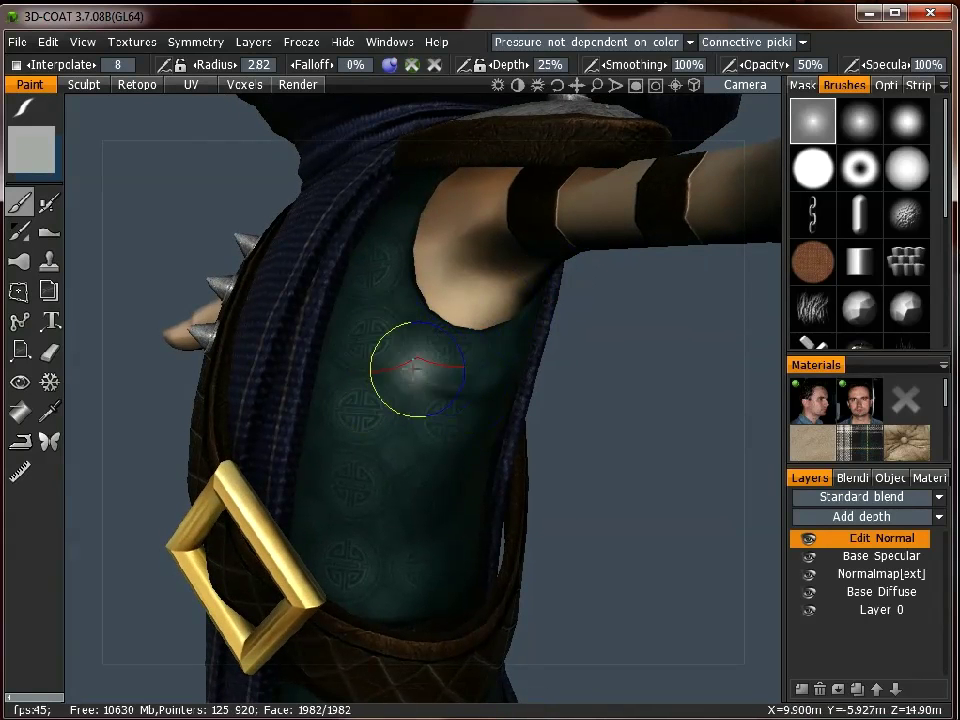
mouse_move(604, 410)
left_mouse_down()
mouse_move(568, 364)
mouse_move(634, 366)
mouse_move(671, 409)
mouse_move(550, 364)
mouse_move(527, 369)
mouse_move(583, 374)
left_mouse_up()
left_click_drag(648, 369, 614, 334)
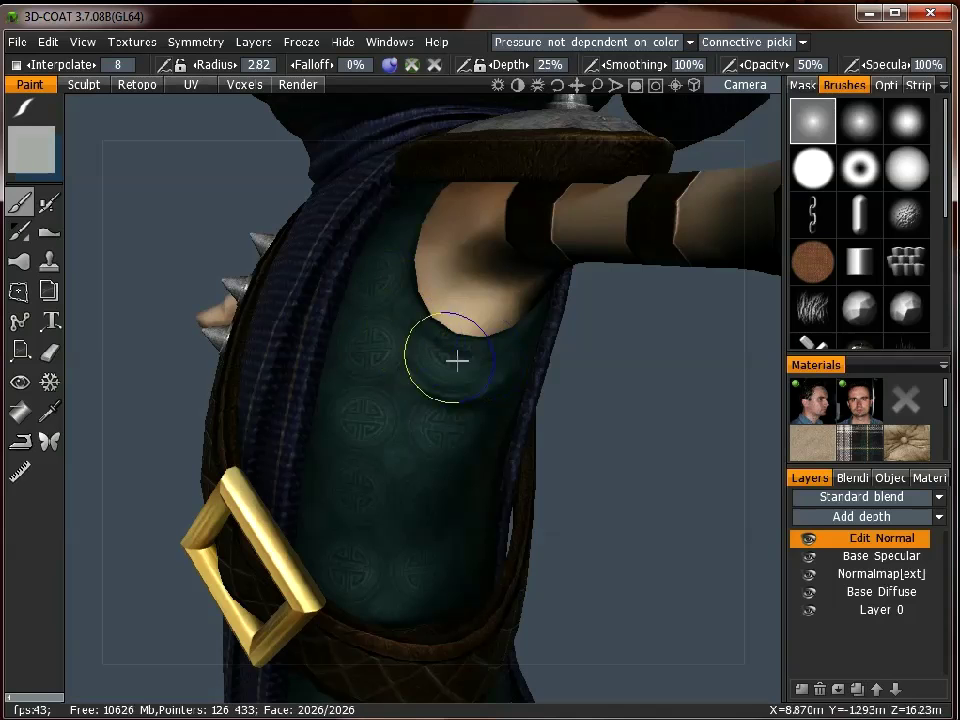
mouse_move(614, 362)
left_mouse_down()
mouse_move(649, 366)
mouse_move(594, 381)
mouse_move(598, 409)
mouse_move(580, 420)
left_mouse_up()
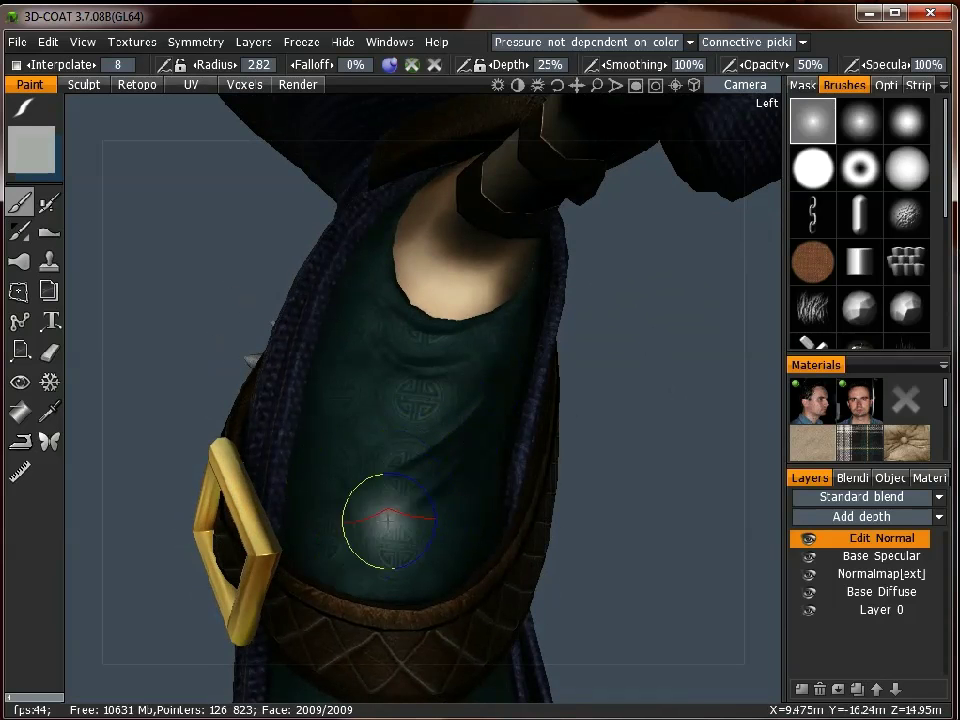
Paint more diagonal cloth folds across the middle and lower part of the green tunic's side, down to the belt.
left_click_drag(648, 475, 524, 500)
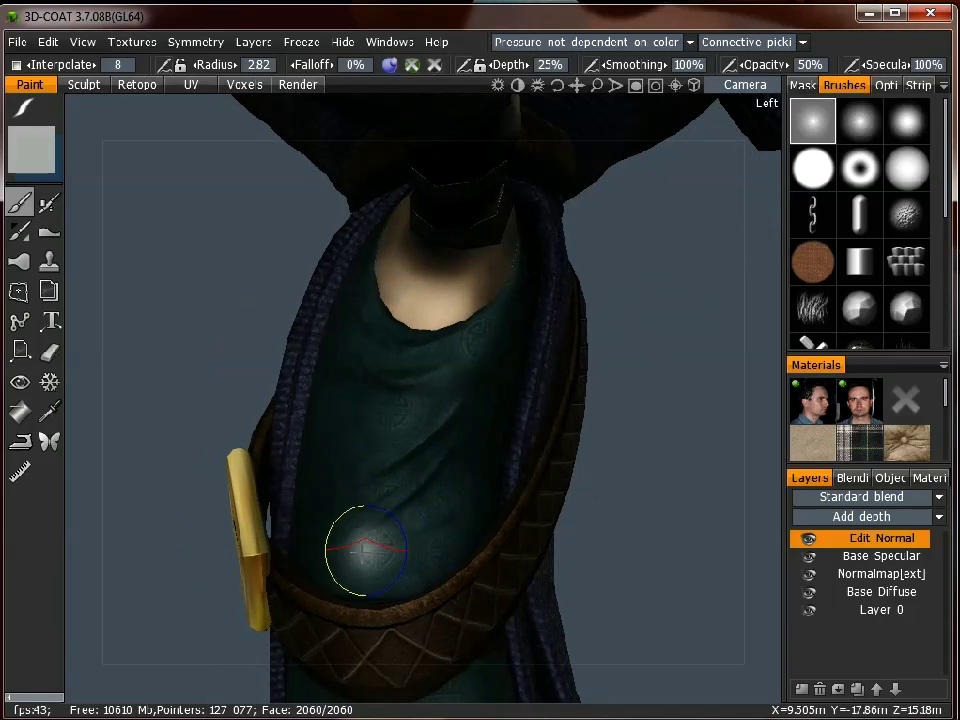
mouse_move(632, 432)
left_mouse_down()
mouse_move(621, 404)
mouse_move(632, 355)
mouse_move(620, 335)
left_mouse_up()
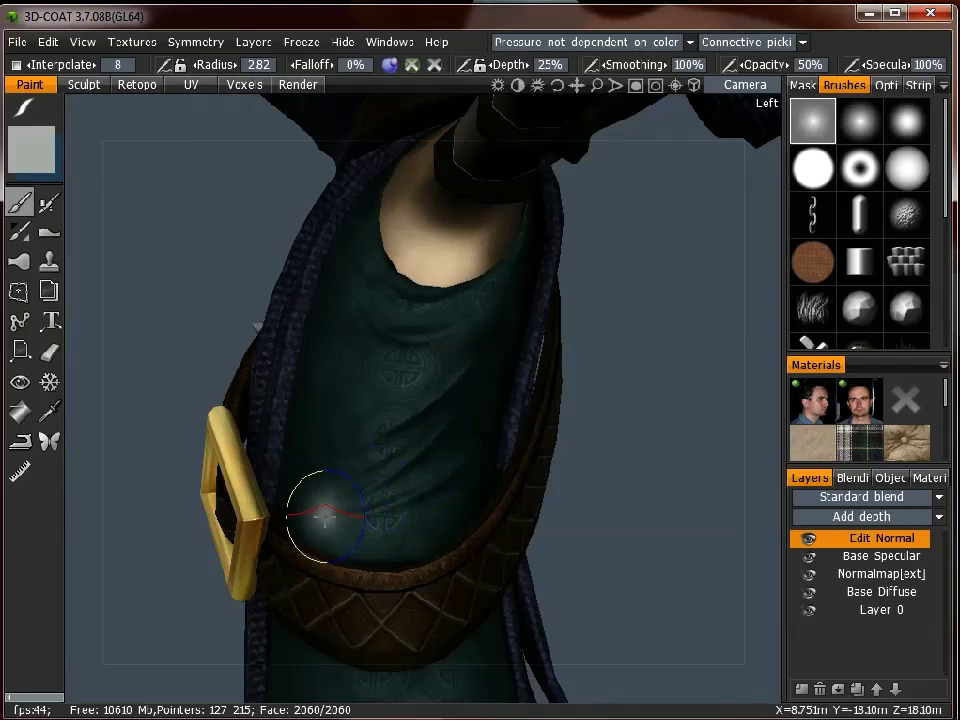
left_click_drag(634, 403, 639, 373)
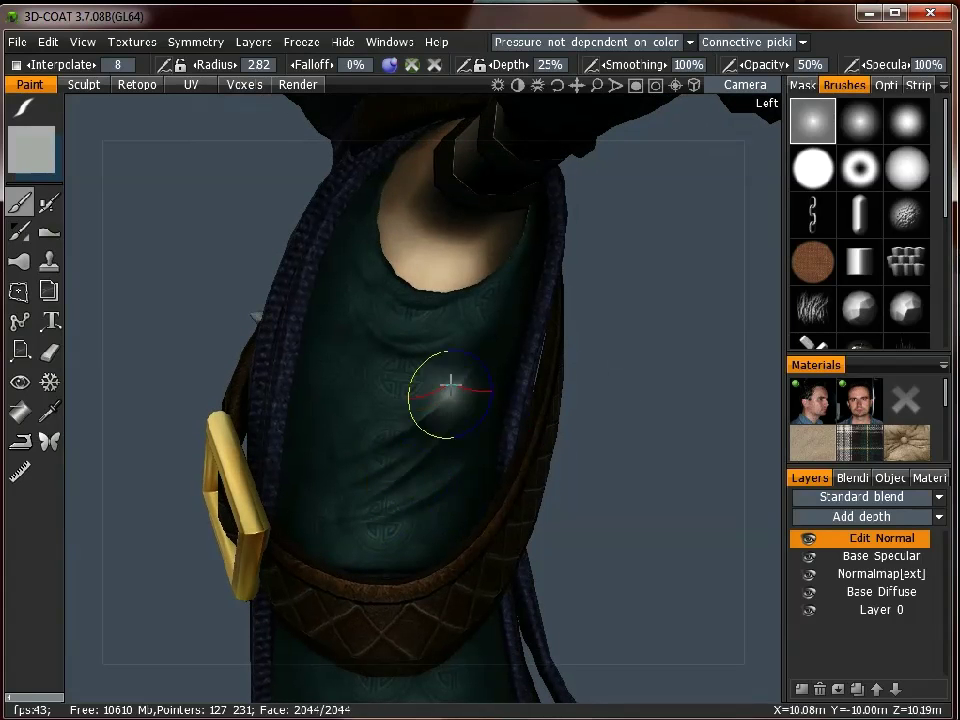
left_click_drag(666, 285, 617, 300)
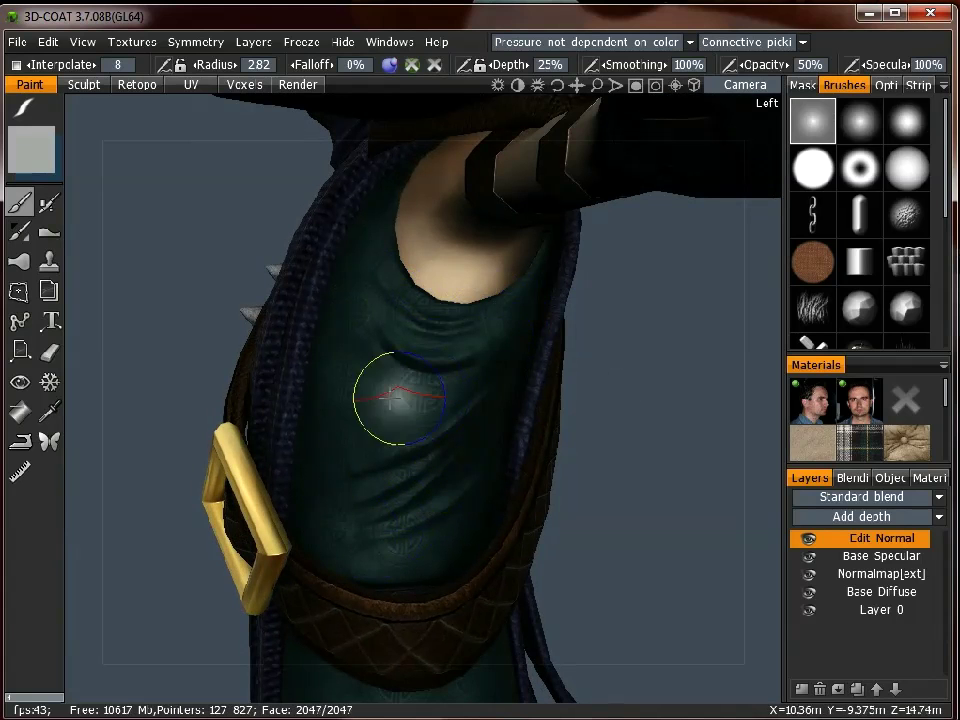
Carve inverted-depth creases between the folds on the tunic's side and smooth the painted wrinkles.
left_click_drag(359, 379, 365, 385)
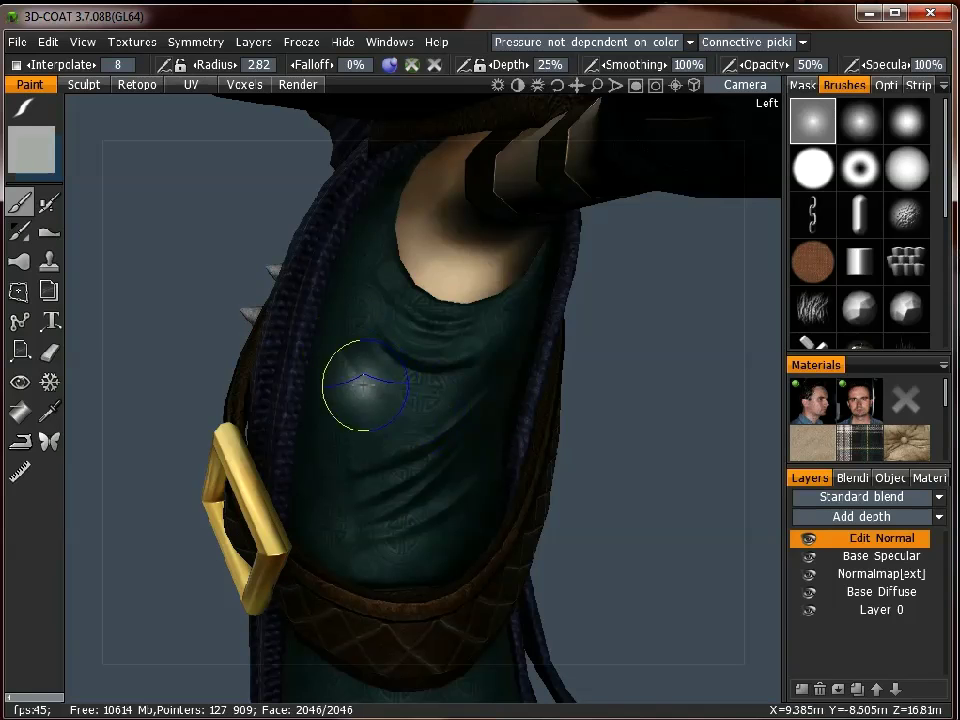
left_click_drag(522, 332, 577, 344)
mouse_move(647, 373)
left_mouse_down()
mouse_move(741, 360)
mouse_move(649, 377)
mouse_move(564, 349)
mouse_move(677, 356)
left_mouse_up()
mouse_move(418, 345)
left_mouse_down()
mouse_move(381, 315)
mouse_move(400, 328)
mouse_move(395, 300)
left_mouse_up()
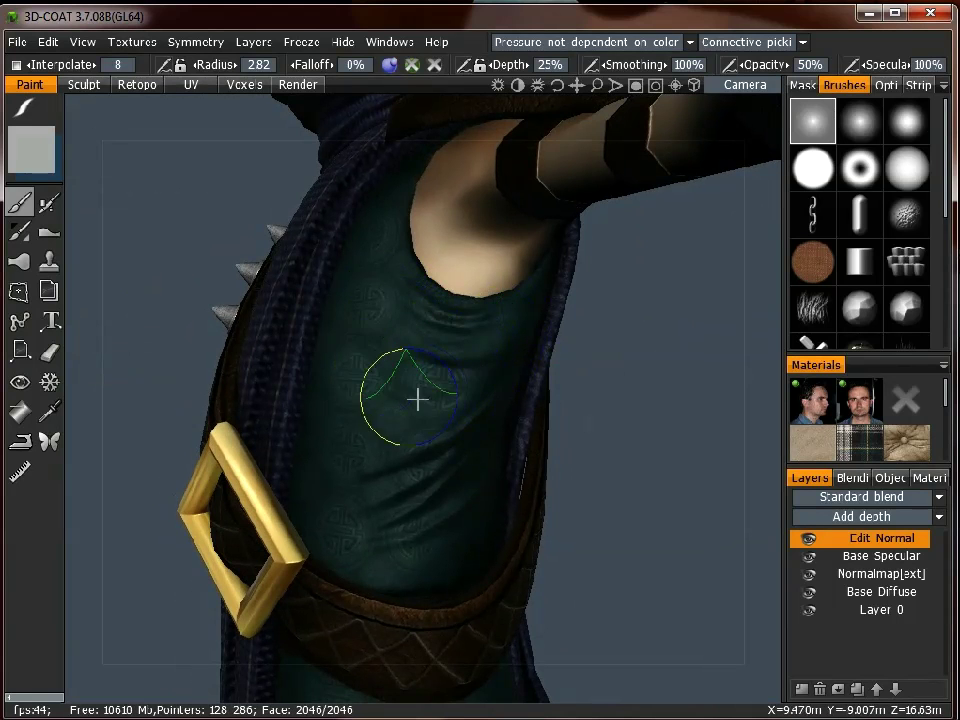
left_click_drag(628, 336, 619, 302)
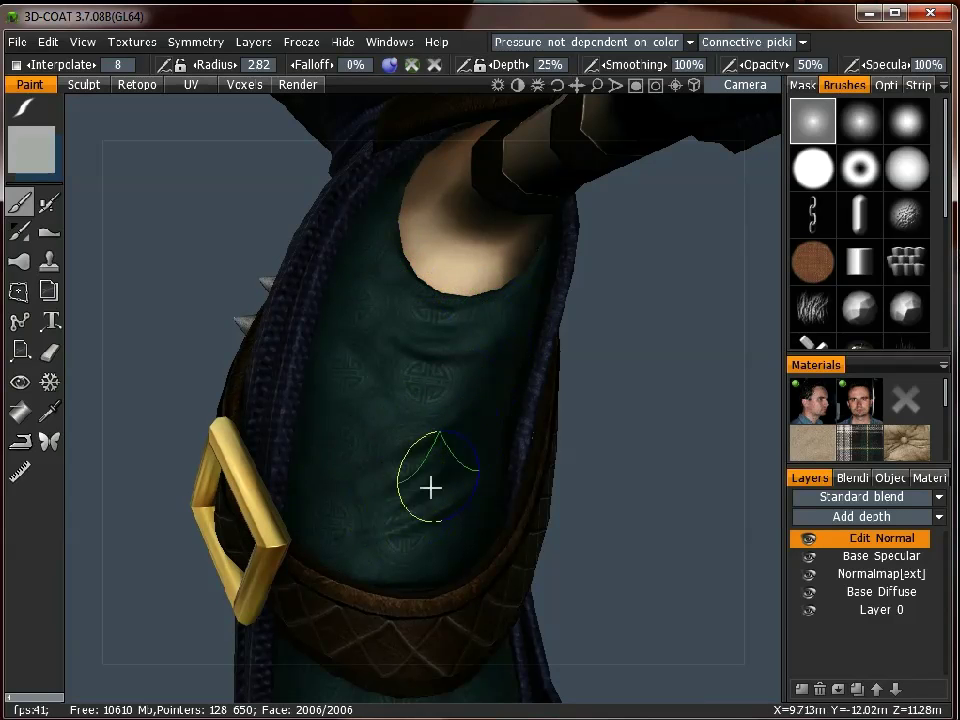
middle_click_drag(609, 388, 618, 318)
mouse_move(618, 318)
left_mouse_down()
mouse_move(521, 340)
mouse_move(583, 347)
left_mouse_up()
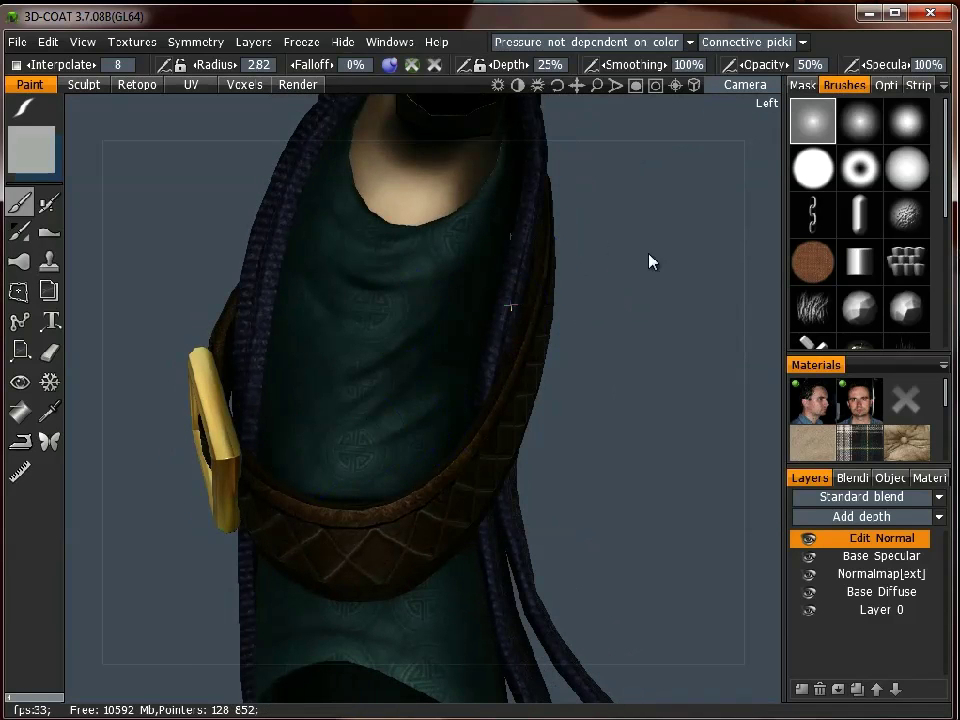
left_click_drag(650, 262, 669, 279)
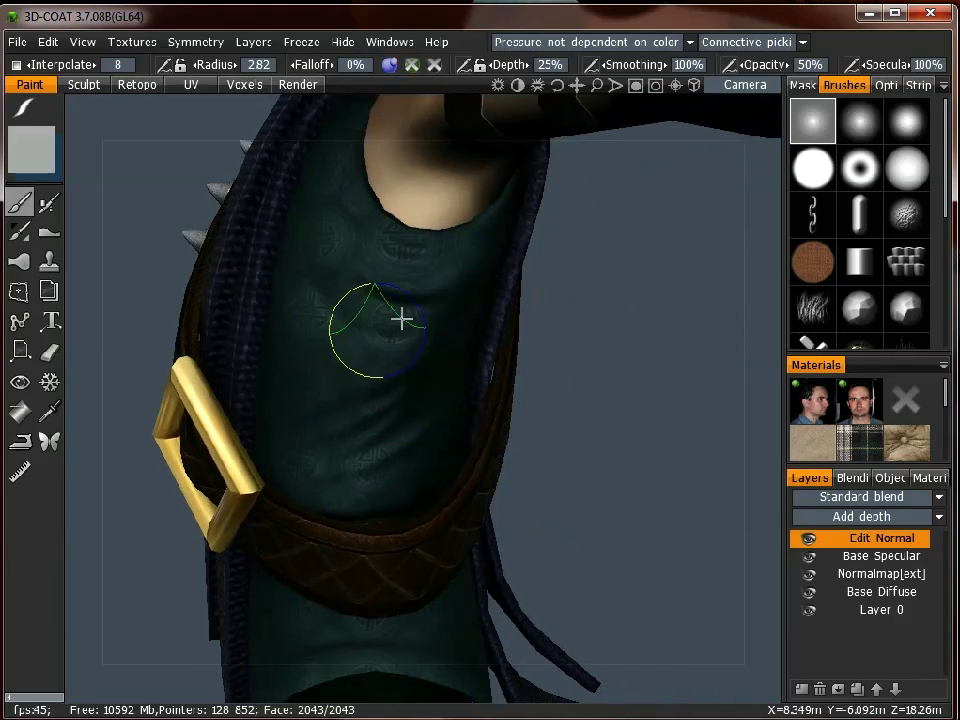
mouse_move(641, 392)
left_mouse_down()
mouse_move(598, 362)
mouse_move(525, 439)
mouse_move(594, 379)
mouse_move(720, 377)
mouse_move(602, 385)
mouse_move(705, 336)
mouse_move(615, 379)
mouse_move(414, 396)
mouse_move(440, 369)
left_mouse_up()
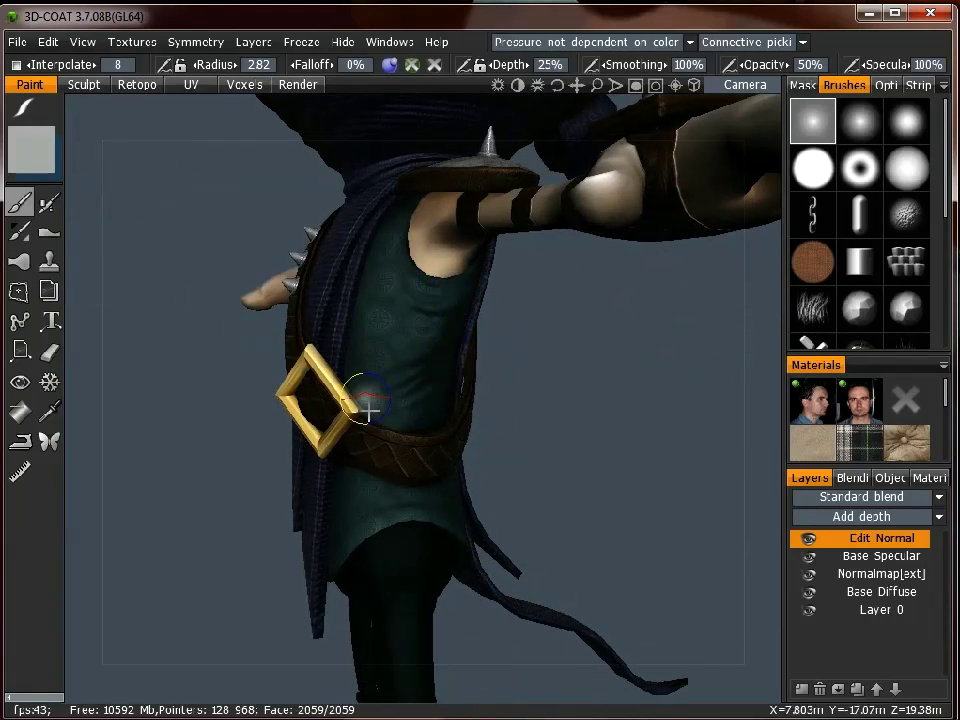
Paint scratches and dents into the metal shoulder plate around its spike with a brush radius of 0.657.
left_click_drag(548, 358, 643, 318)
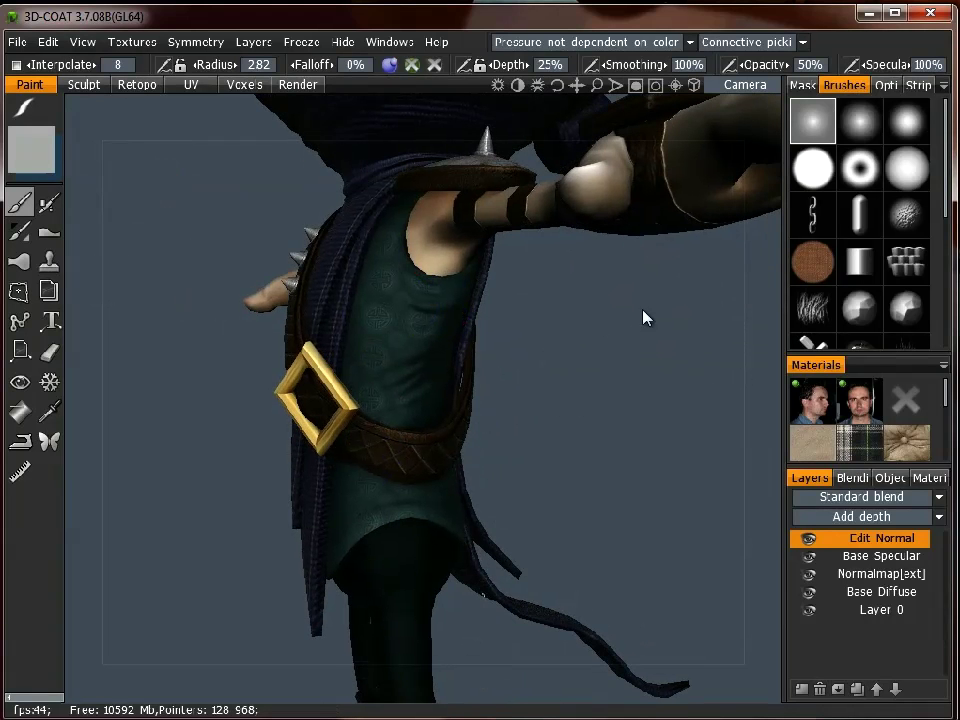
left_click_drag(535, 344, 441, 446)
left_click_drag(597, 314, 468, 480)
scroll(438, 367, "up", 5)
left_click_drag(522, 320, 424, 331, "alt")
scroll(504, 304, "down", 5)
scroll(587, 296, "up", 2)
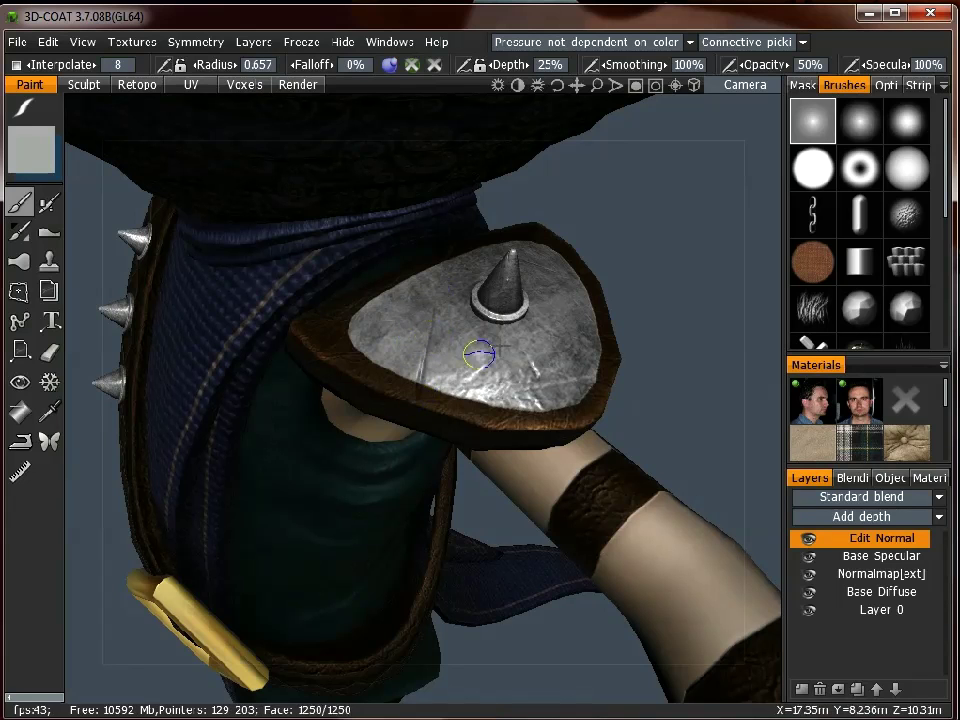
left_click_drag(678, 298, 588, 327, "alt")
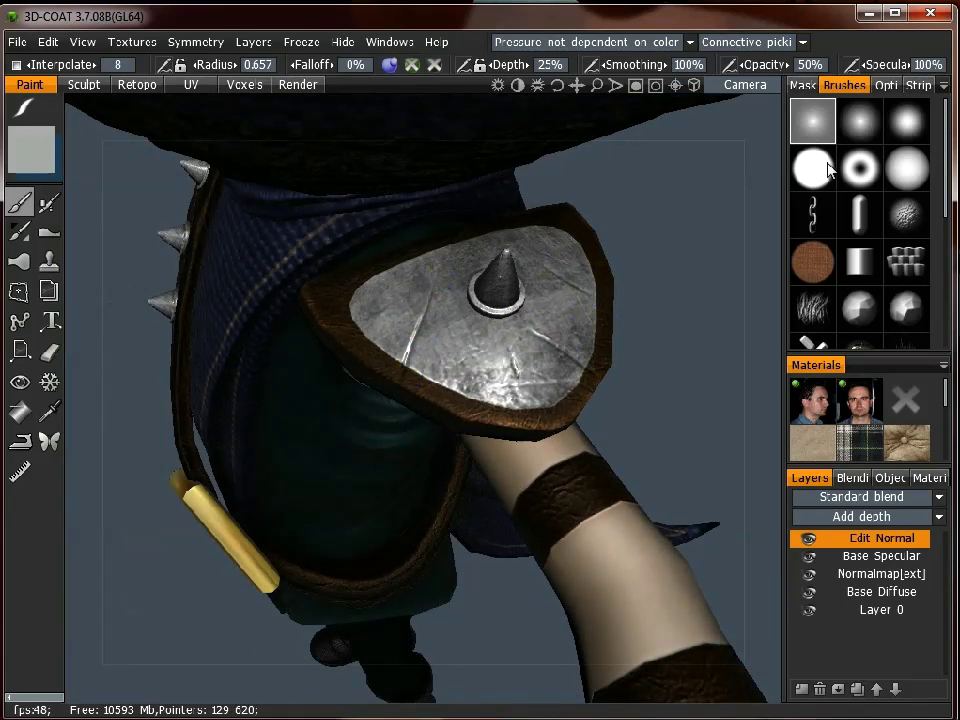
Examine the painted shoulder plate and tunic folds on the whole character from the side and the front.
left_click_drag(628, 413, 664, 311)
right_click_drag(664, 311, 446, 486)
middle_click_drag(446, 486, 483, 347)
left_click_drag(483, 347, 557, 430)
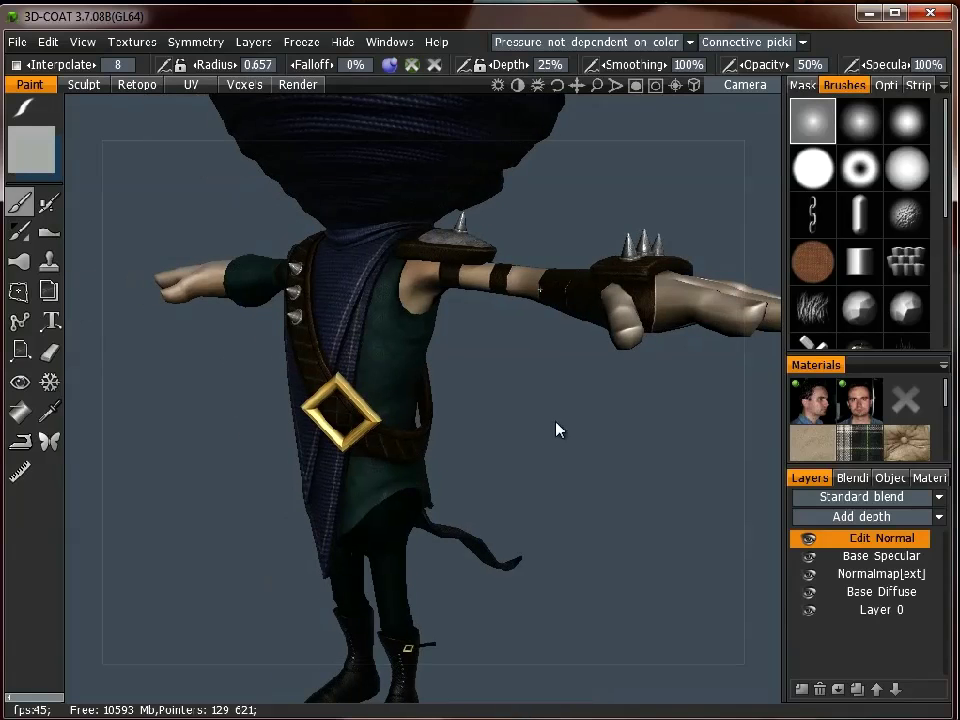
middle_click_drag(557, 430, 537, 355)
right_click_drag(486, 370, 474, 338)
middle_click_drag(474, 338, 482, 312)
left_click_drag(560, 320, 499, 268)
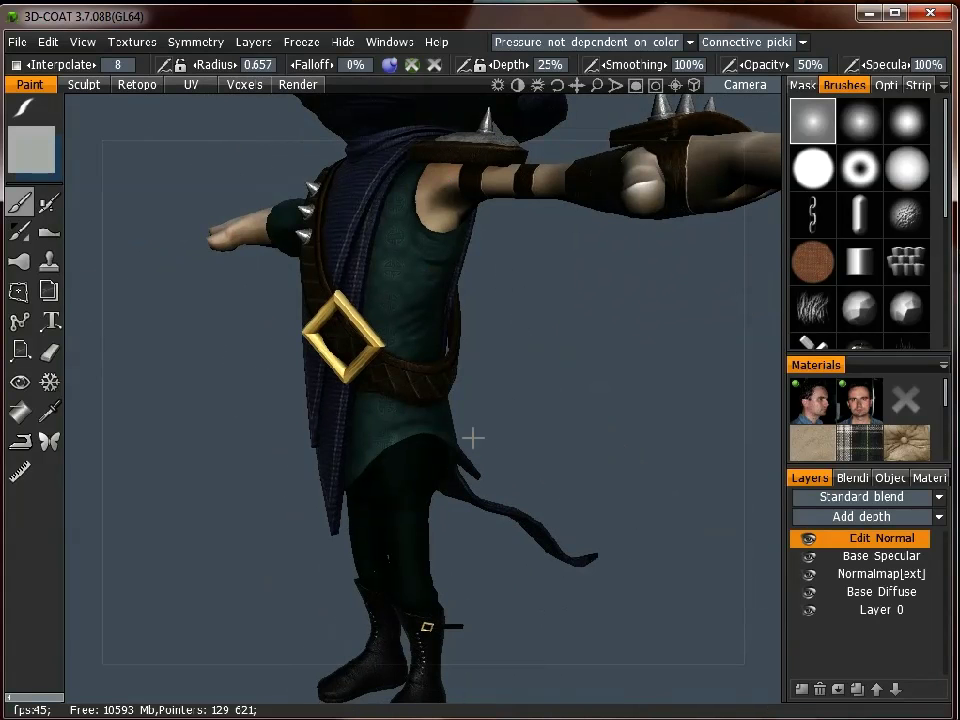
left_click_drag(520, 355, 726, 302)
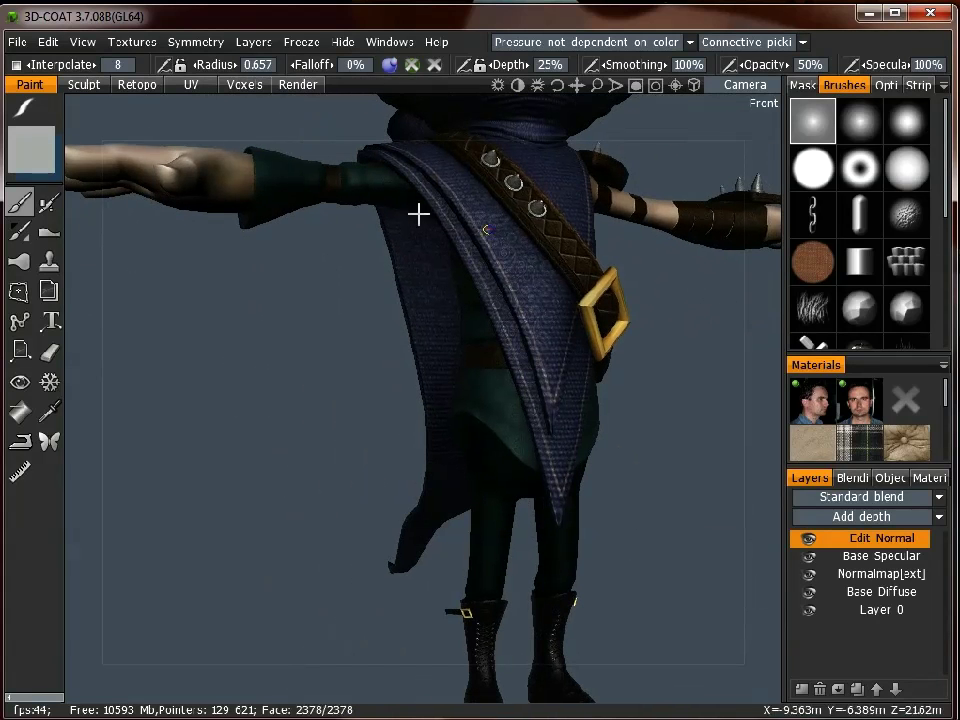
Toggle symmetry across the X axis again with the character seen from the front.
left_click(192, 42)
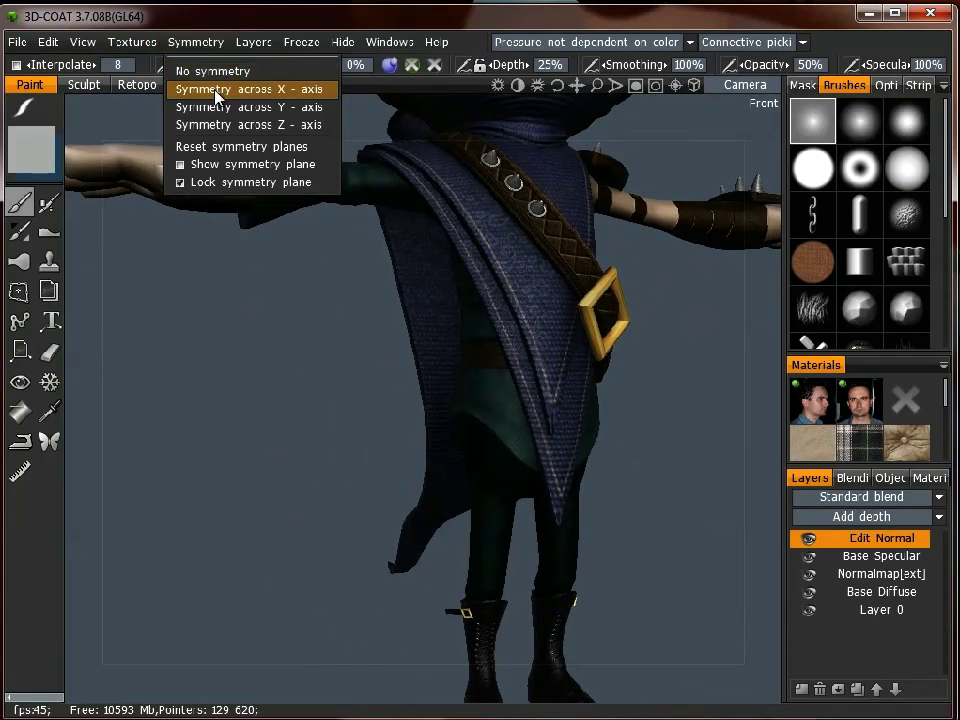
left_click(258, 90)
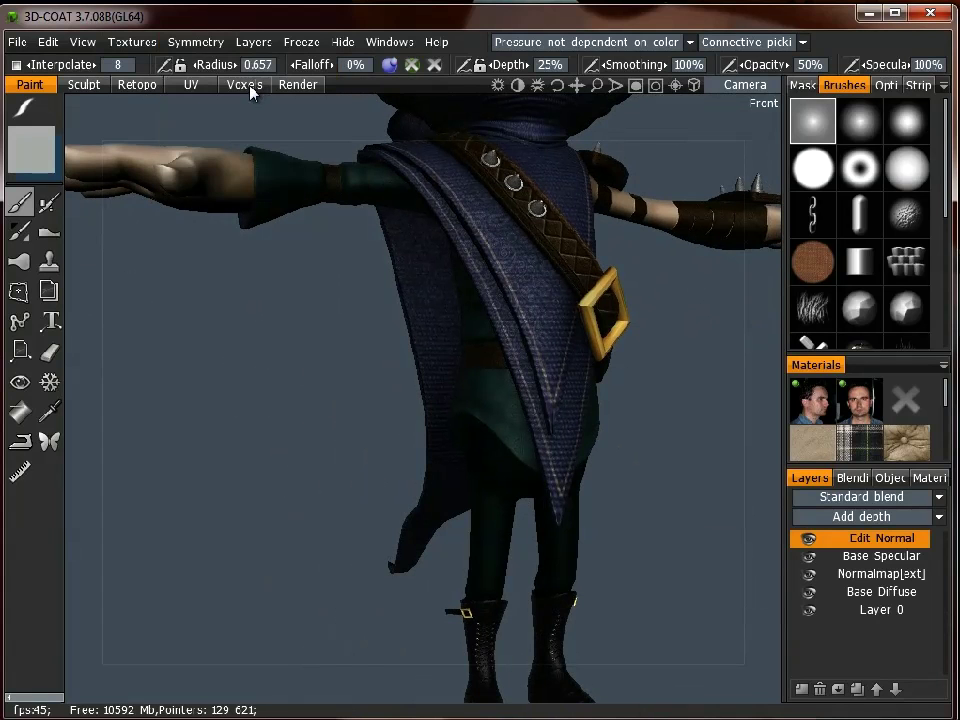
Show the symmetry plane on the character.
left_click(200, 43)
left_click(225, 164)
left_click_drag(611, 146, 701, 195)
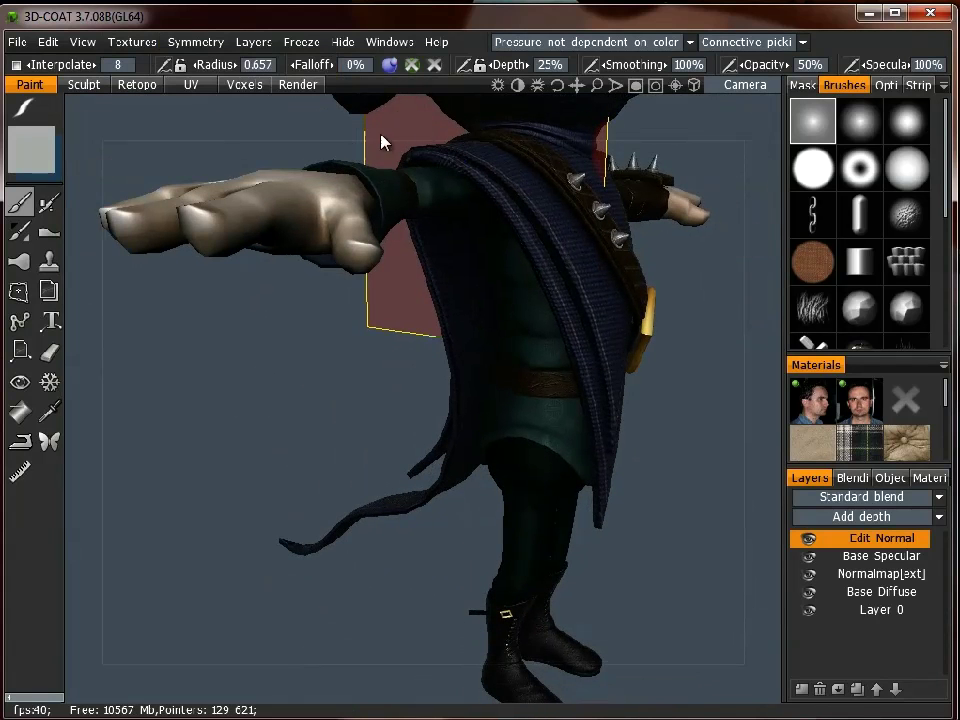
Turn off symmetry and look over the character from the side and the front.
left_click(206, 45)
left_click(212, 71)
left_click_drag(656, 407, 650, 436)
left_click_drag(518, 472, 548, 435)
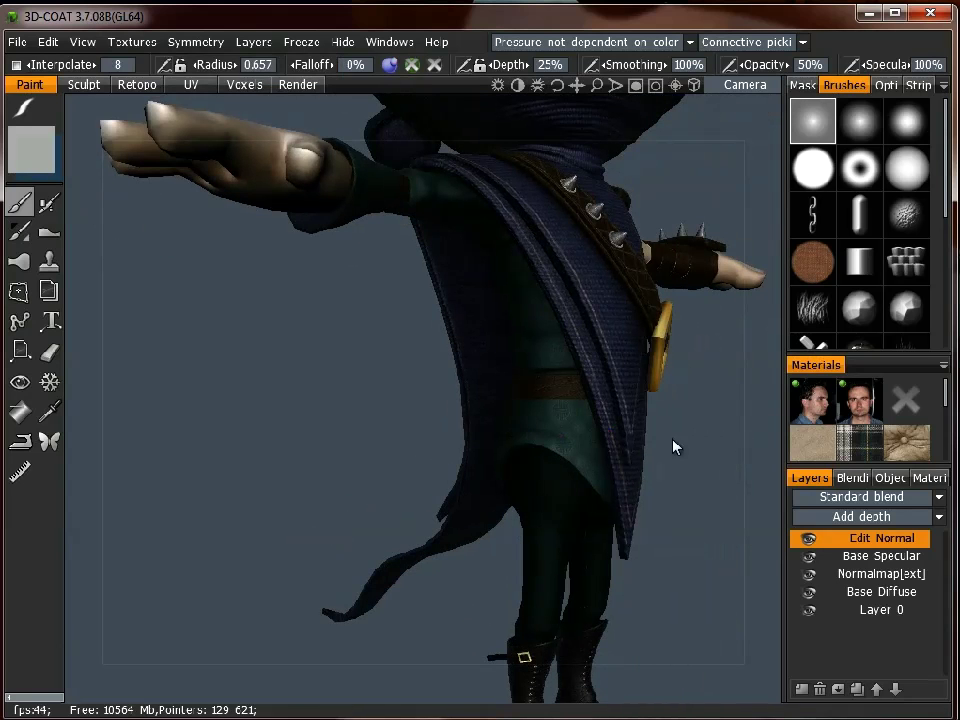
left_click_drag(688, 435, 482, 254)
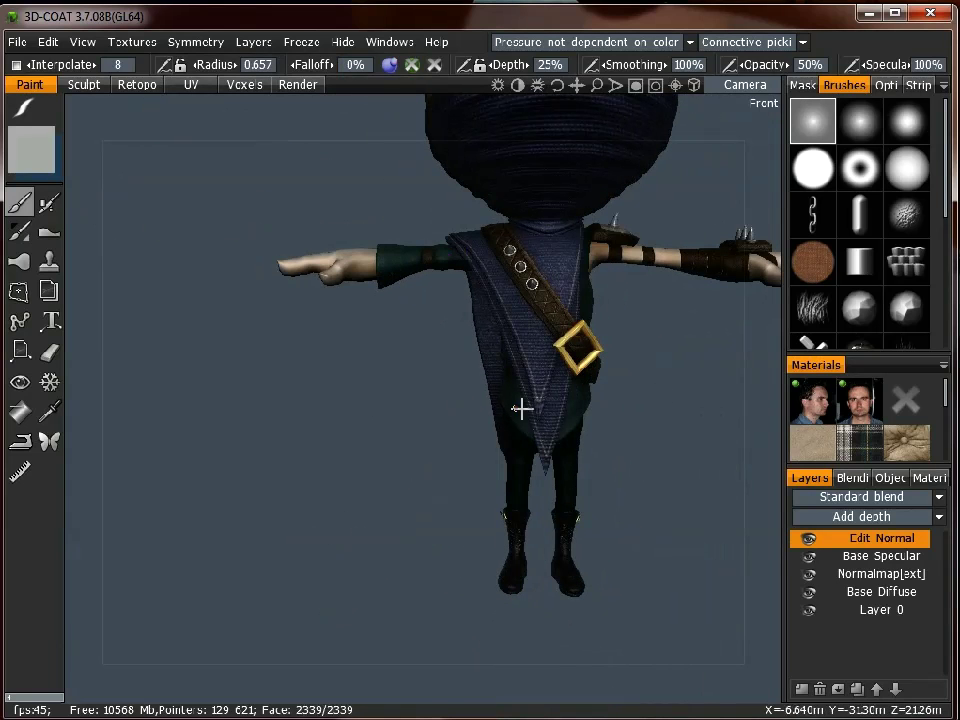
left_click_drag(665, 452, 484, 461)
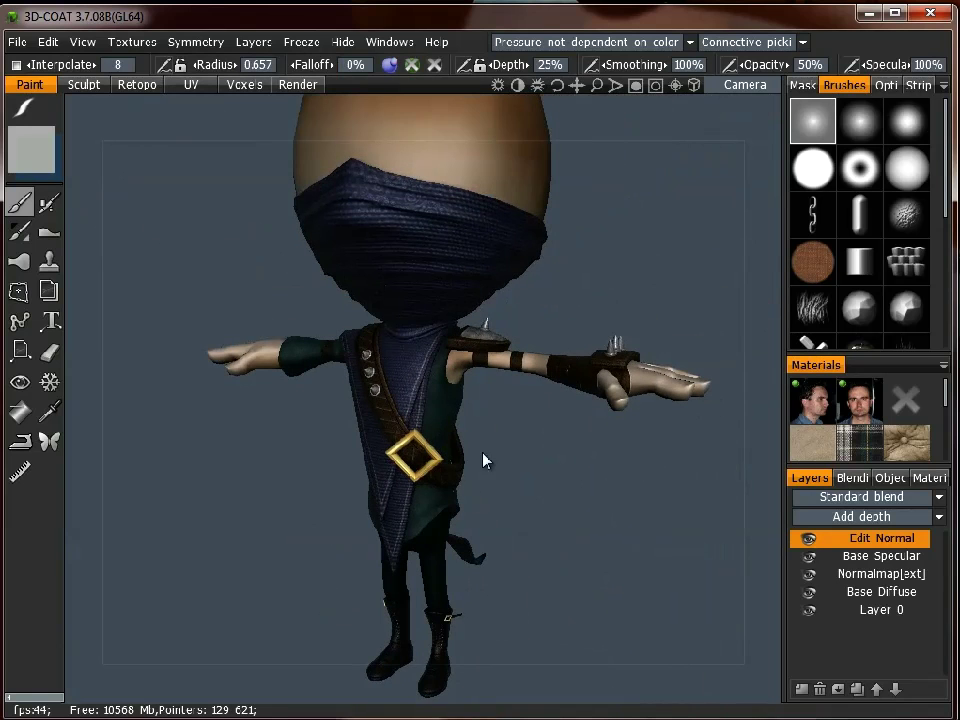
Set the brush radius to 3.41 for the face wrap and turn on symmetry across the X axis.
middle_click_drag(318, 243, 334, 268, "alt")
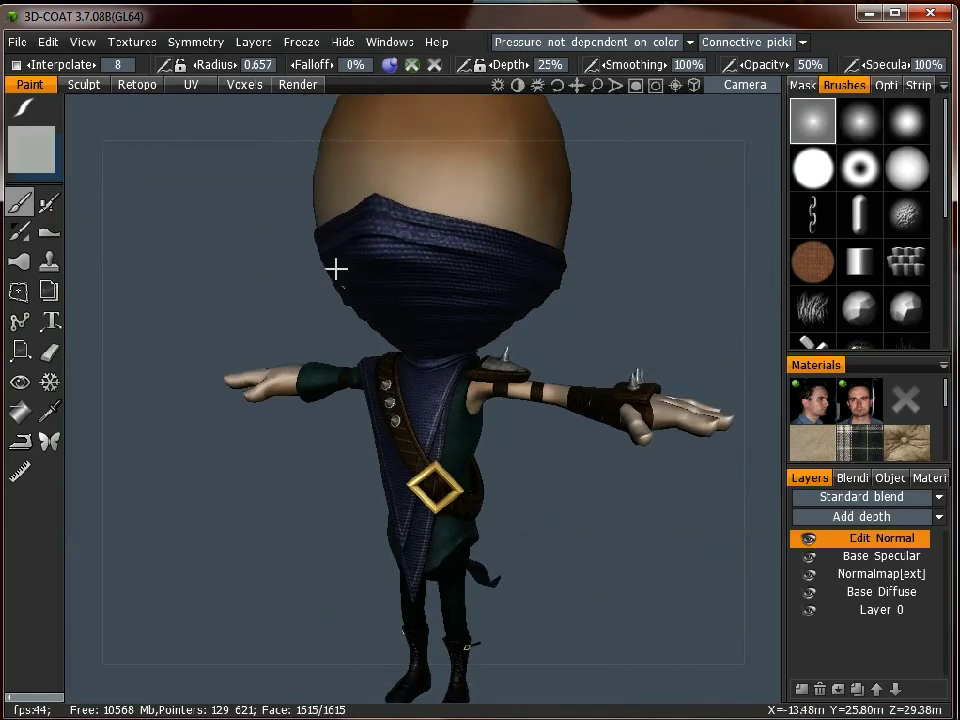
right_click_drag(334, 268, 437, 199, "alt")
middle_click_drag(437, 199, 441, 212, "alt")
right_click_drag(441, 212, 472, 212)
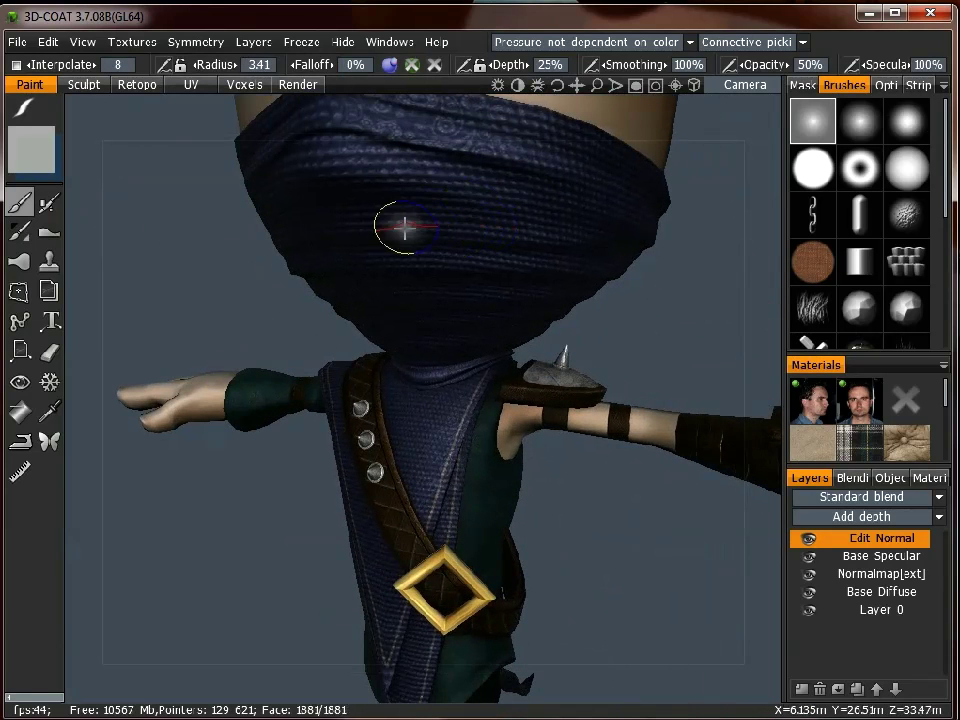
left_click(197, 45)
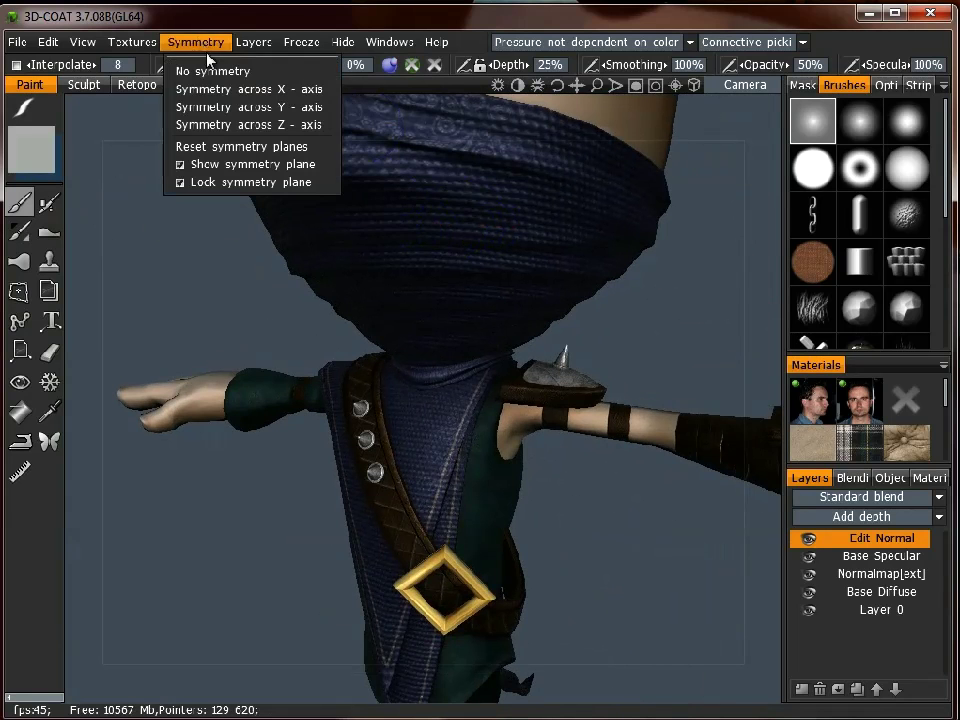
left_click(214, 89)
Paint symmetrical wrinkles and folds into the cloth face wrap, from its front around to its side.
left_click_drag(204, 298, 262, 288, "shift")
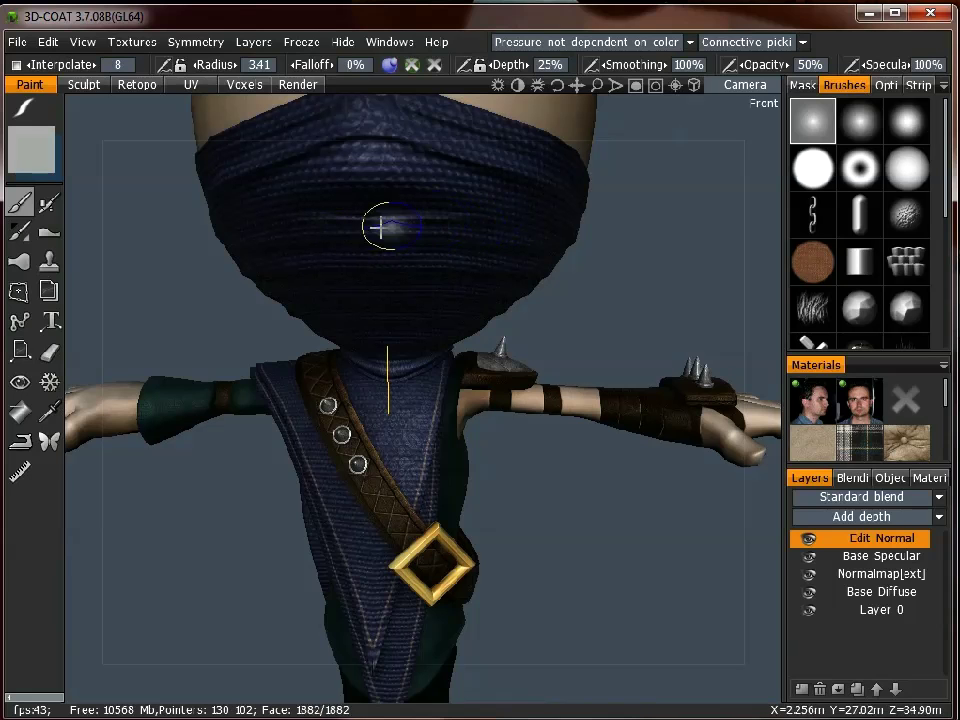
left_click_drag(676, 222, 611, 208)
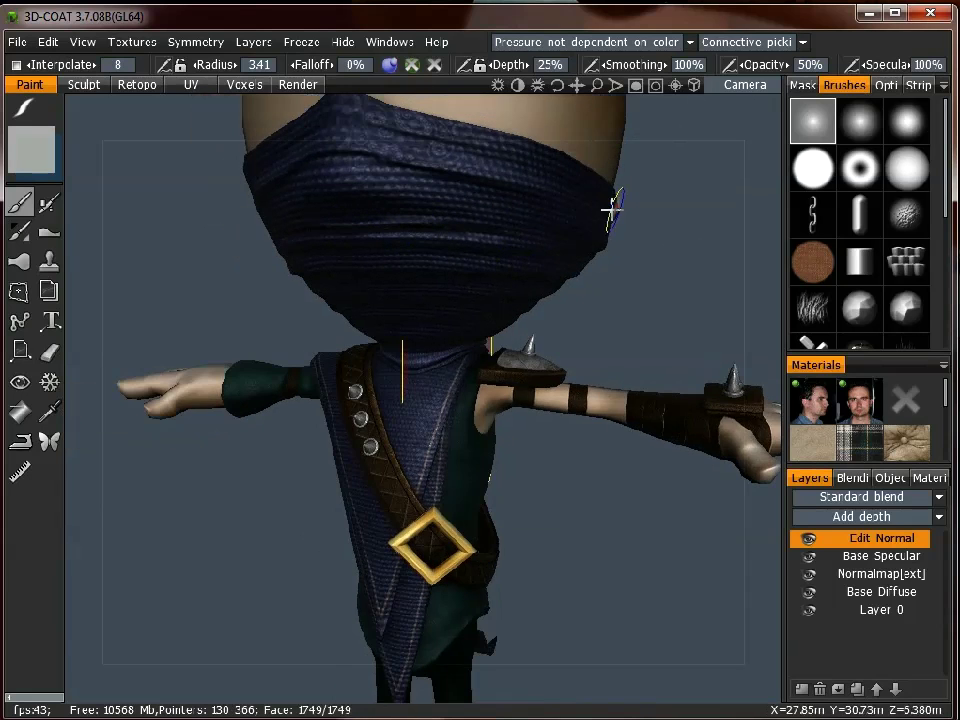
left_click_drag(336, 136, 364, 140, "alt")
mouse_move(536, 182)
left_mouse_down()
mouse_move(508, 191)
mouse_move(566, 227)
mouse_move(516, 248)
left_mouse_up()
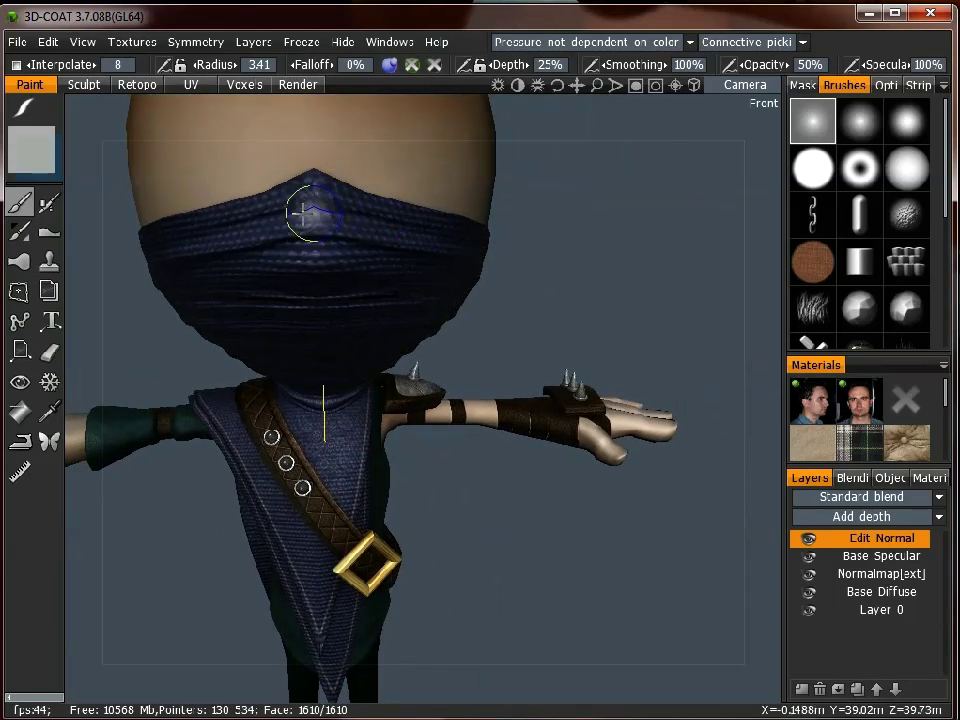
left_click_drag(514, 176, 467, 276)
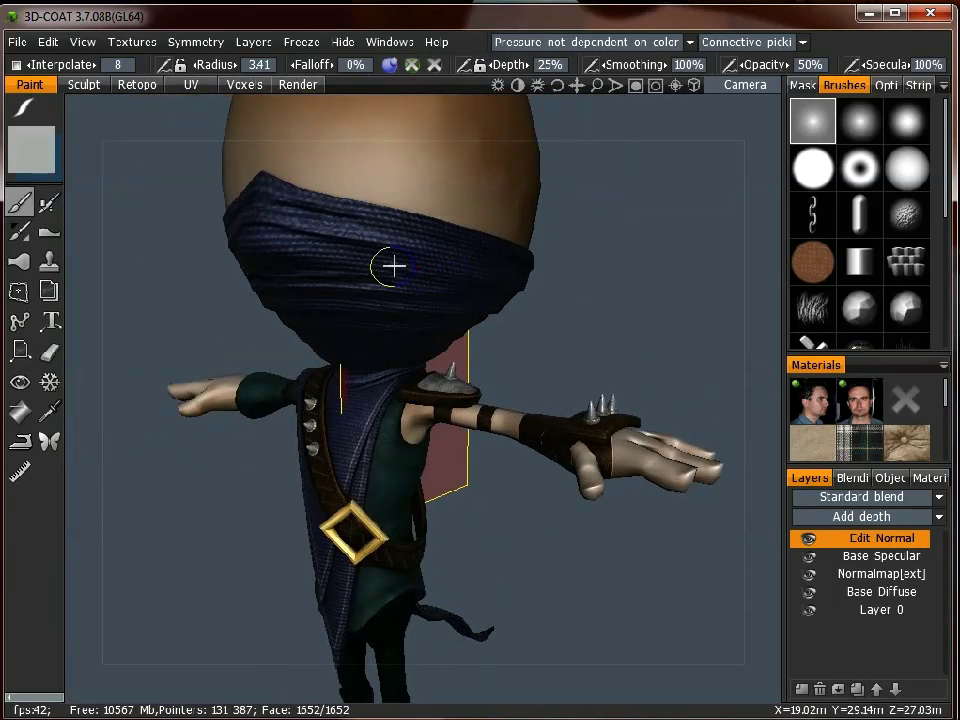
mouse_move(658, 303)
left_mouse_down()
mouse_move(435, 274)
mouse_move(589, 285)
mouse_move(579, 294)
mouse_move(636, 355)
mouse_move(527, 315)
left_mouse_up()
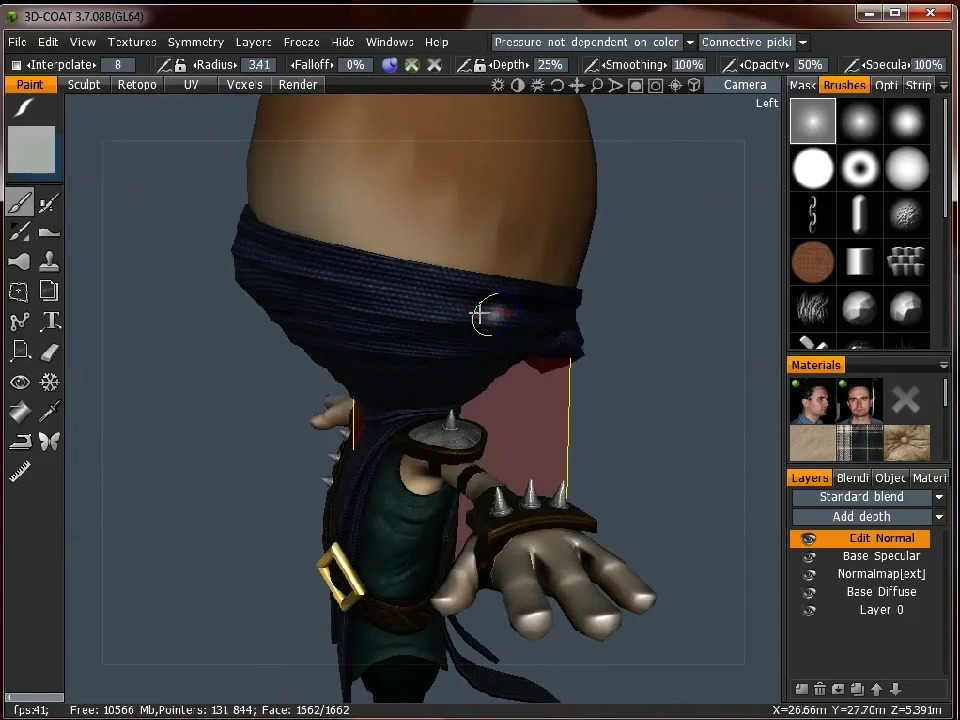
left_click_drag(634, 358, 597, 263)
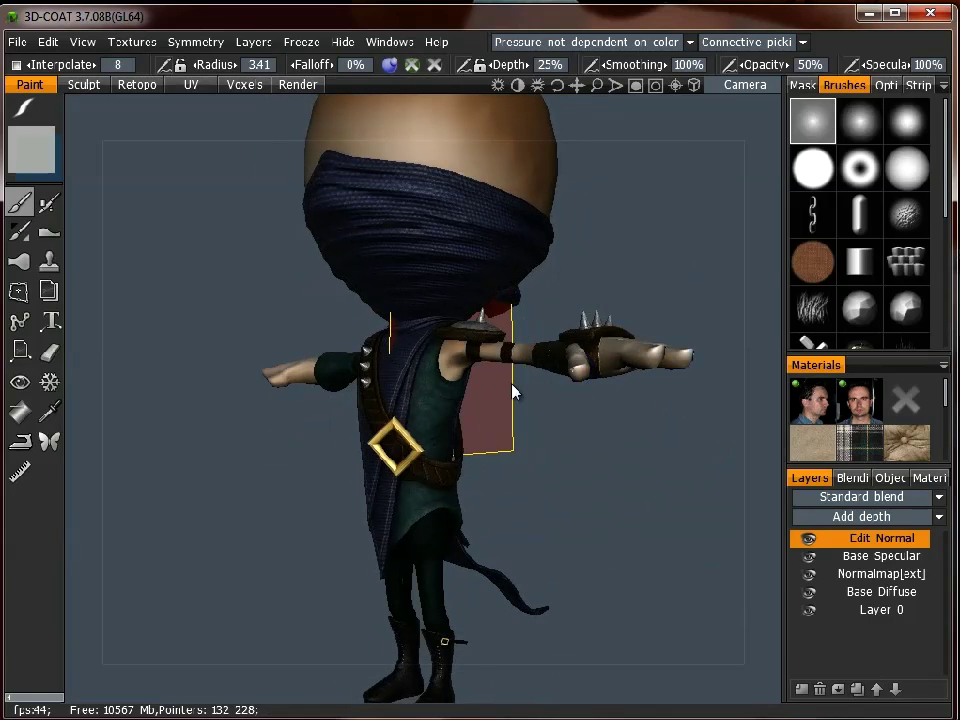
Examine the painted normal detail on the face wrap, tunic and shoulder plate from several angles.
middle_click_drag(511, 385, 569, 387)
scroll(569, 342, "up", 3)
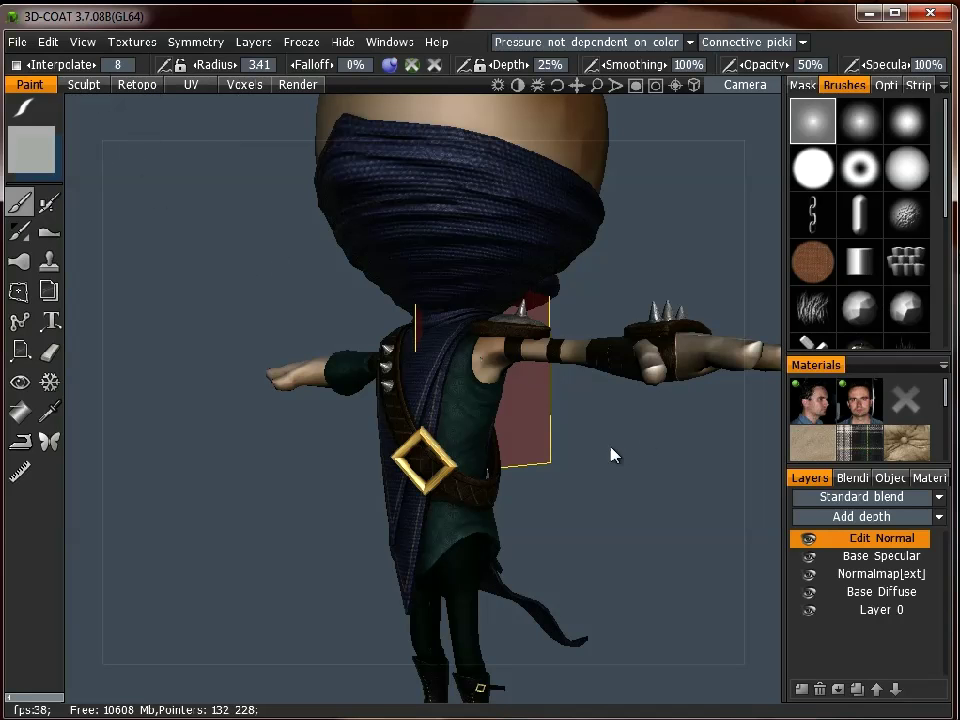
left_click_drag(626, 463, 590, 244)
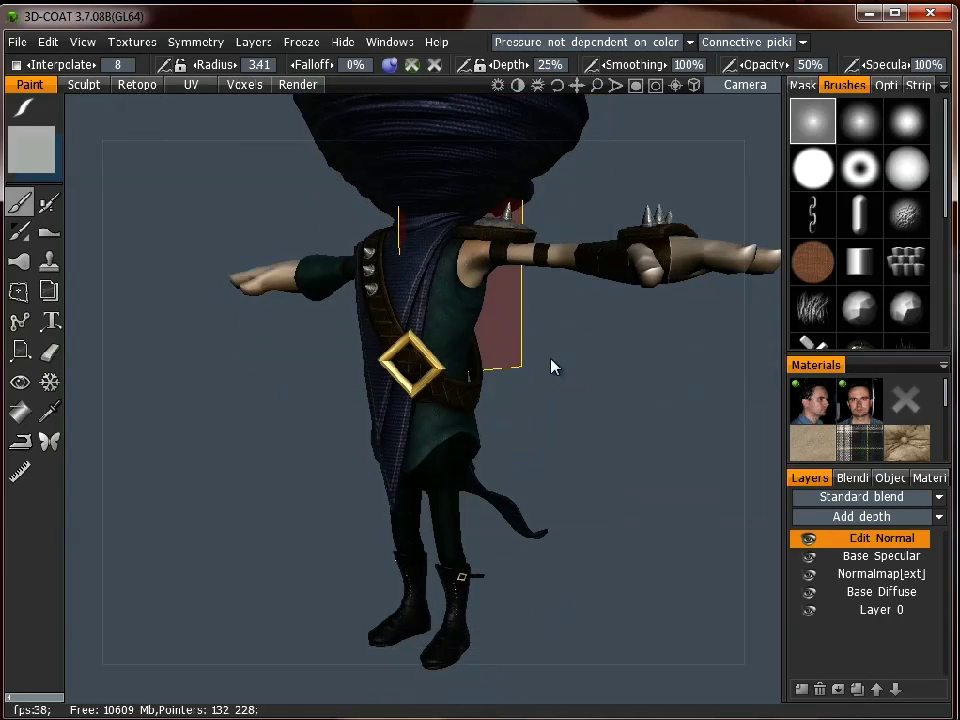
left_click_drag(561, 347, 590, 328)
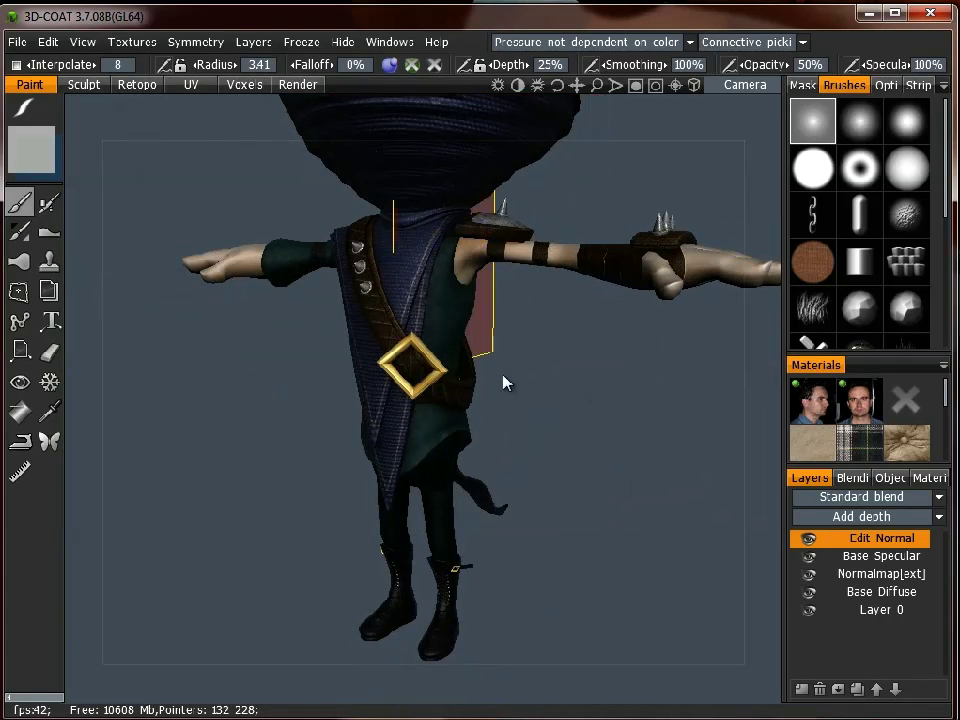
left_click_drag(594, 399, 517, 363)
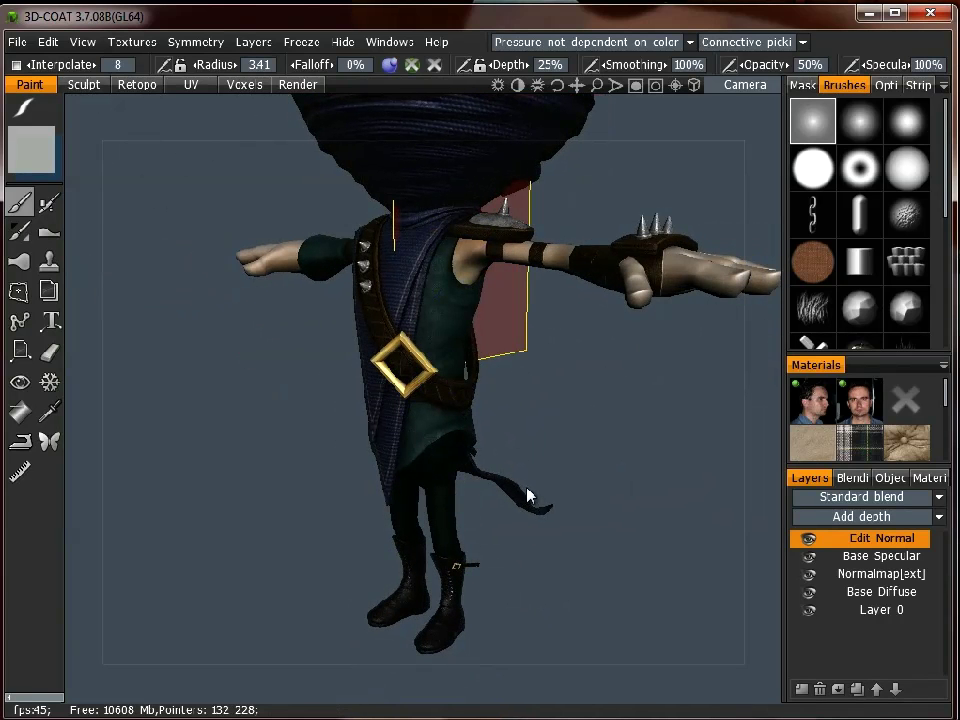
left_click_drag(583, 406, 566, 434)
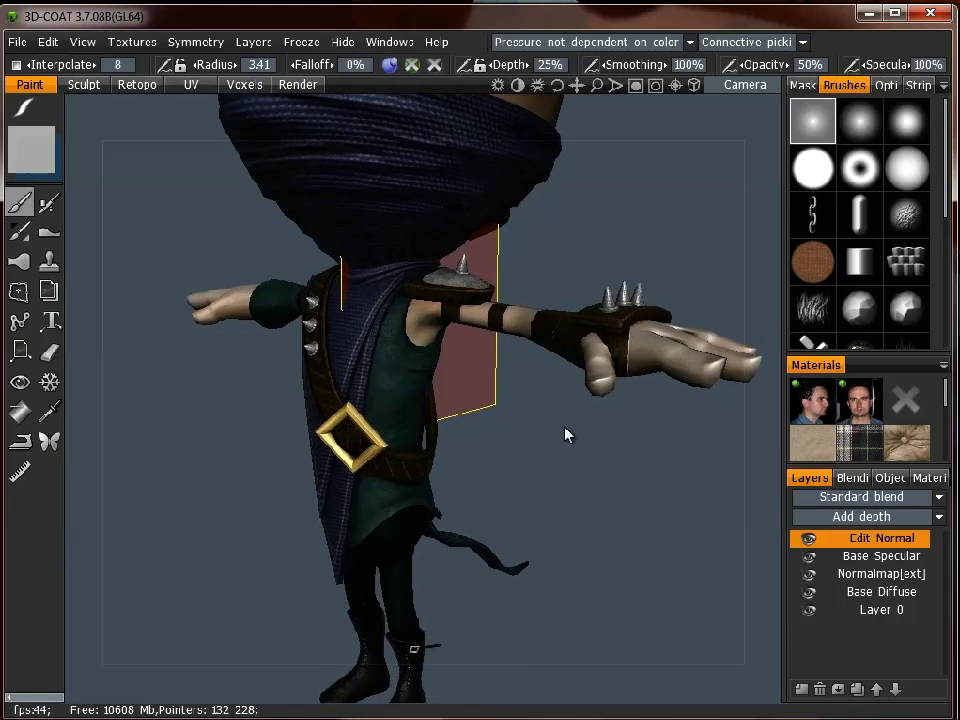
Compare the character in Flat Shade and in Relief Only display.
left_click(81, 42)
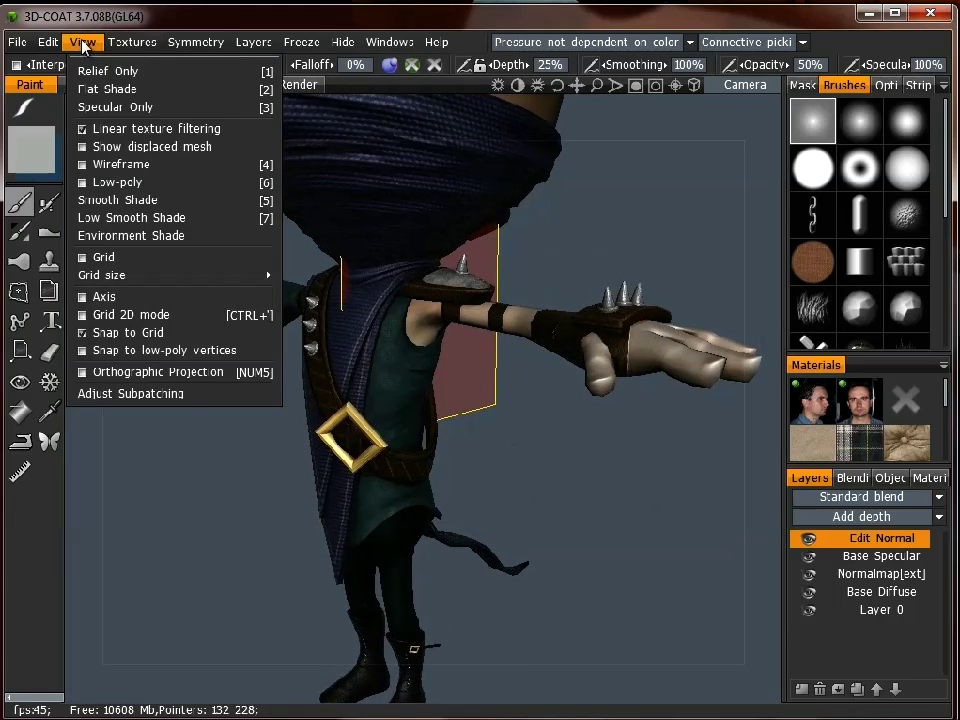
left_click(115, 90)
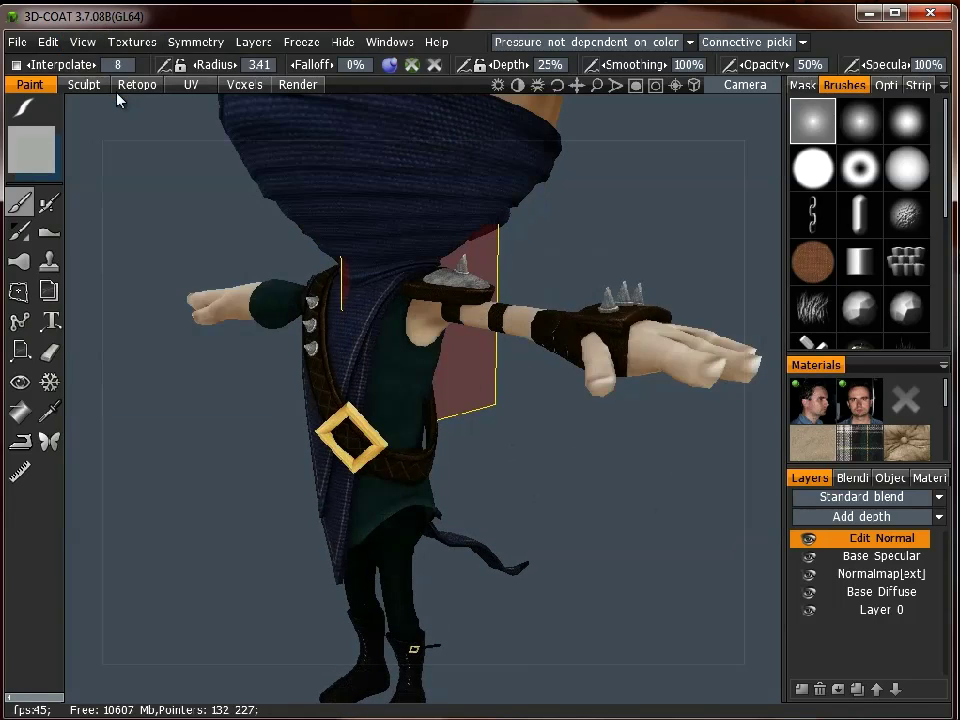
left_click(88, 42)
left_click(88, 42)
left_click(88, 42)
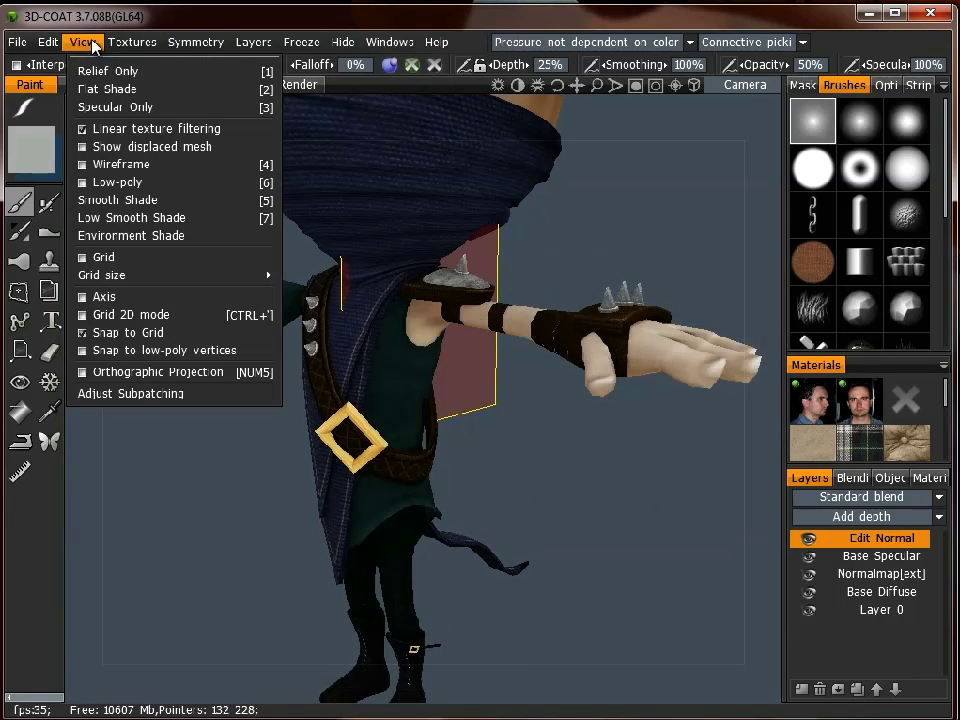
left_click(104, 72)
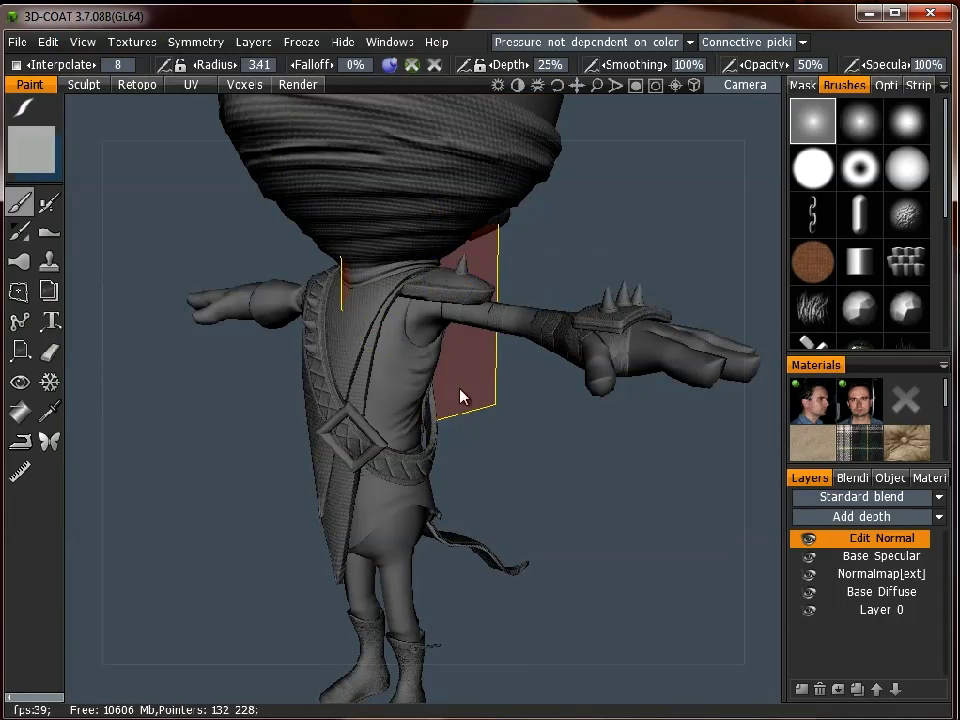
Switch the viewport display back to Flat Shade.
left_click(134, 51)
mouse_move(84, 44)
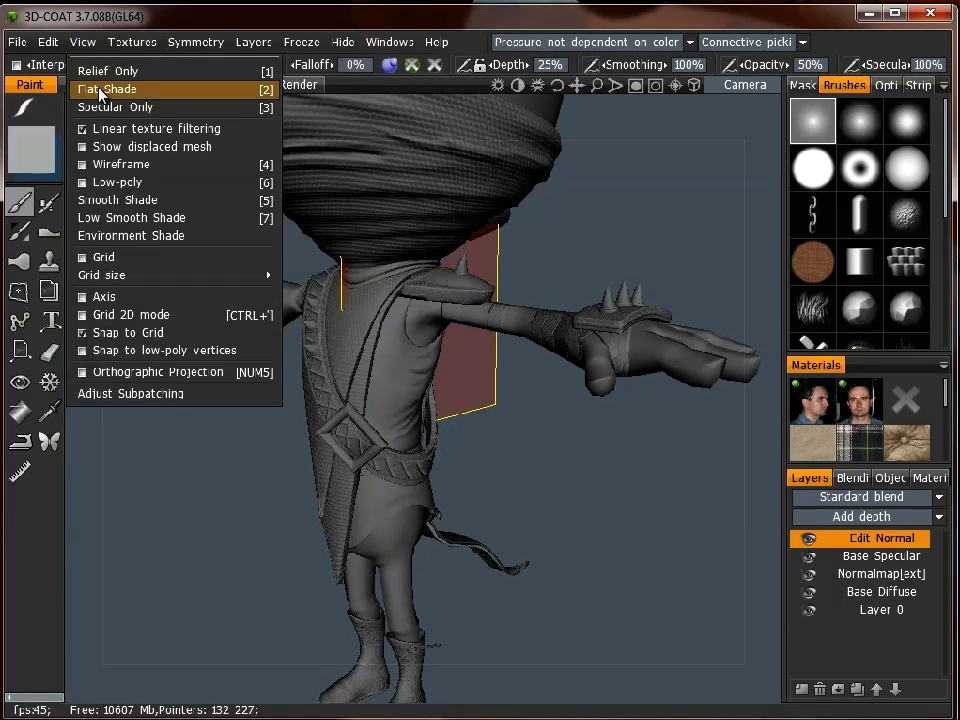
left_click(101, 90)
Make Base Diffuse the active layer and choose the broad soft round brush with a radius of 156 for the hand.
left_click_drag(626, 499, 452, 421)
right_click_drag(452, 421, 585, 255)
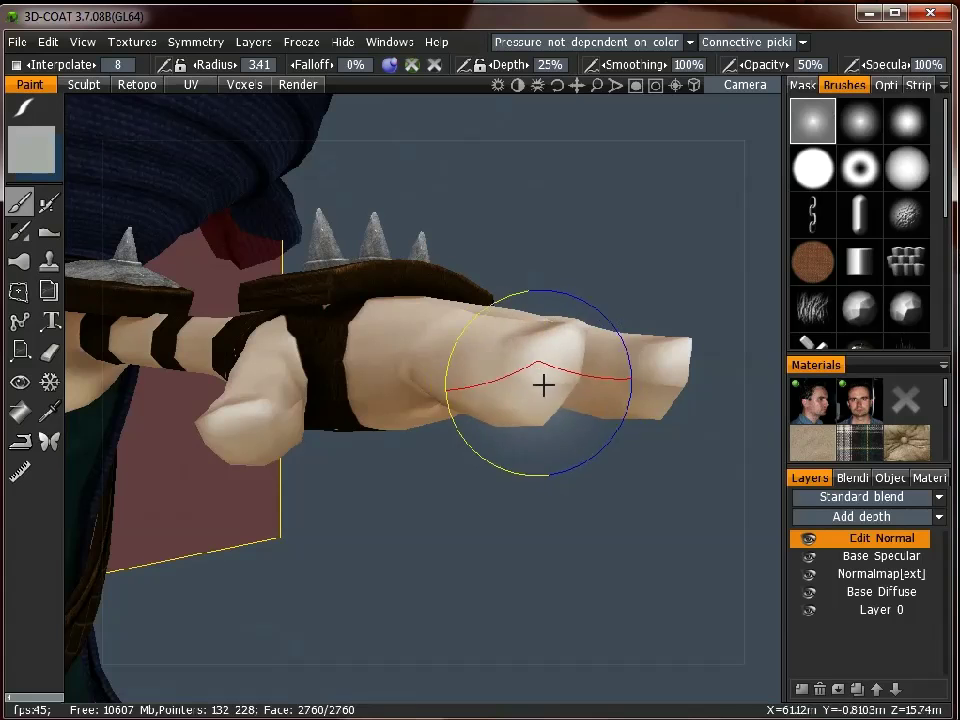
left_click_drag(553, 383, 563, 546)
left_click(879, 593)
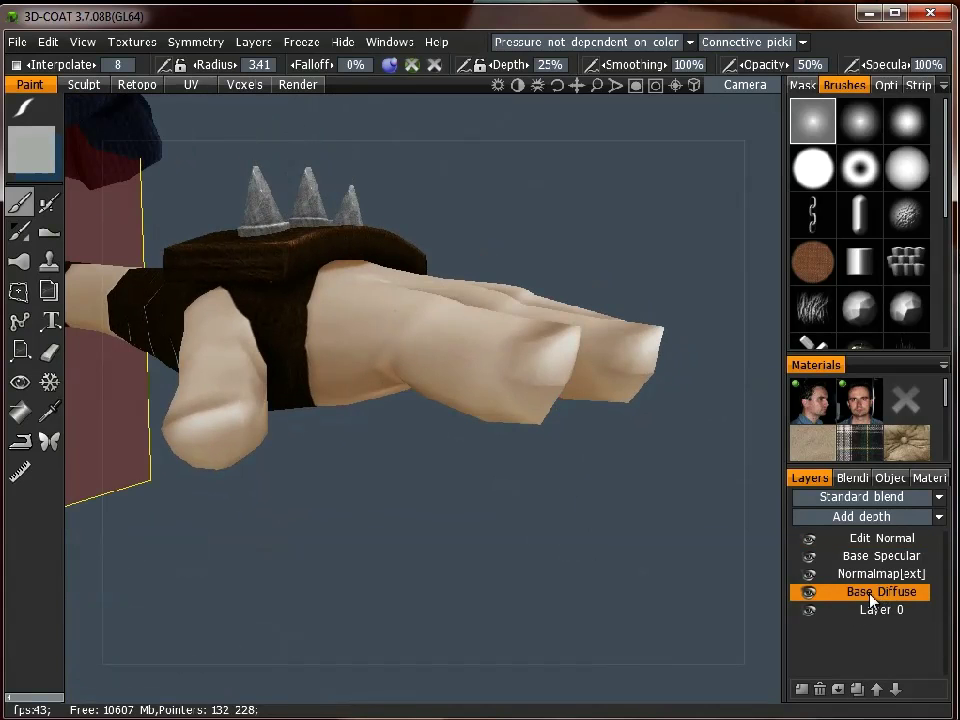
right_click_drag(452, 355, 404, 356)
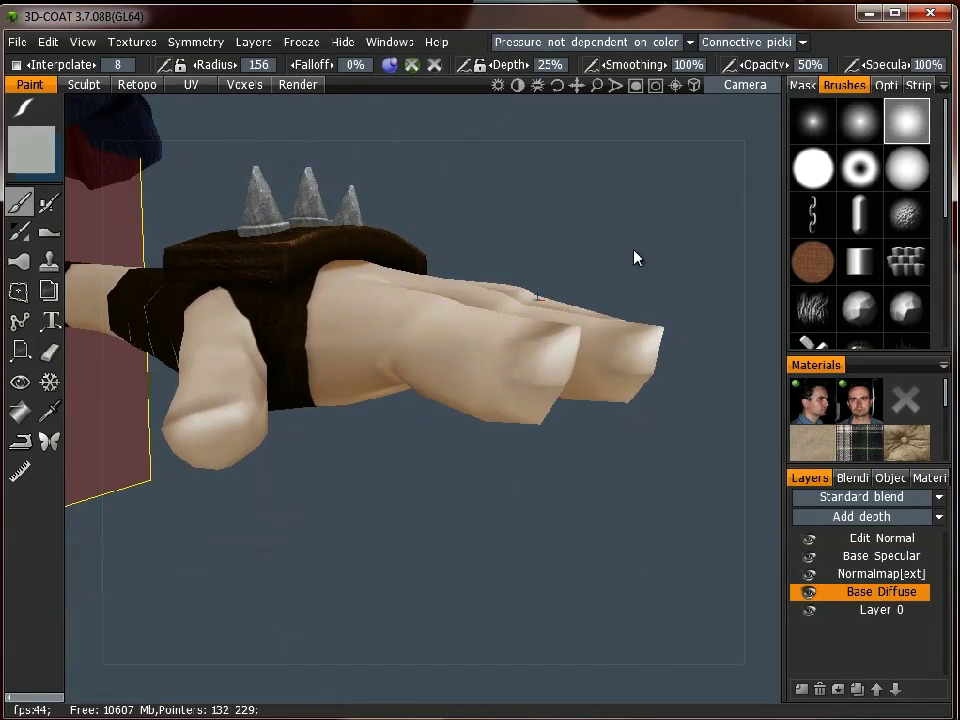
left_click_drag(634, 250, 589, 238)
right_click_drag(589, 238, 607, 213)
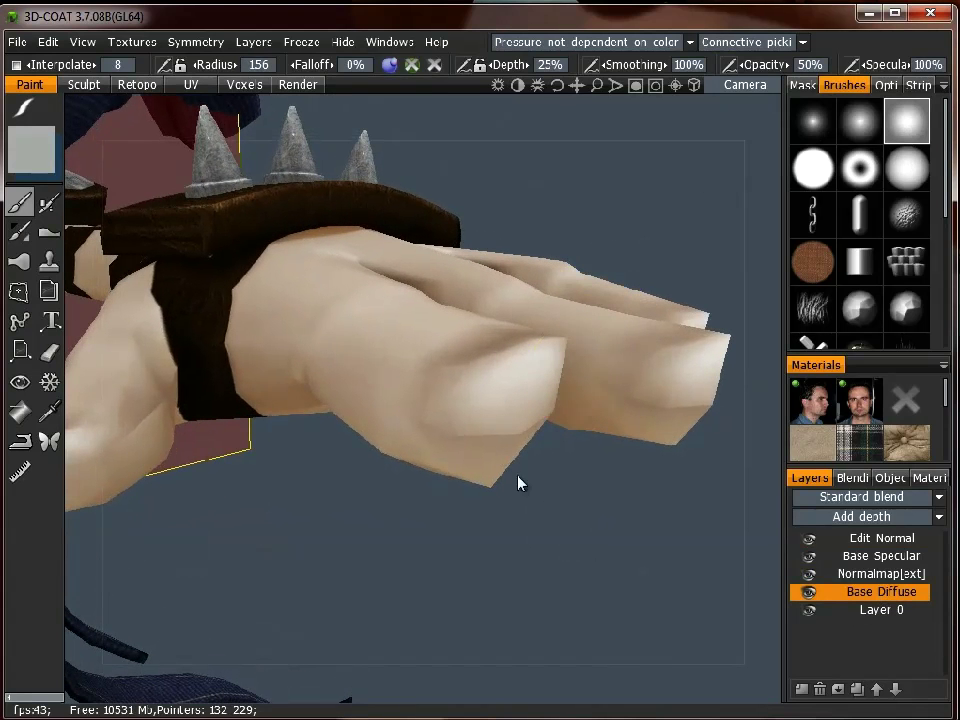
left_click(857, 576, "ctrl")
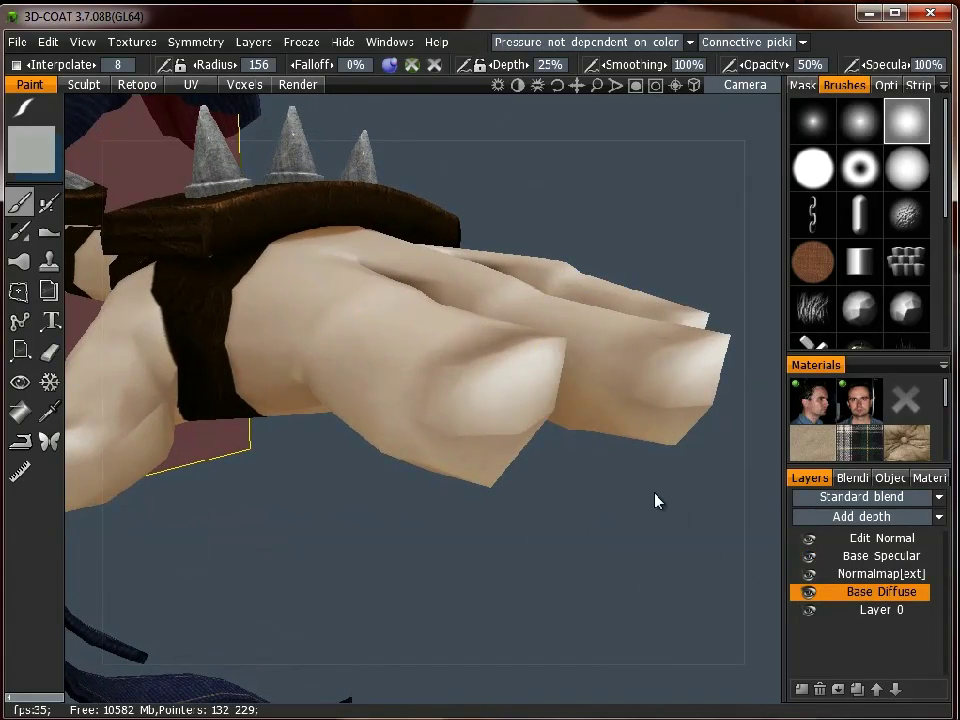
Set the brush radius to 127 and try the brush on the fingers.
left_click_drag(600, 505, 555, 388)
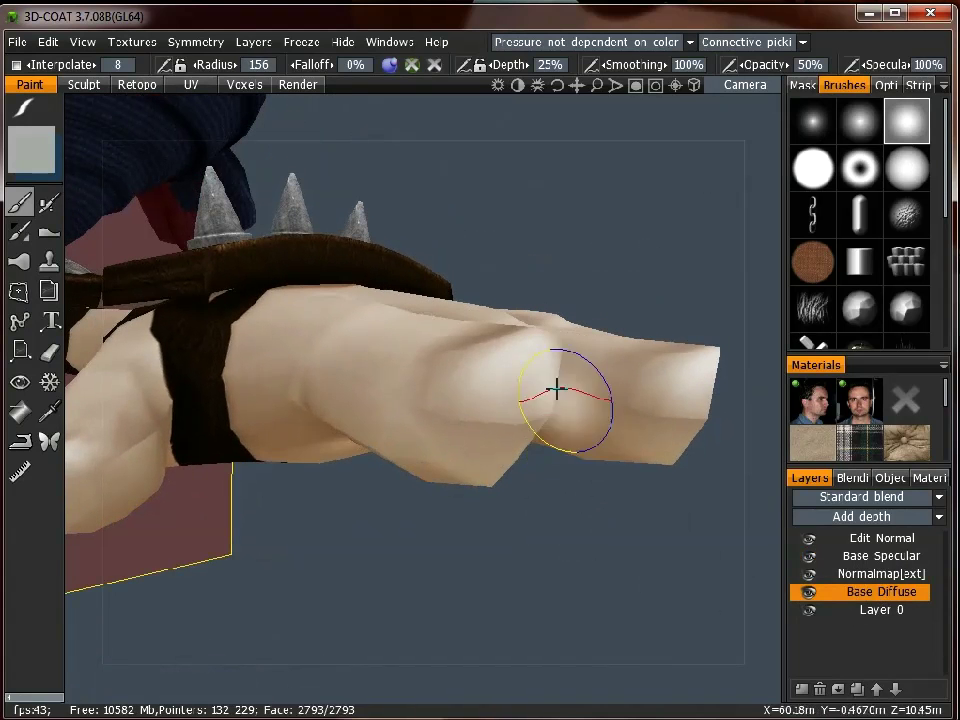
right_click_drag(452, 418, 443, 418)
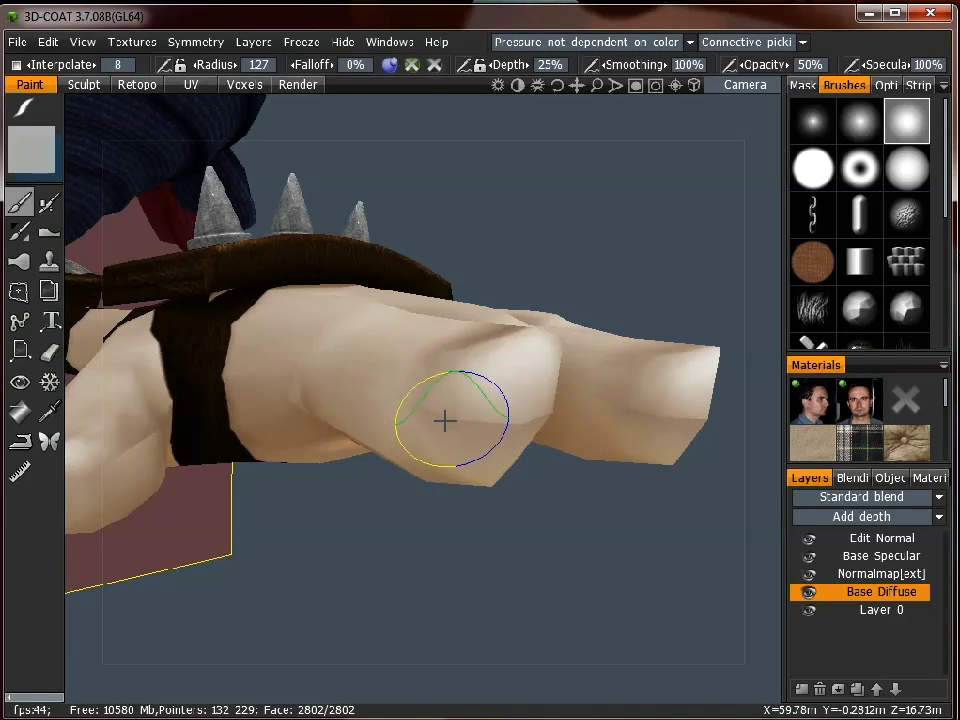
mouse_move(576, 568)
left_mouse_down()
mouse_move(561, 510)
mouse_move(512, 429)
left_mouse_up()
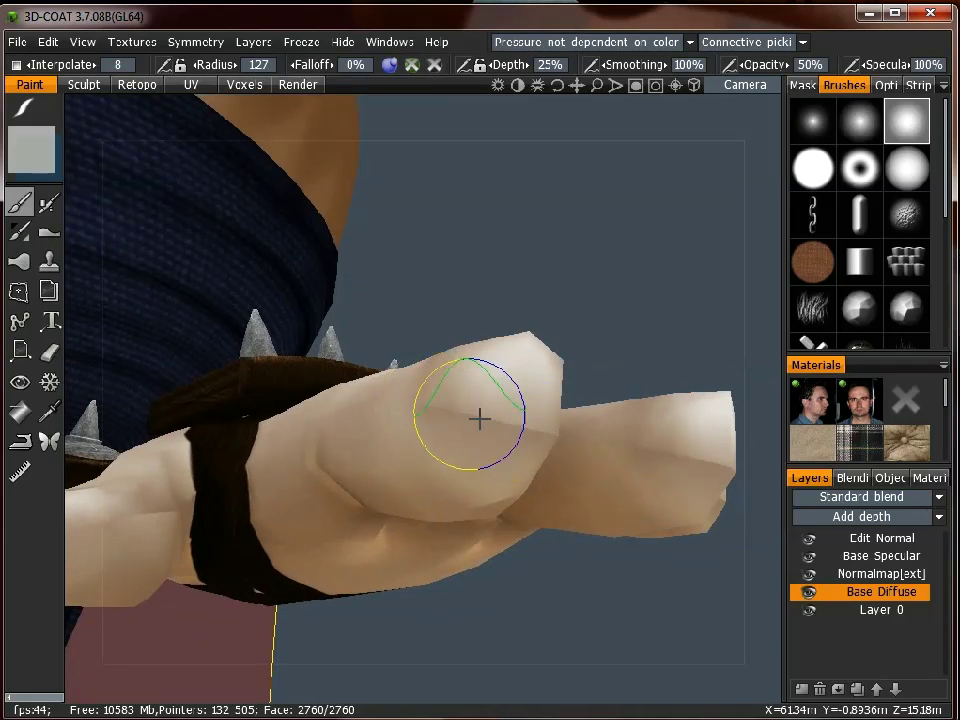
left_click_drag(647, 240, 622, 344)
Hide the Base Specular and Normalmap[ext] layers and switch the brush from depth to color painting on Base Diffuse.
left_click(878, 609)
left_click(876, 592)
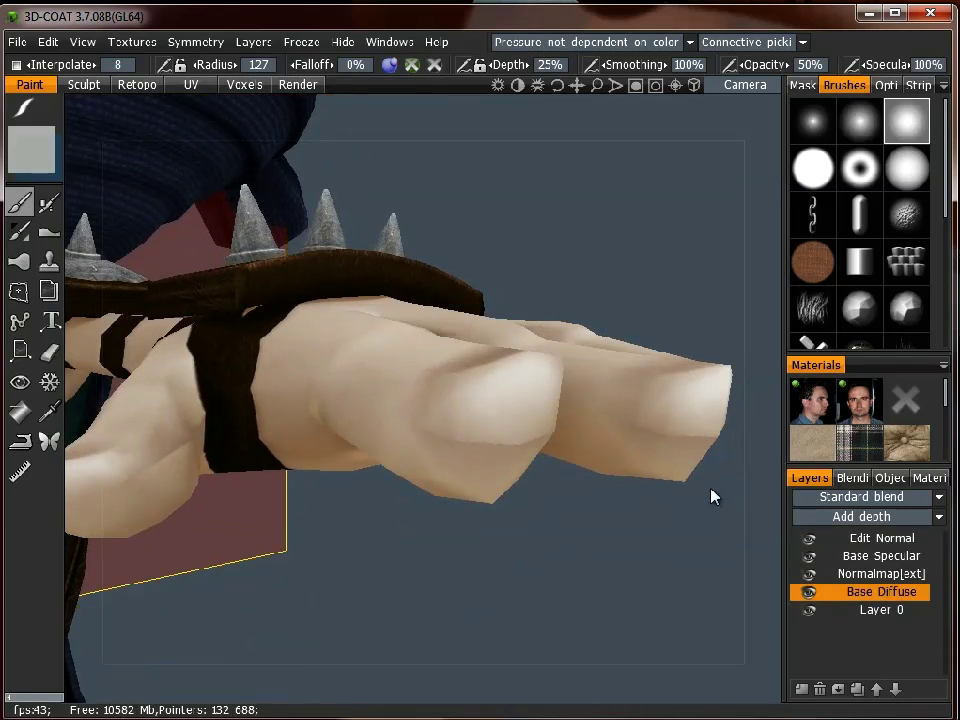
left_click(836, 575, "ctrl")
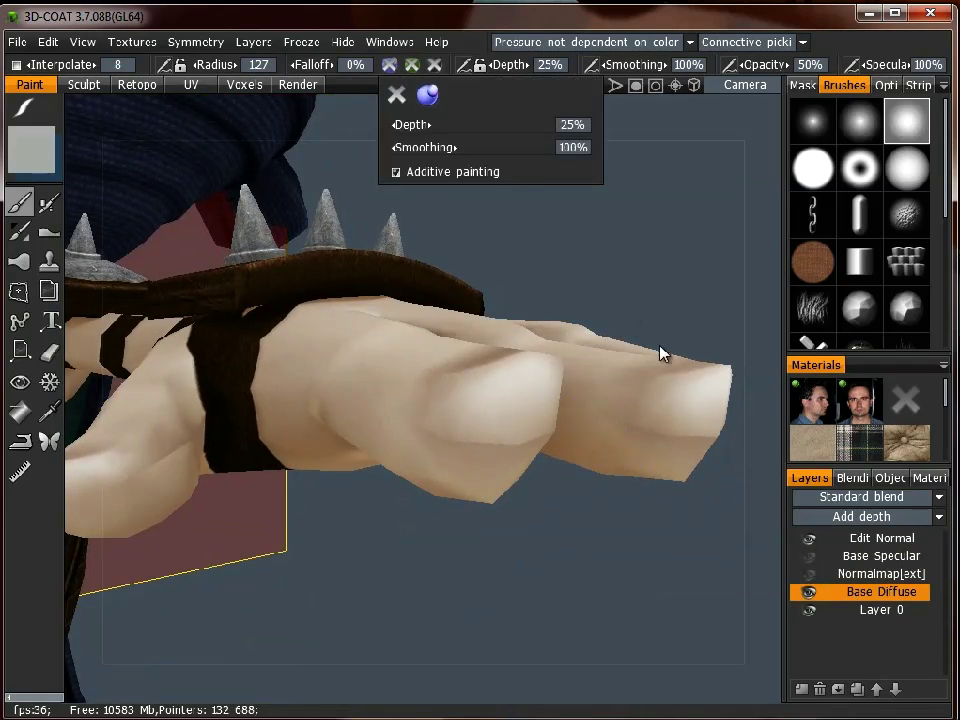
mouse_move(389, 67)
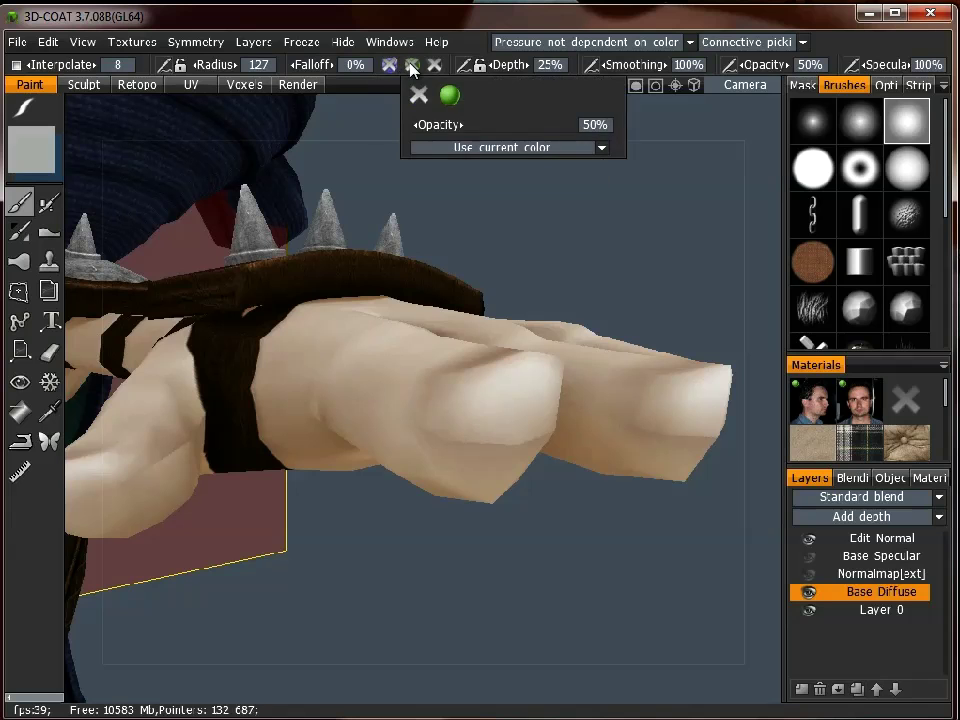
left_click(411, 65)
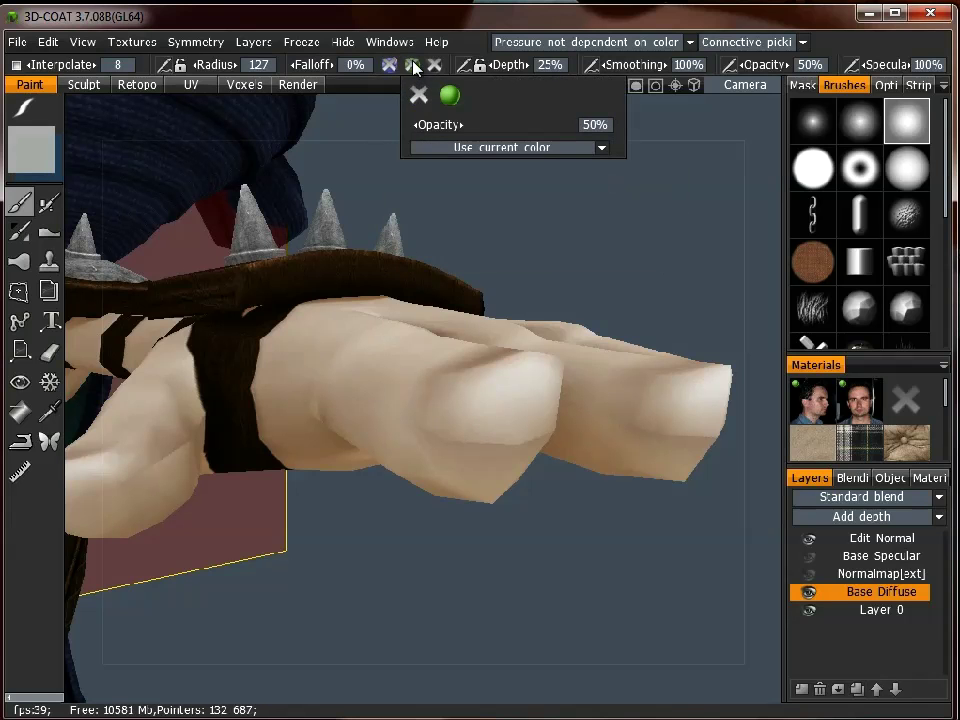
Paint color over the sides, tips and undersides of the fingers on Base Diffuse with a brush radius of 127.
left_click_drag(645, 327, 650, 216)
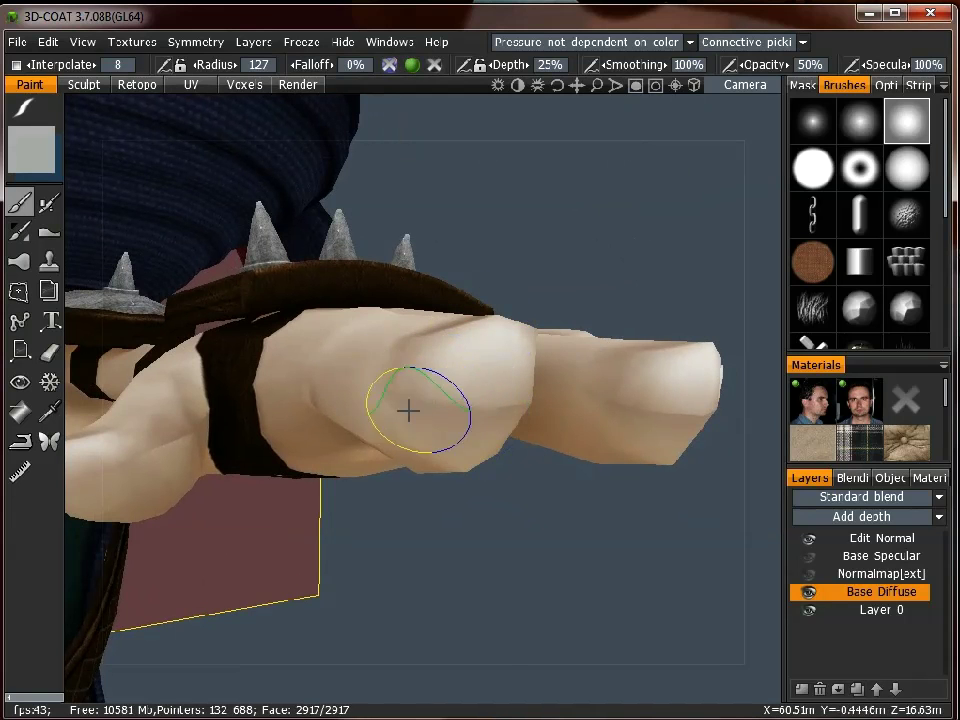
left_click_drag(553, 536, 424, 422)
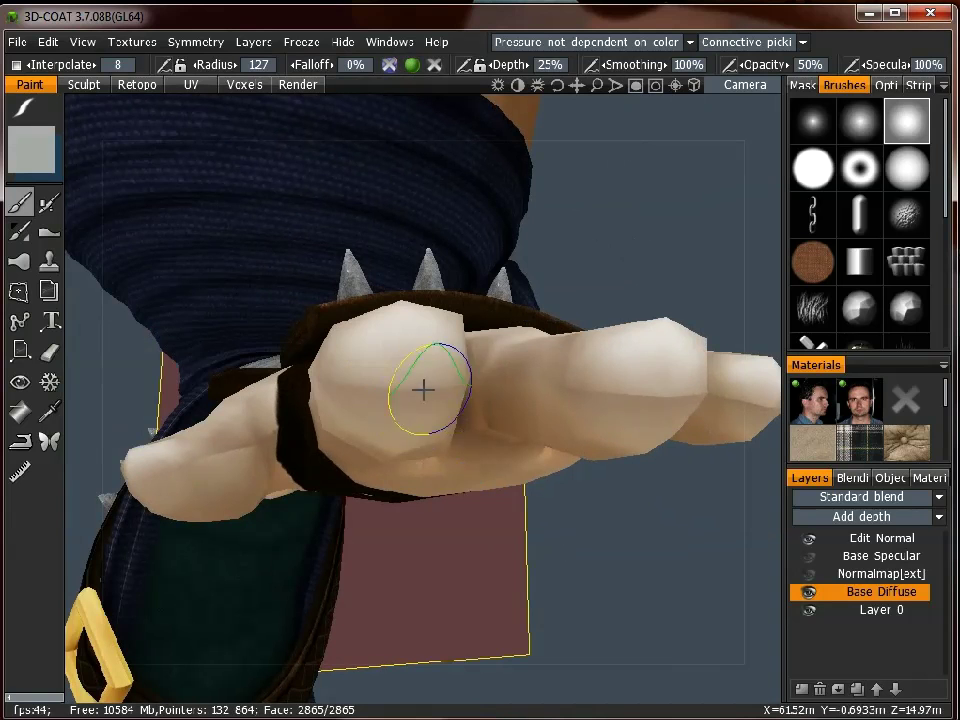
left_click_drag(590, 540, 705, 545)
middle_click_drag(641, 439, 531, 394)
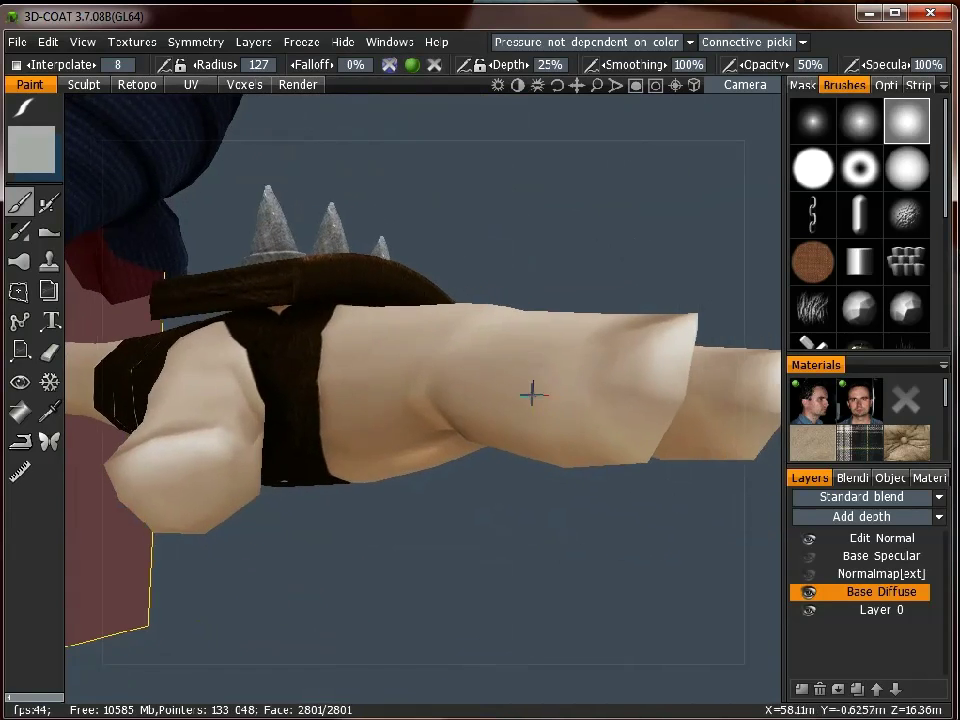
left_click_drag(534, 536, 497, 536)
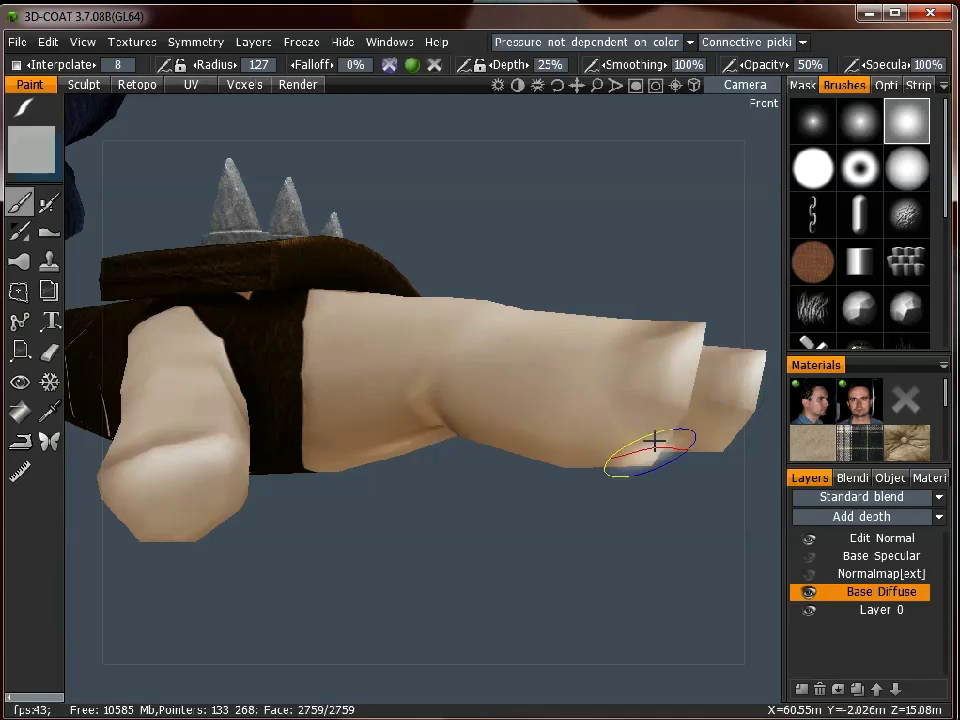
mouse_move(692, 542)
left_mouse_down()
mouse_move(628, 568)
mouse_move(634, 466)
left_mouse_up()
Enlarge the brush radius to 171 and 239 and continue painting color over the fingers and fingertips.
scroll(590, 439, "up", 3)
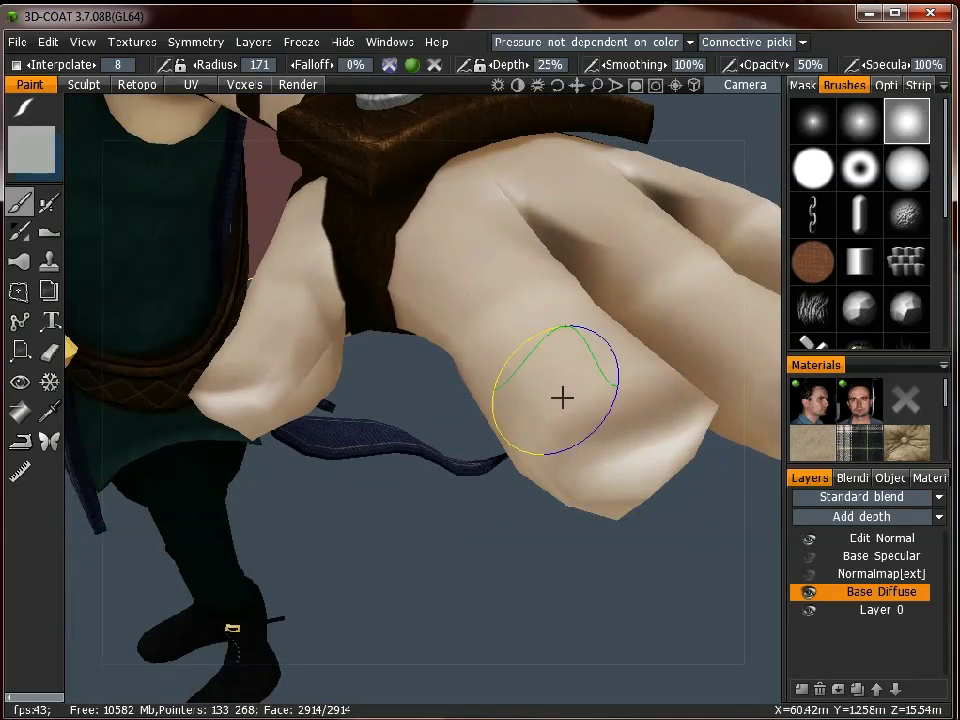
scroll(628, 464, "down", 4)
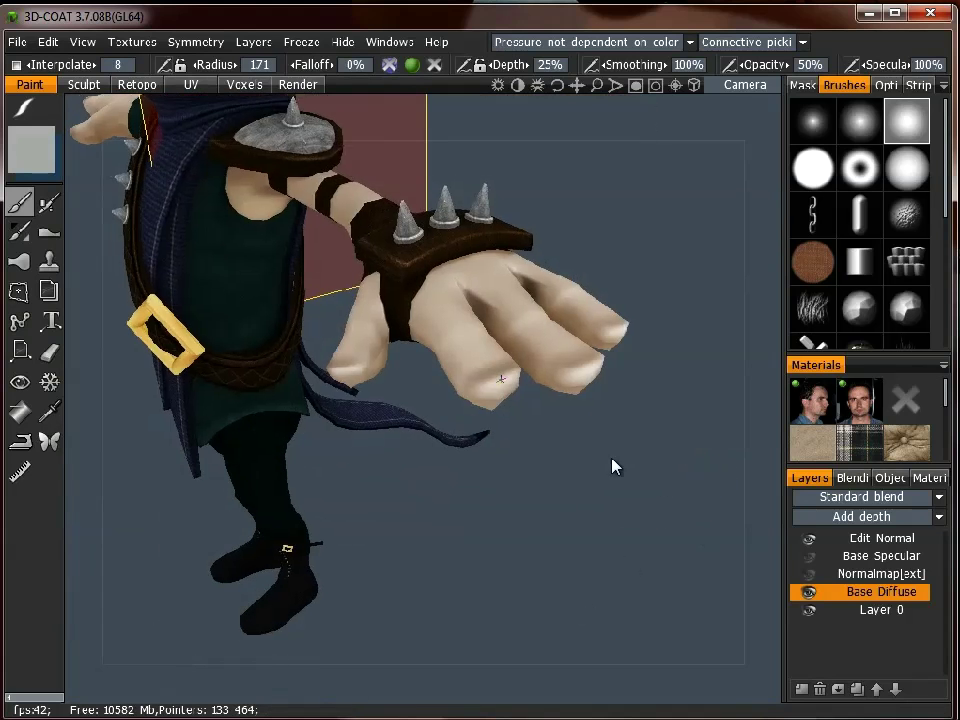
scroll(580, 430, "up", 2)
scroll(531, 274, "up", 3)
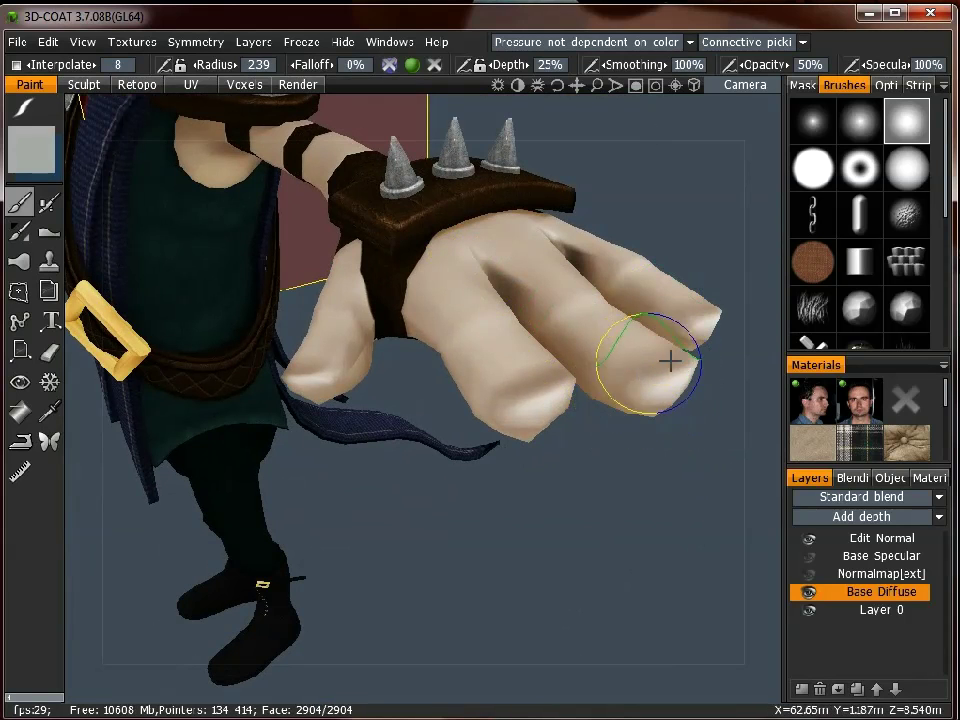
right_click_drag(611, 471, 752, 326)
mouse_move(752, 326)
left_mouse_down()
mouse_move(583, 381)
mouse_move(807, 335)
mouse_move(820, 343)
left_mouse_up()
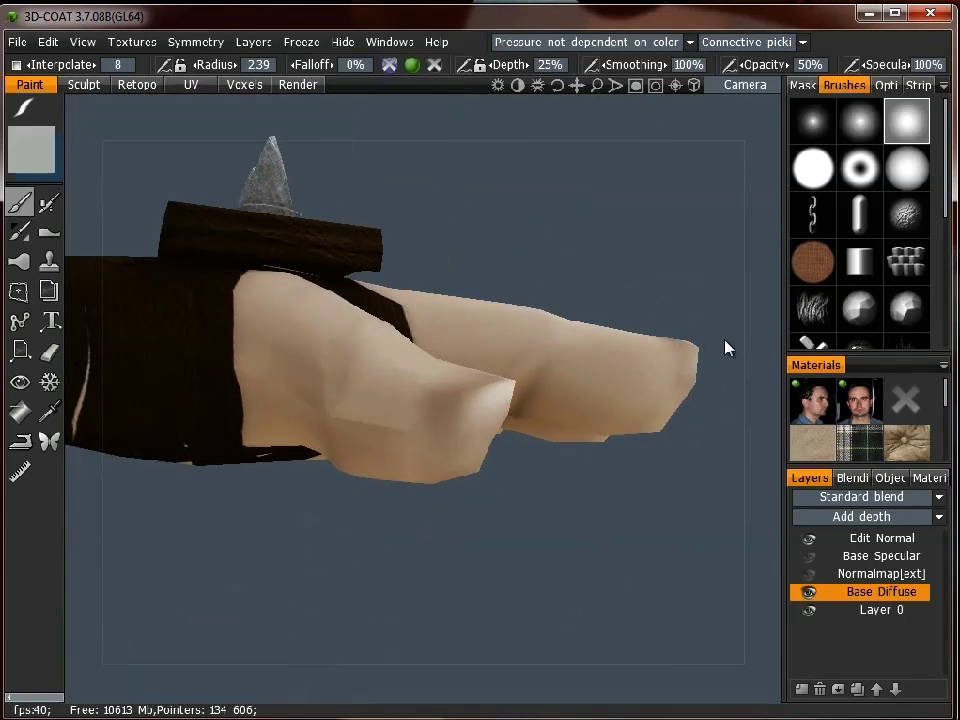
Set the brush radius to 177 and paint color over the thumb and the palm side of the hand.
right_click_drag(425, 395, 330, 425)
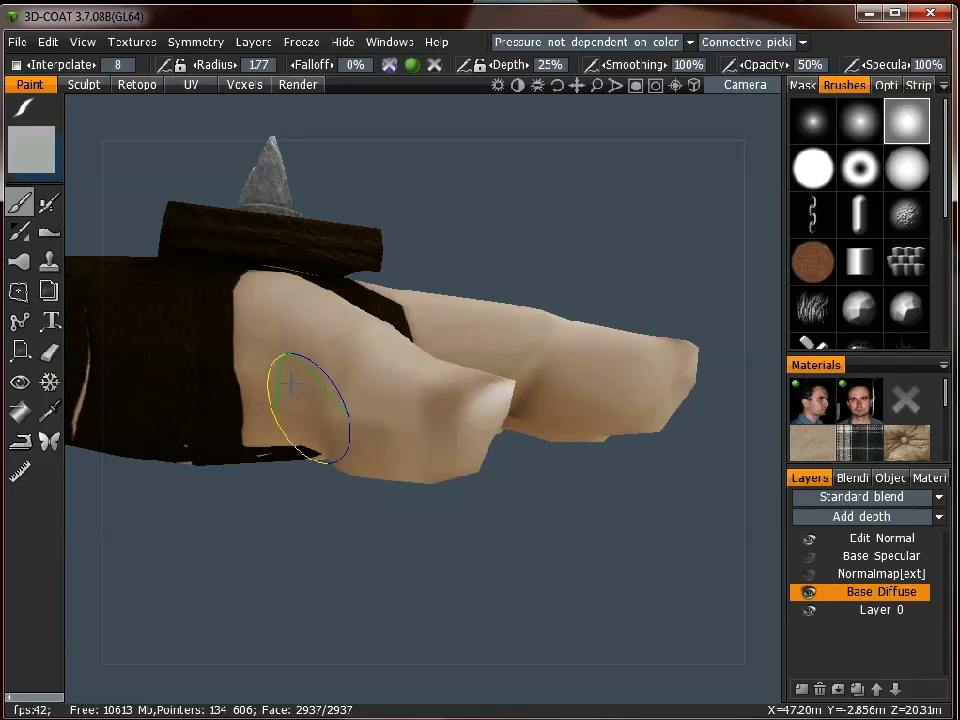
mouse_move(573, 489)
left_mouse_down()
mouse_move(502, 587)
mouse_move(480, 584)
left_mouse_up()
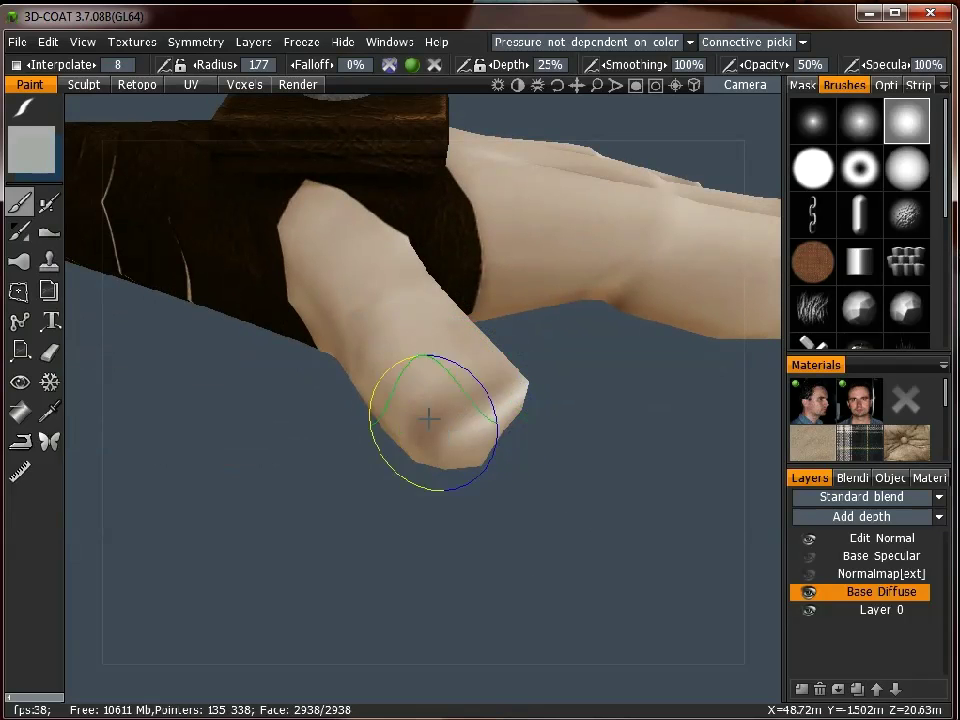
left_click_drag(594, 486, 502, 320)
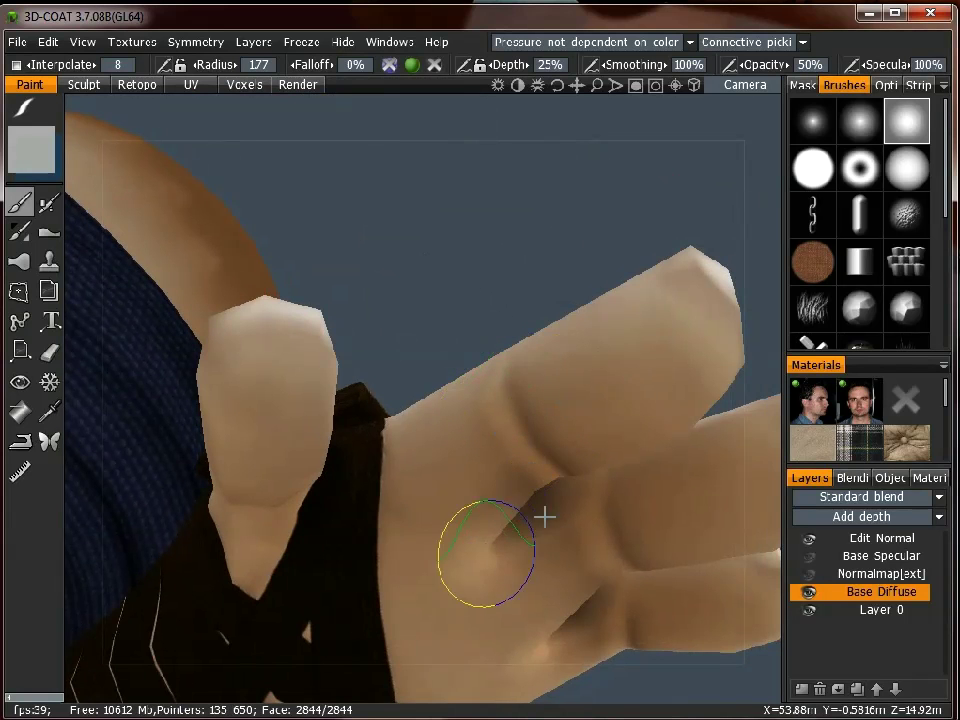
left_click_drag(701, 240, 668, 420)
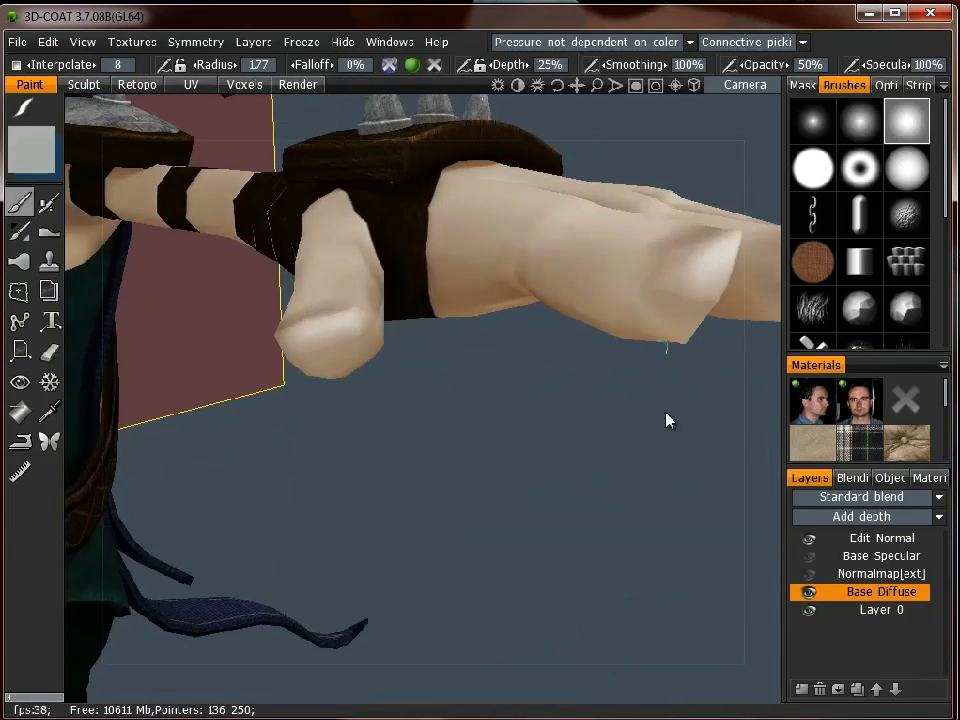
Examine the painted hand and forearm up close and the whole character from several angles.
right_click_drag(668, 420, 424, 456)
left_click_drag(424, 456, 600, 469)
right_click_drag(600, 469, 518, 431)
left_click_drag(518, 432, 467, 489)
right_click_drag(467, 489, 555, 396)
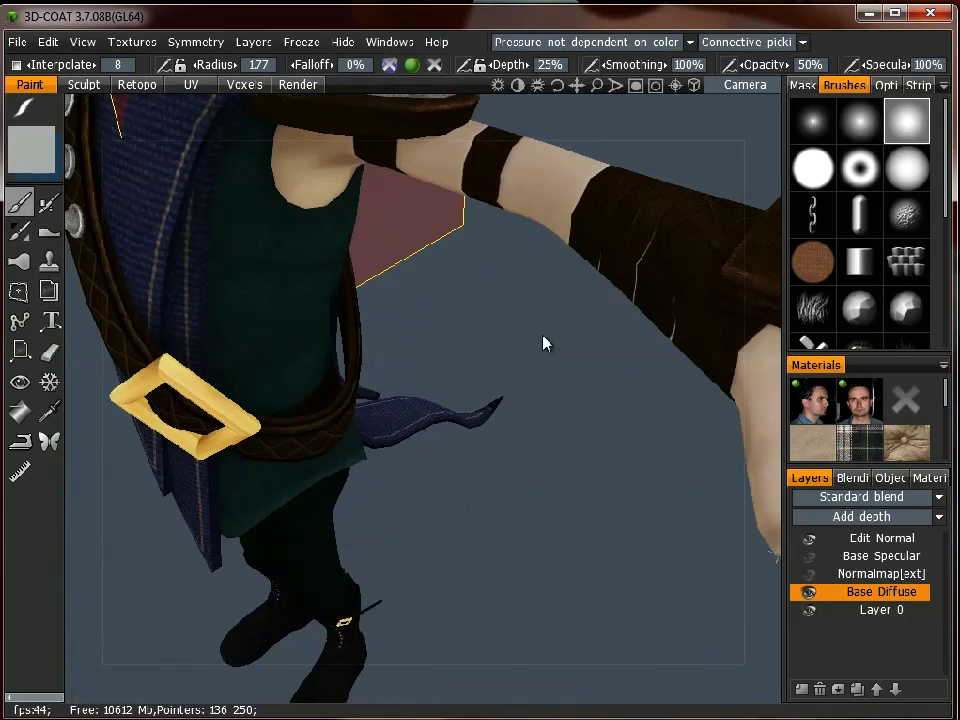
left_click_drag(545, 343, 439, 381)
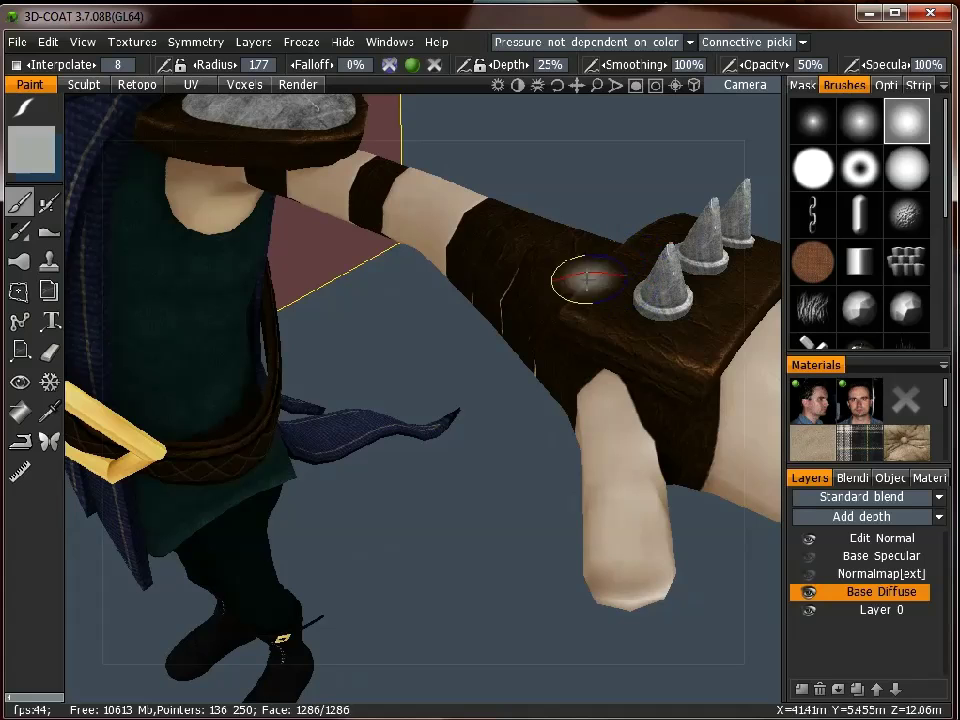
mouse_move(442, 408)
left_mouse_down()
mouse_move(432, 431)
mouse_move(467, 381)
left_mouse_up()
right_click_drag(671, 178, 427, 250)
left_click_drag(427, 250, 471, 287)
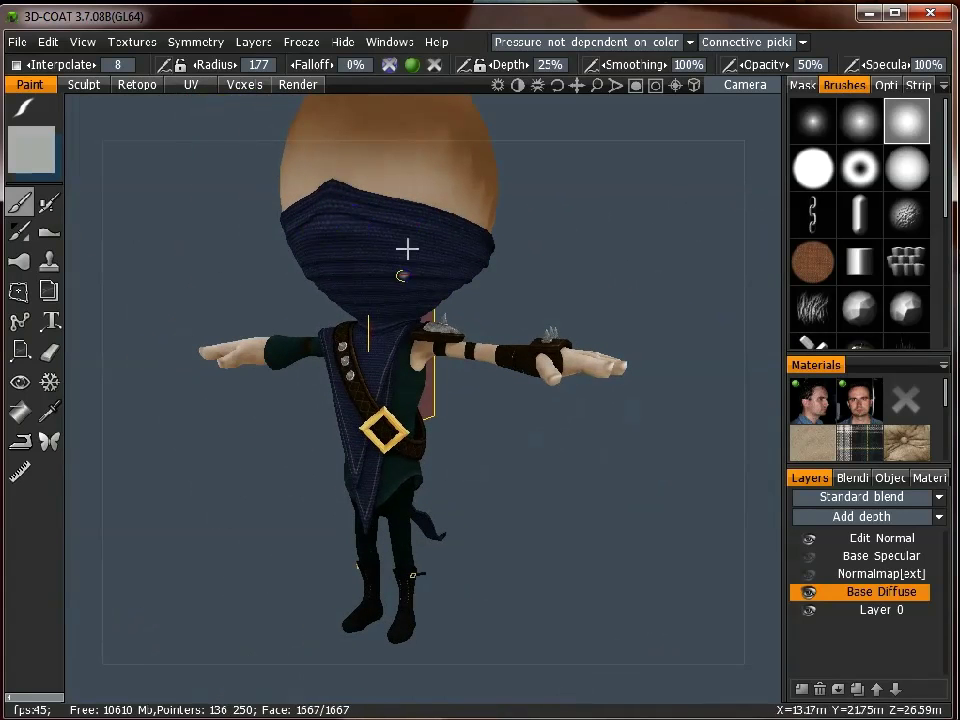
right_click_drag(510, 282, 659, 305)
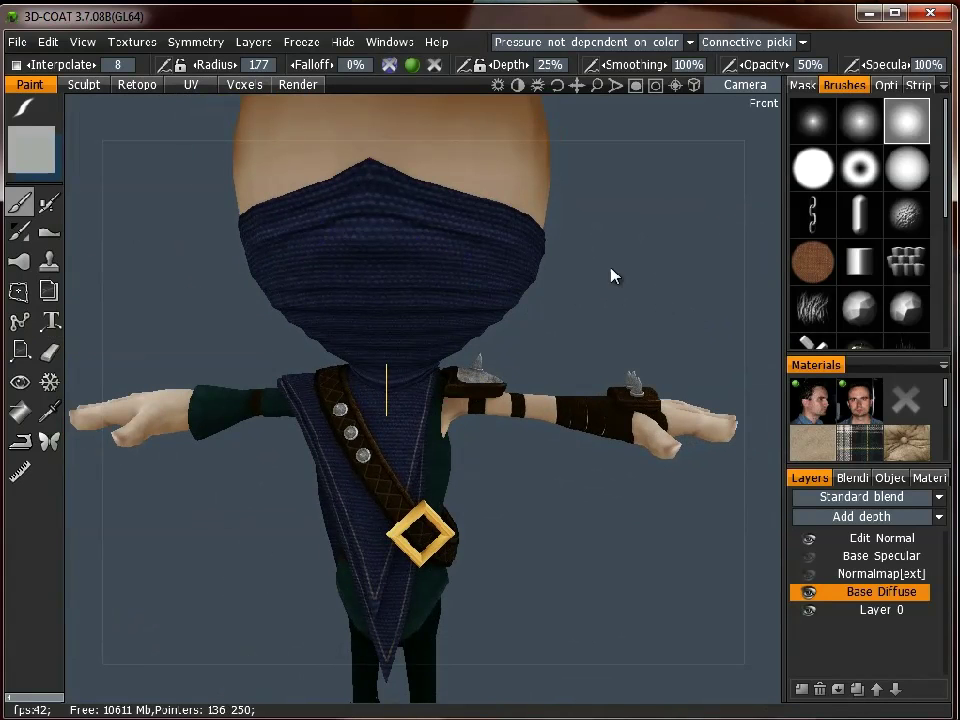
right_click_drag(671, 284, 570, 315)
left_click_drag(570, 315, 613, 278)
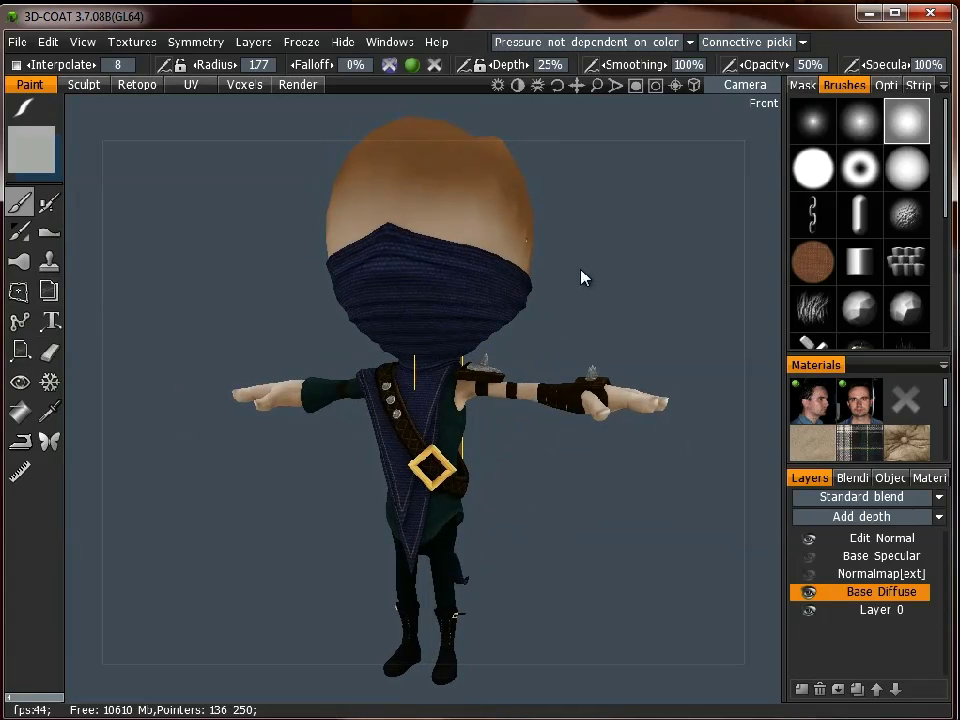
scroll(580, 285, "down", 2)
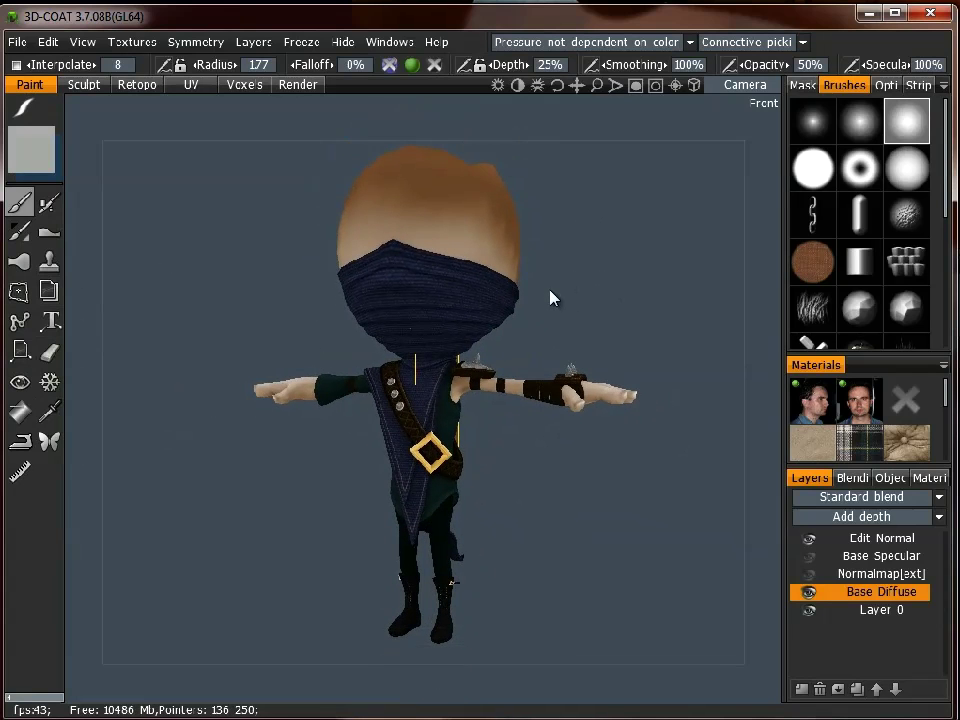
Make the Base Specular and Normalmap[ext] layers visible again.
mouse_move(612, 298)
left_mouse_down()
mouse_move(540, 339)
mouse_move(520, 335)
mouse_move(583, 321)
mouse_move(573, 305)
mouse_move(597, 296)
left_mouse_up()
left_click_drag(575, 453, 595, 432)
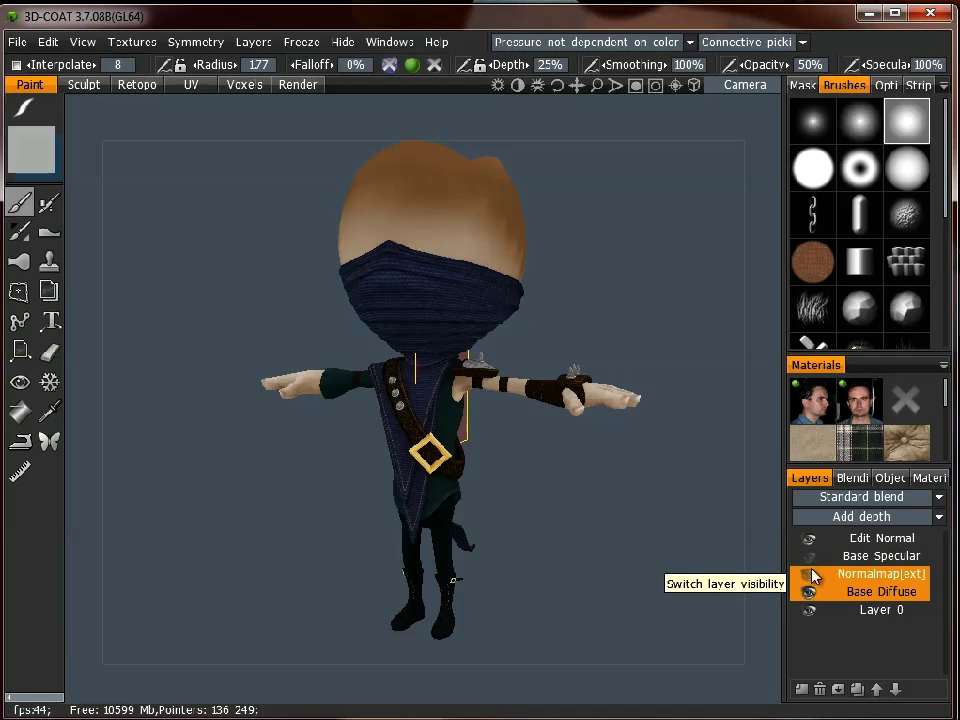
left_click_drag(594, 268, 585, 254)
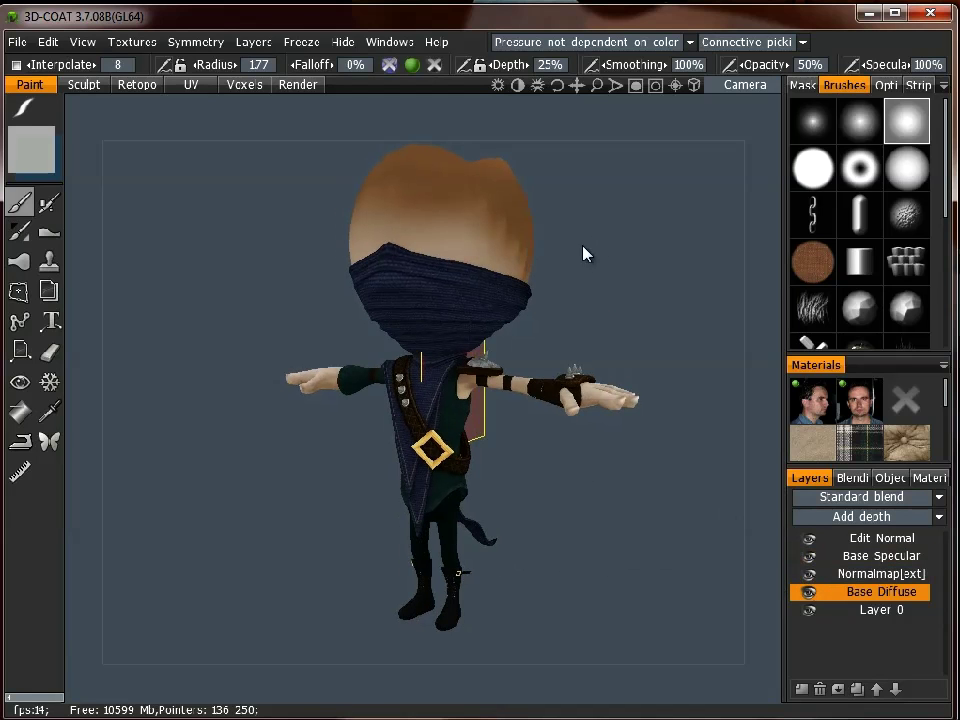
Display the model in Smooth Shade and remove the symmetry plane from the viewport.
left_click(82, 42)
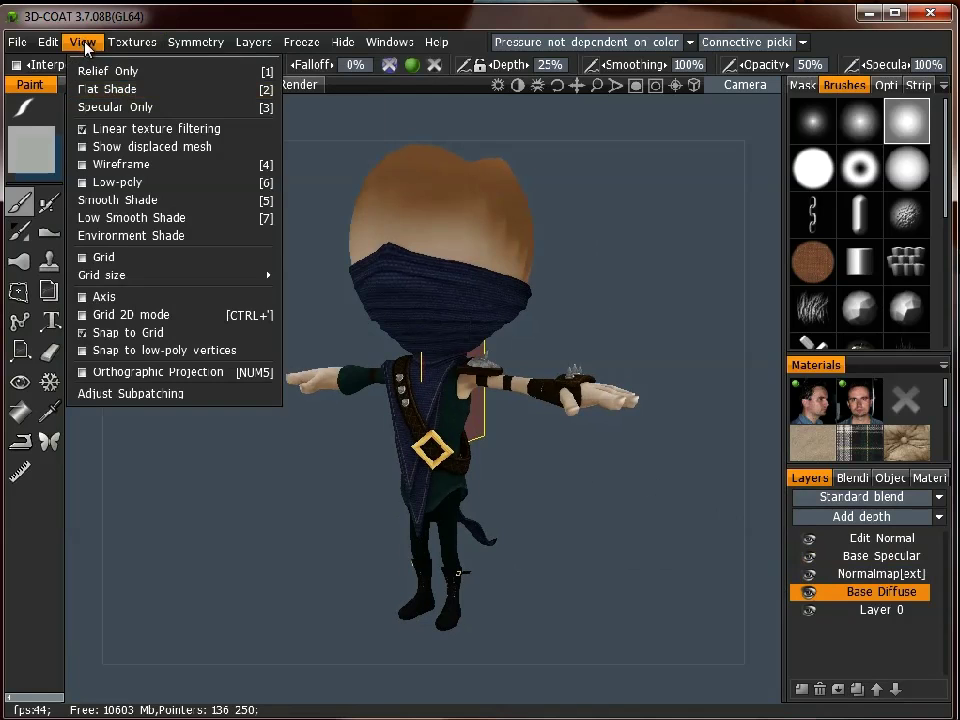
left_click(140, 200)
left_click(200, 42)
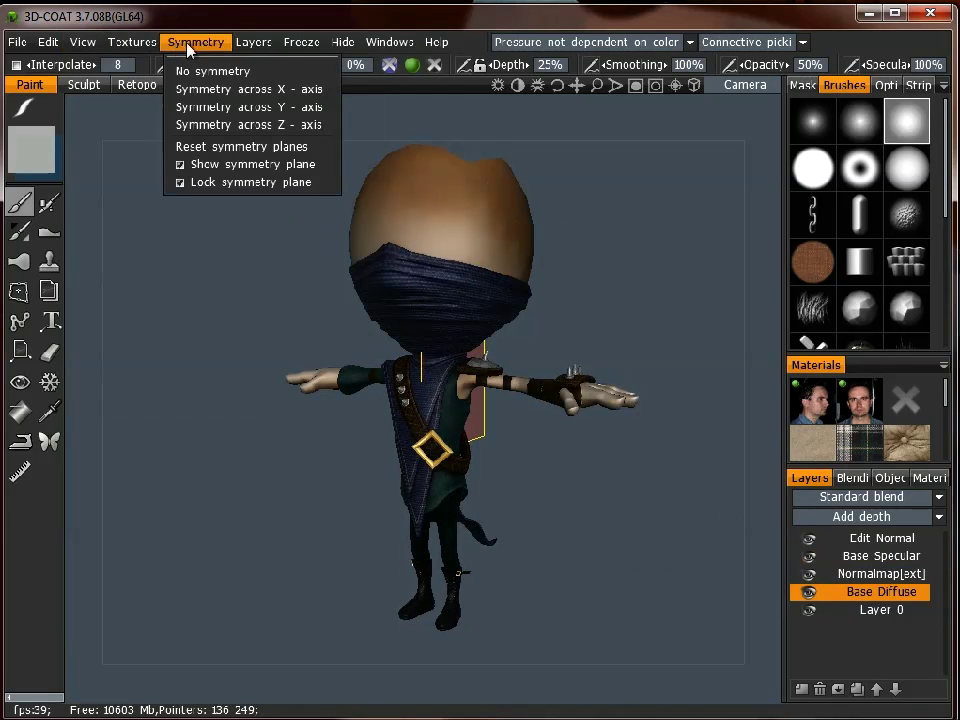
left_click(213, 108)
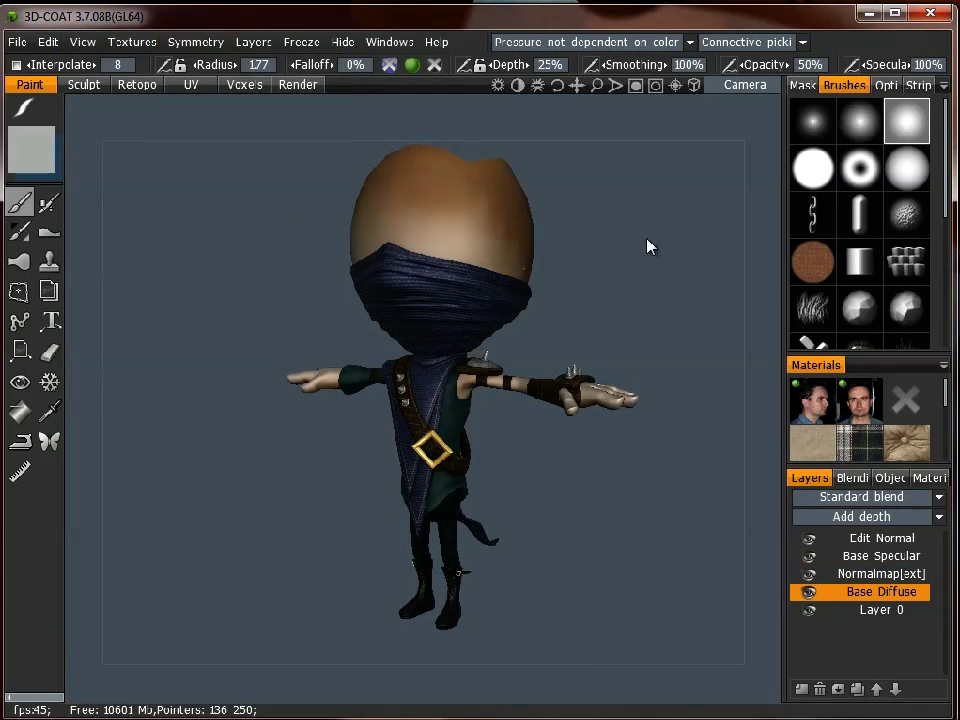
mouse_move(648, 283)
left_mouse_down()
mouse_move(549, 274)
mouse_move(639, 283)
mouse_move(641, 296)
left_mouse_up()
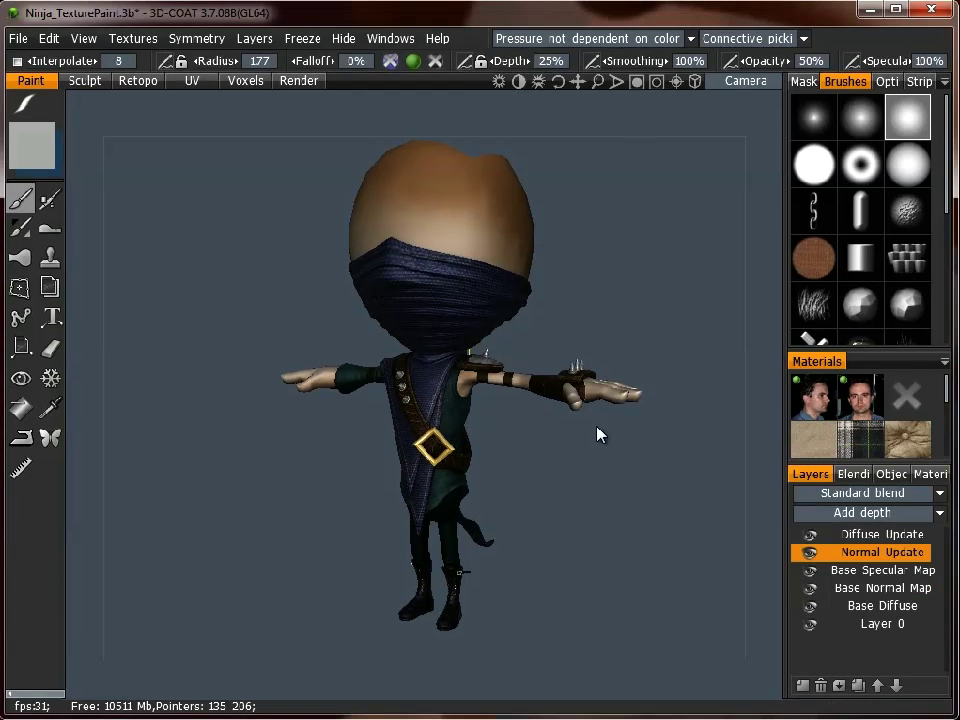
Inspect the smooth-shaded ninja's sash, belt, arms and mask with all layers visible from several angles.
mouse_move(552, 446)
left_mouse_down()
mouse_move(517, 440)
mouse_move(554, 434)
left_mouse_up()
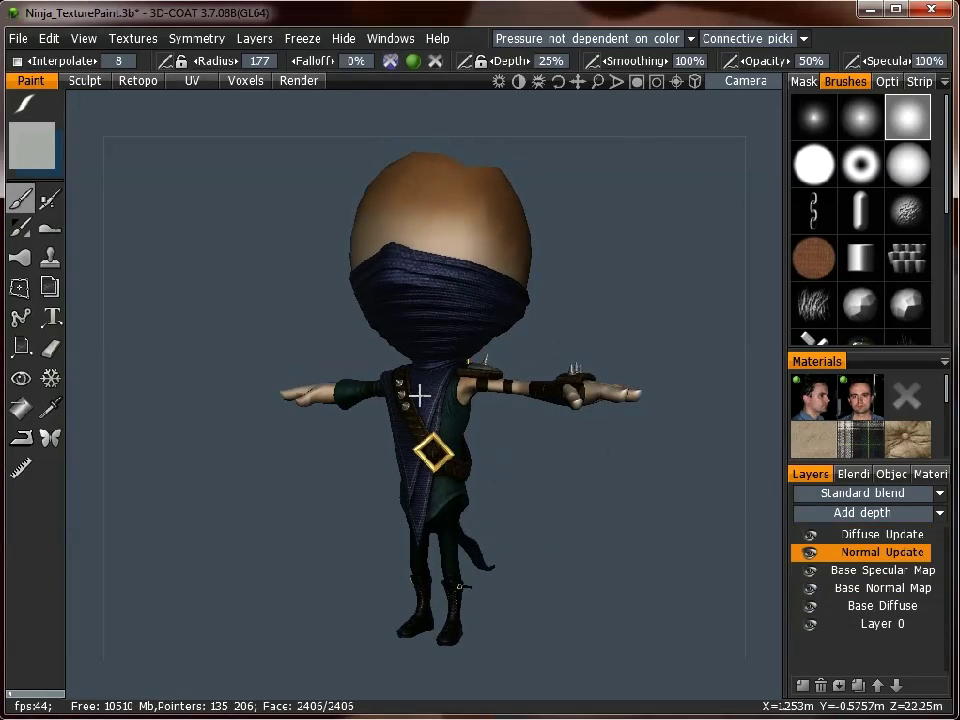
scroll(420, 396, "up", 4)
left_click_drag(531, 447, 517, 343)
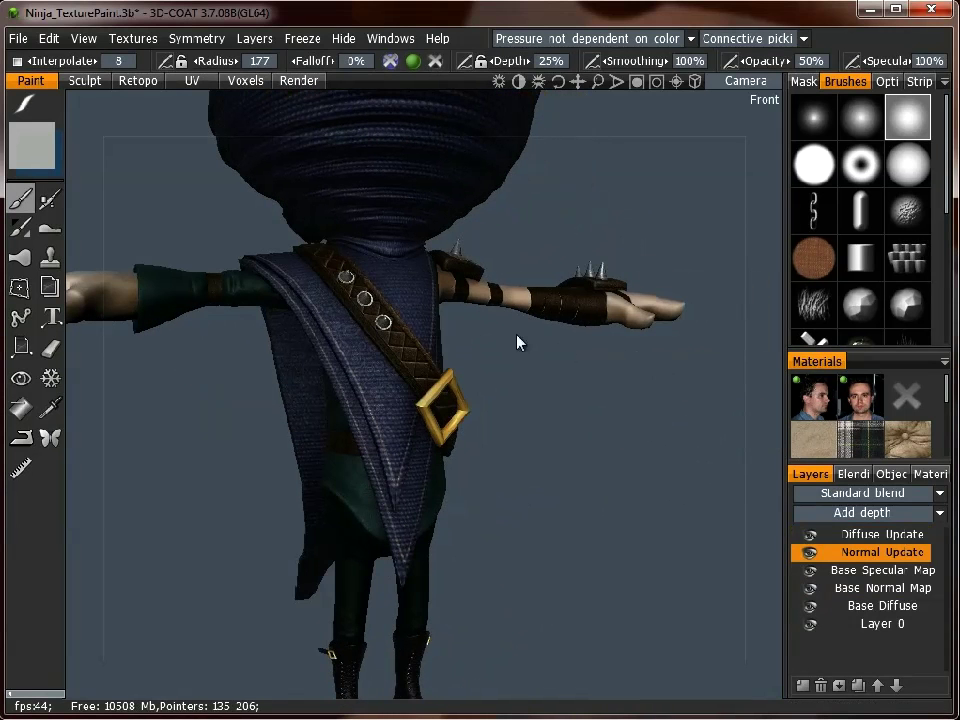
left_click_drag(489, 489, 441, 532)
left_click_drag(575, 314, 604, 491)
right_click_drag(596, 408, 500, 422)
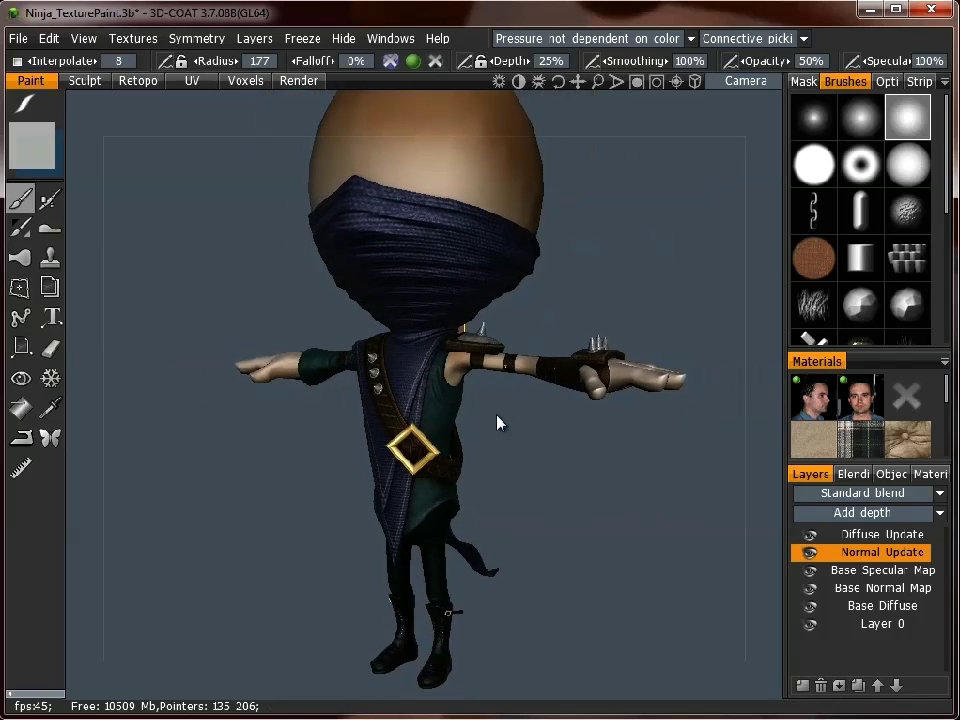
left_click_drag(596, 421, 561, 381)
Export the diffuse map over NinjaBody_3DC_Diffuse.tga in the 3DCoat folder, filling in the empty parts of the texture.
left_click(134, 38)
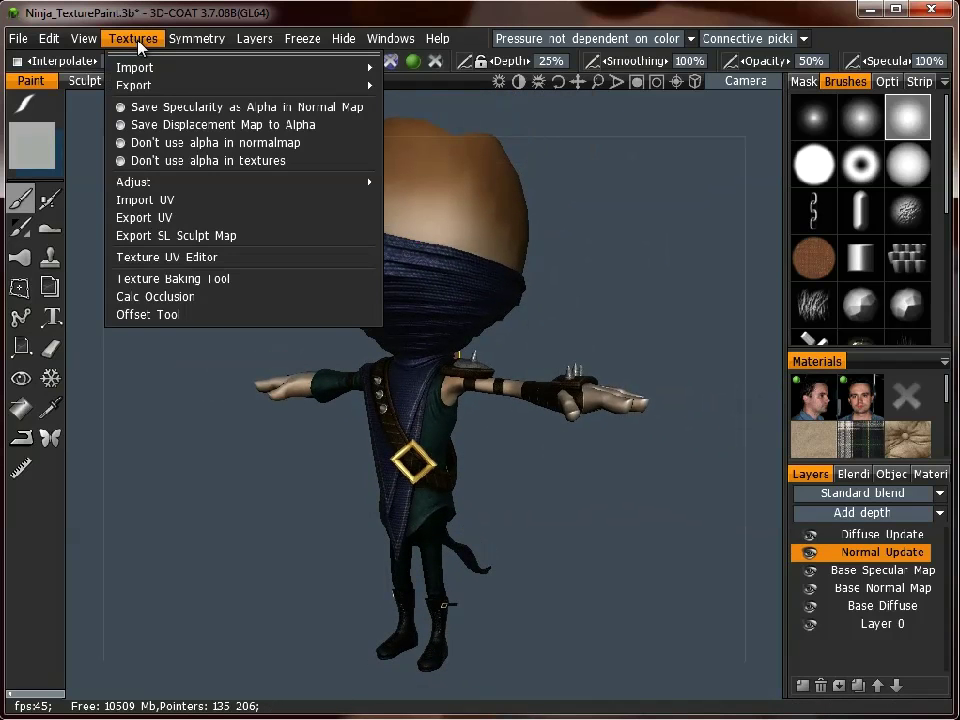
mouse_move(180, 86)
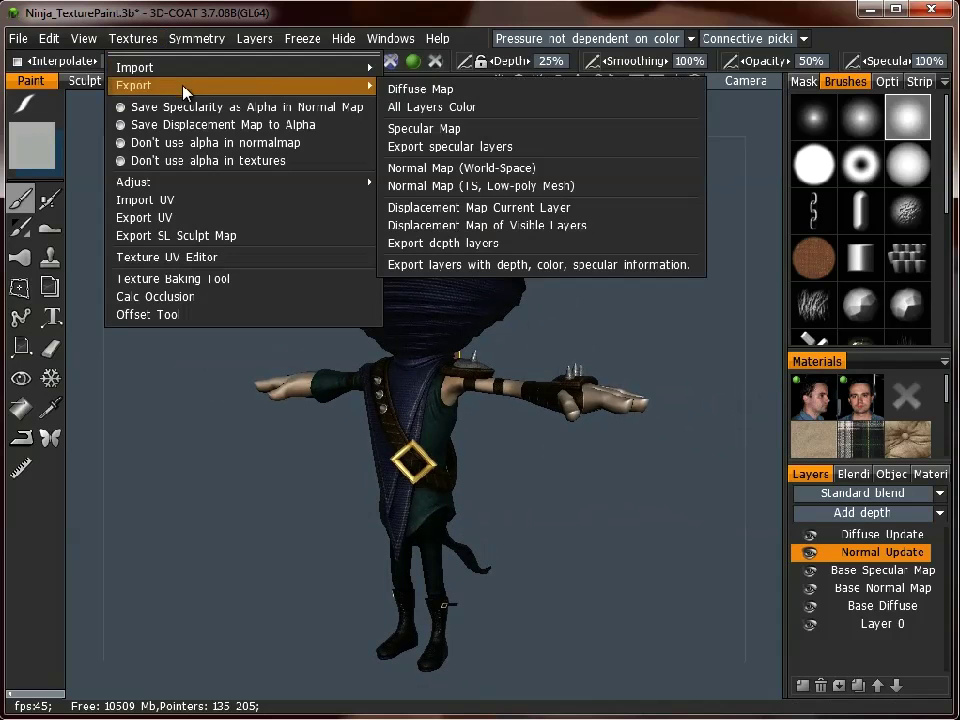
left_click(410, 89)
left_click(643, 211)
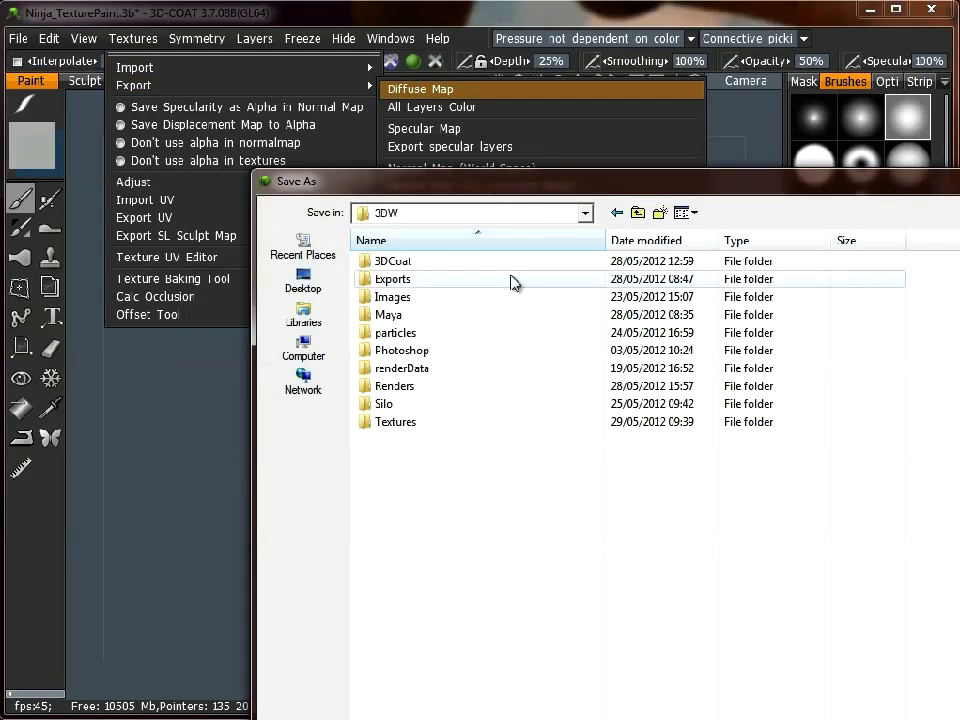
double_click(418, 266)
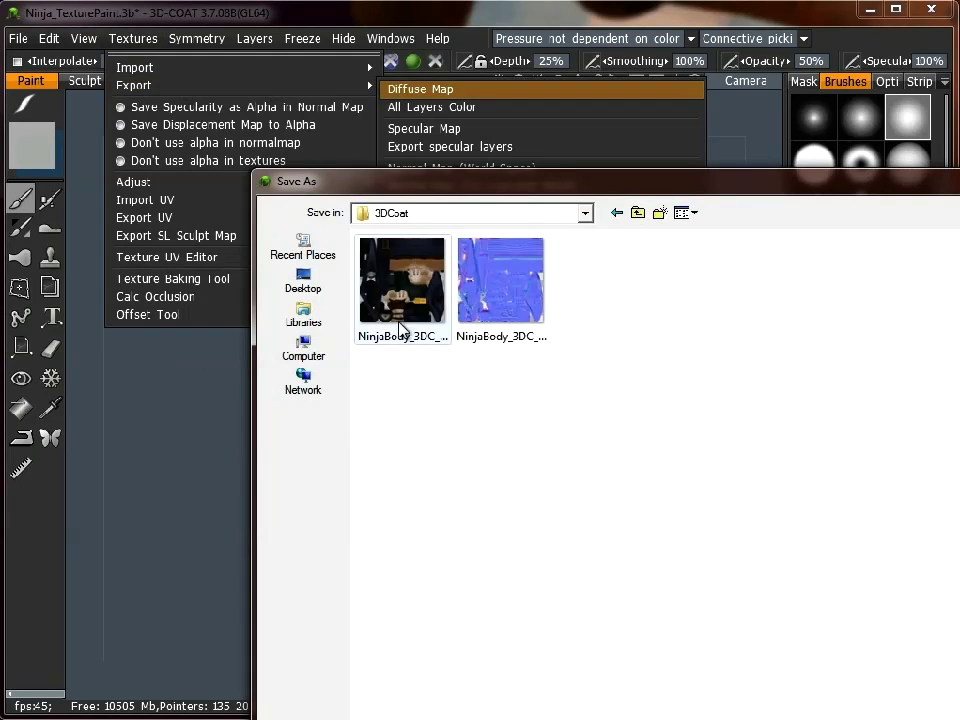
double_click(400, 306)
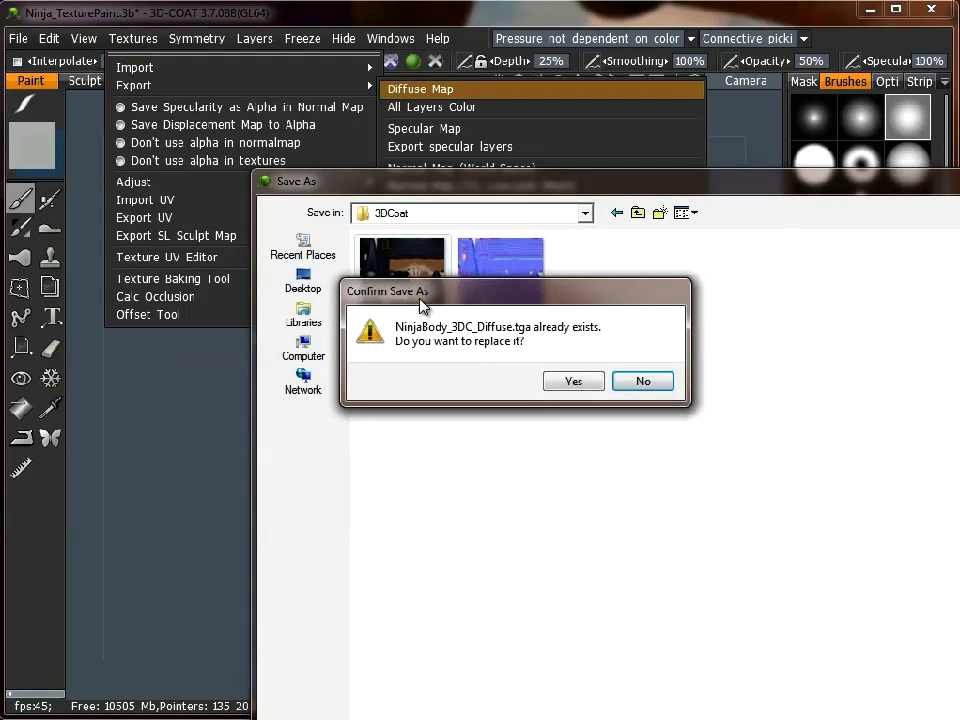
left_click(573, 382)
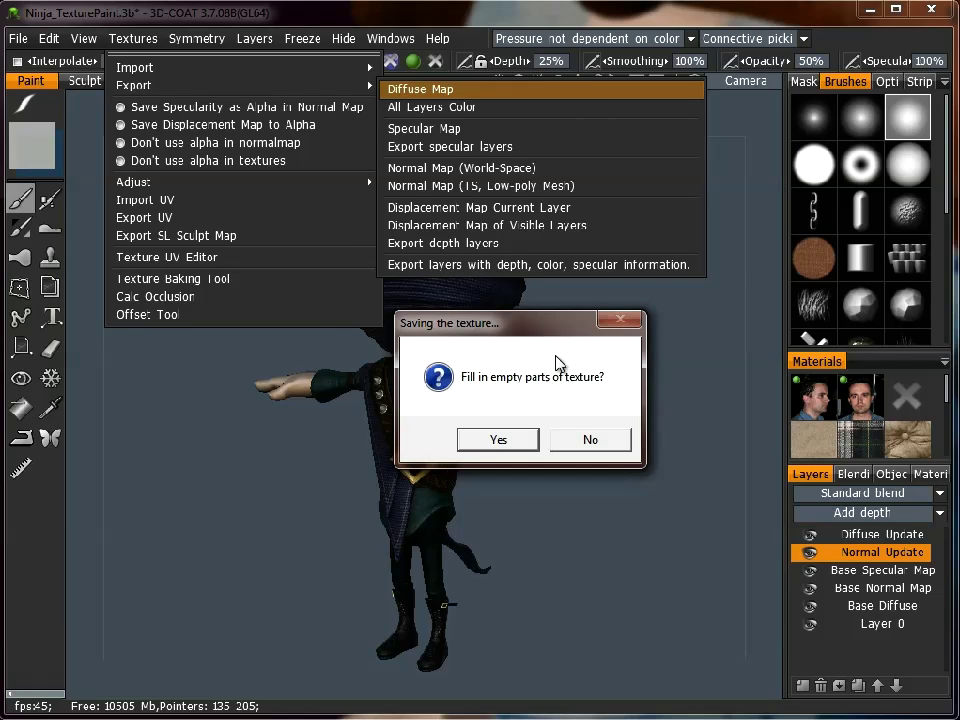
left_click(499, 441)
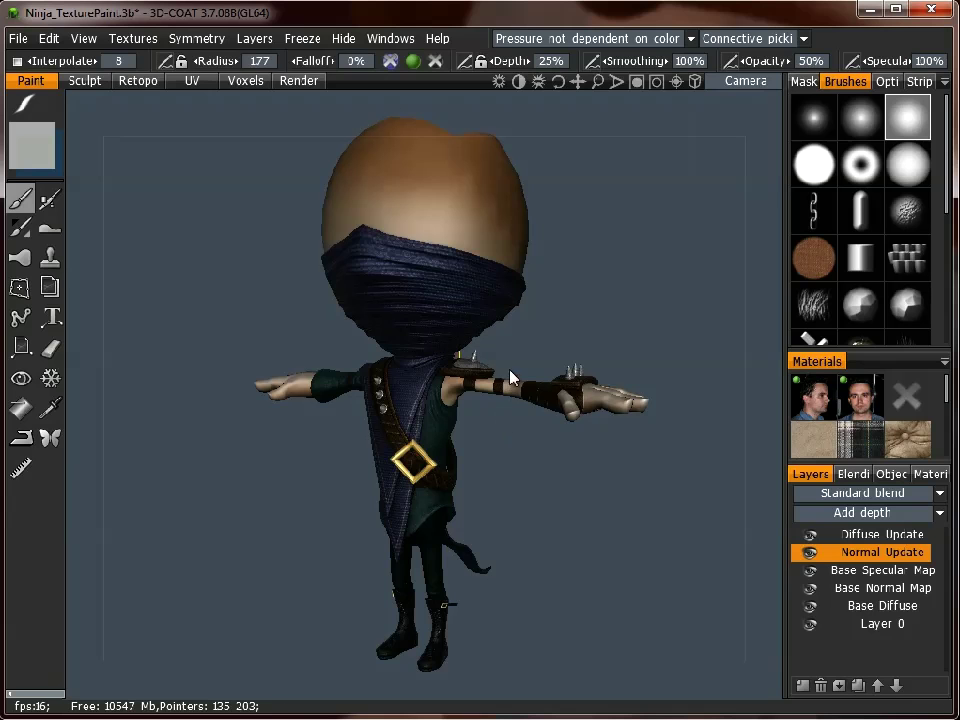
Show the available texture map export options.
left_click(133, 38)
mouse_move(206, 84)
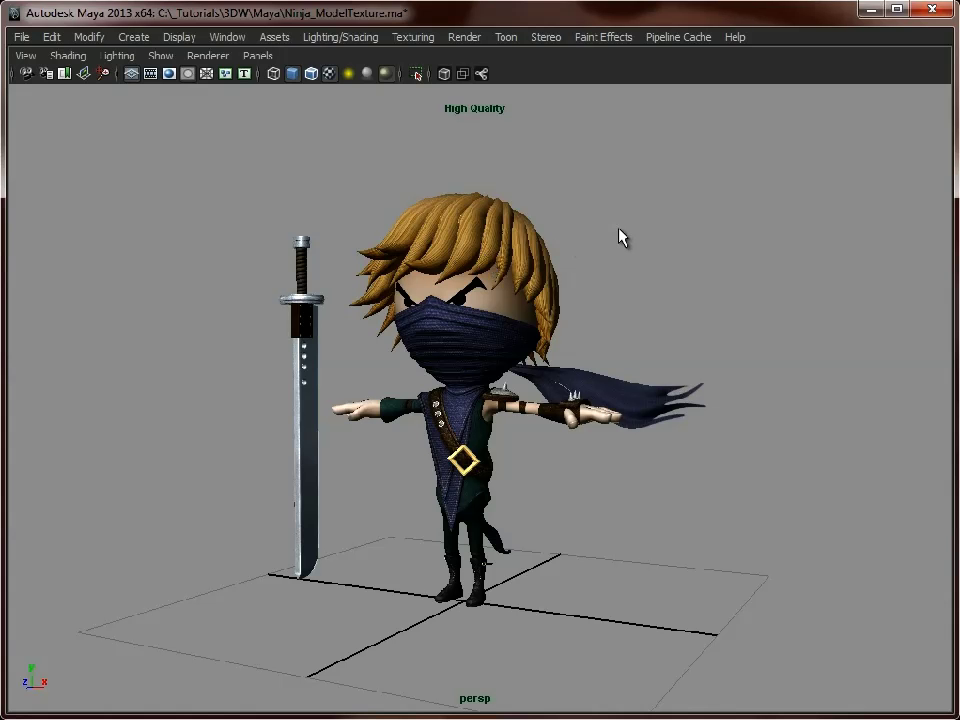
Inspect the textured ninja's mask, sash, belt, arms and boots in the high-quality viewport, up close and from several angles.
left_click_drag(620, 237, 536, 229, "alt")
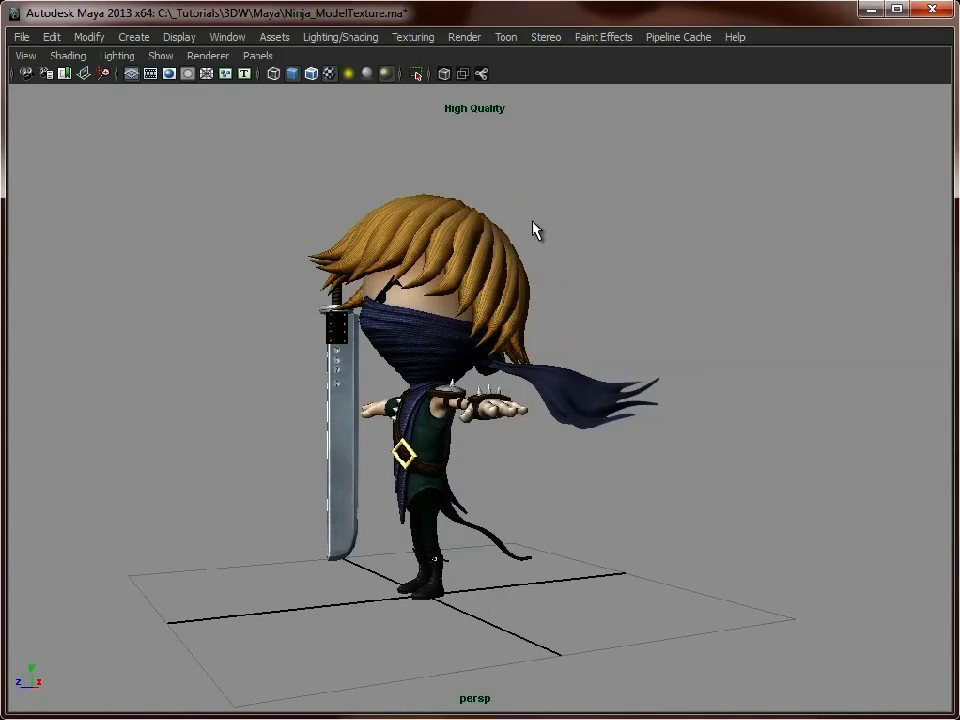
left_click_drag(435, 332, 510, 332, "alt")
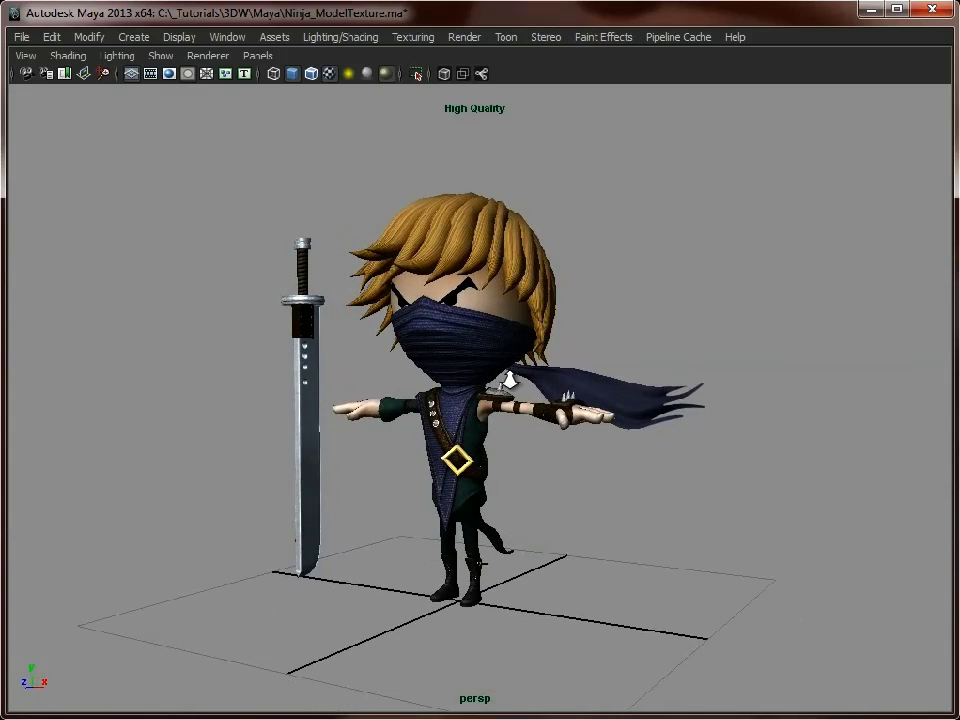
right_click_drag(499, 377, 561, 649, "alt")
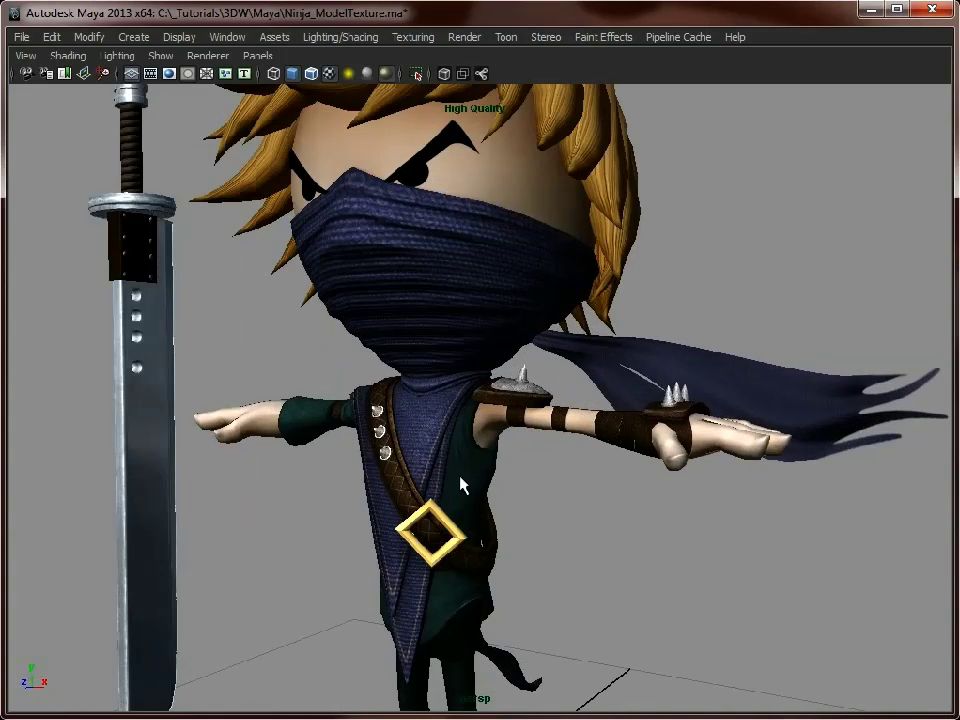
mouse_move(420, 432)
left_mouse_down("alt")
mouse_move(467, 416)
mouse_move(476, 433)
mouse_move(431, 437)
left_mouse_up("alt")
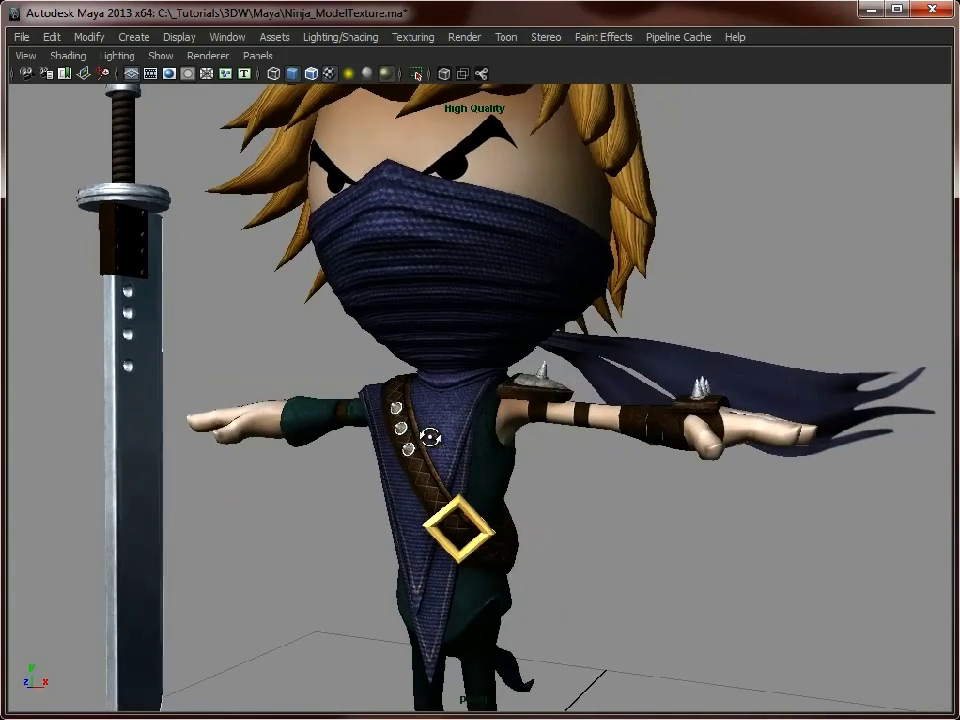
middle_click_drag(596, 511, 592, 272, "alt")
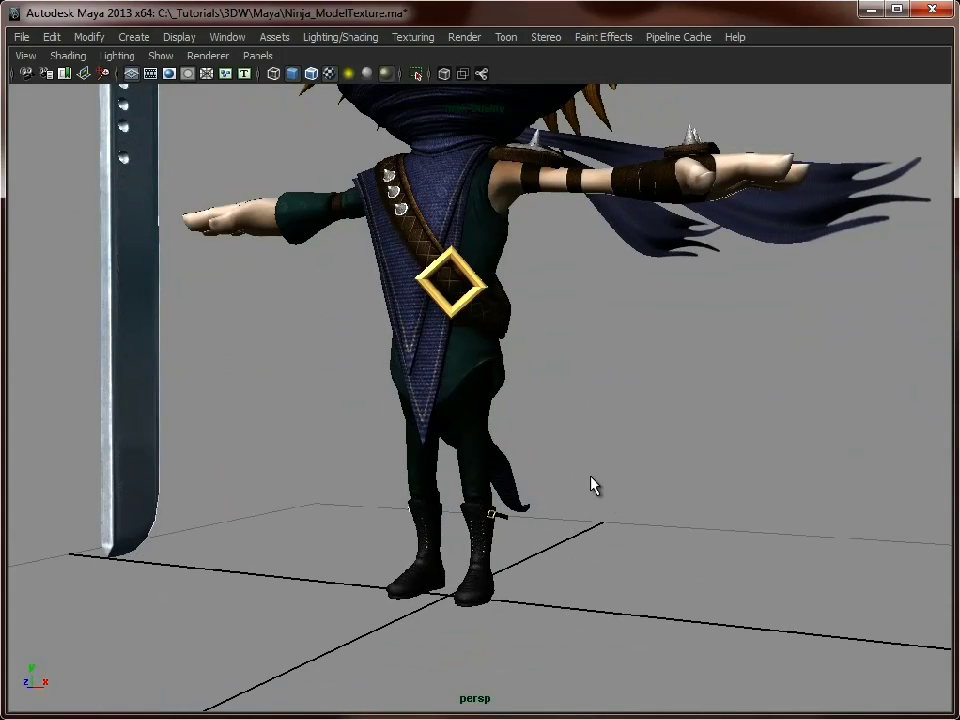
middle_click_drag(589, 295, 583, 488, "alt")
right_click_drag(581, 488, 420, 488, "alt")
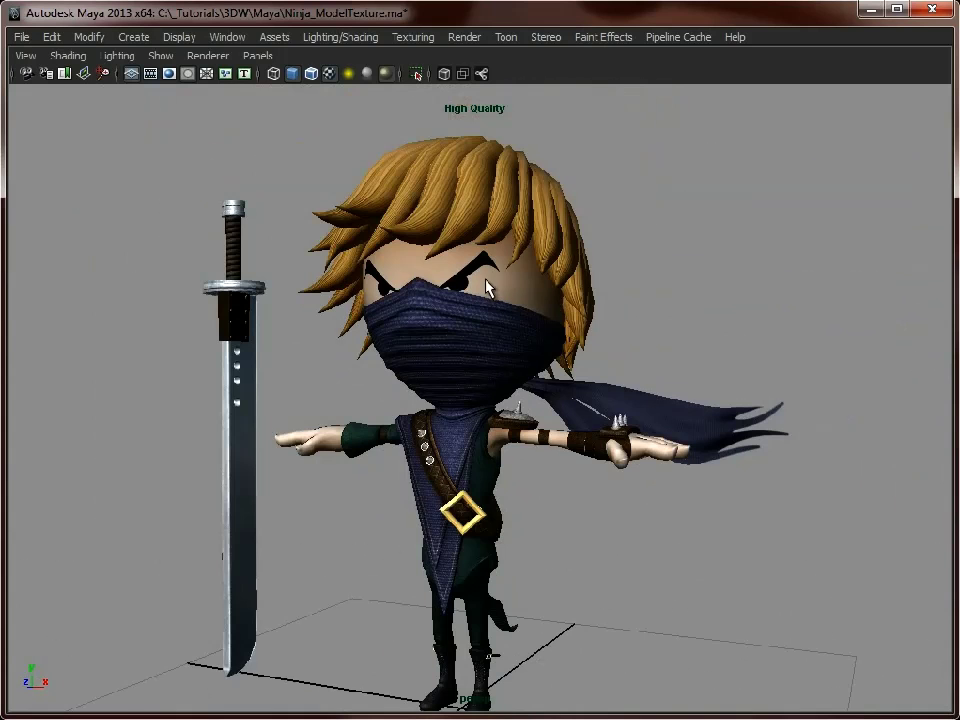
left_click_drag(616, 405, 440, 307, "alt")
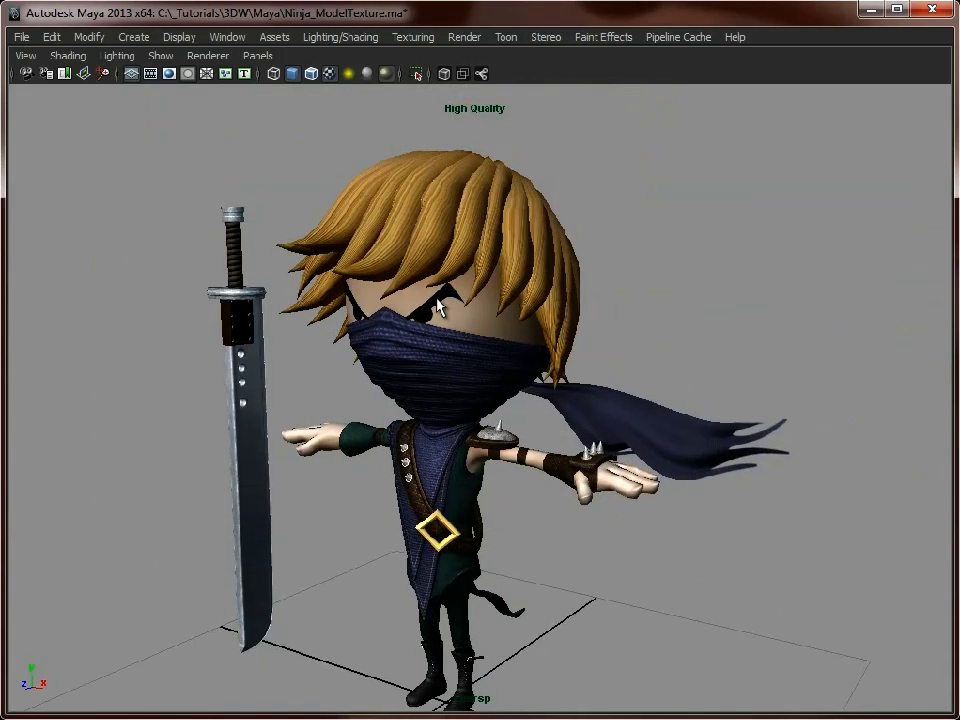
Identify the separate eyes mesh on the face, clear the selection, and review the whole textured ninja and sword from different angles.
left_click(438, 307)
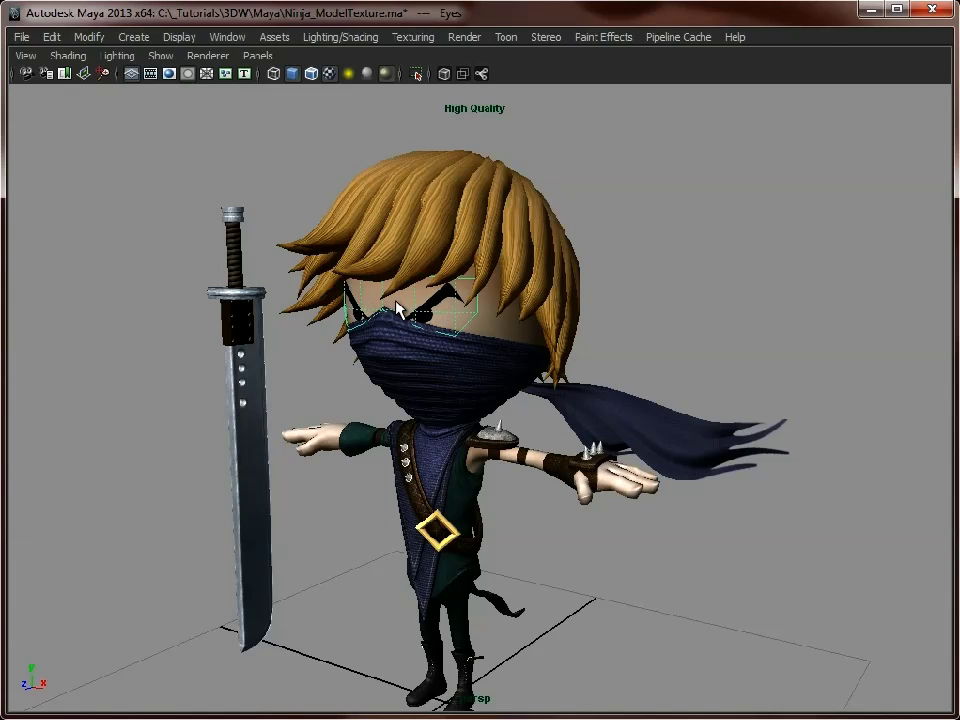
left_click(689, 260)
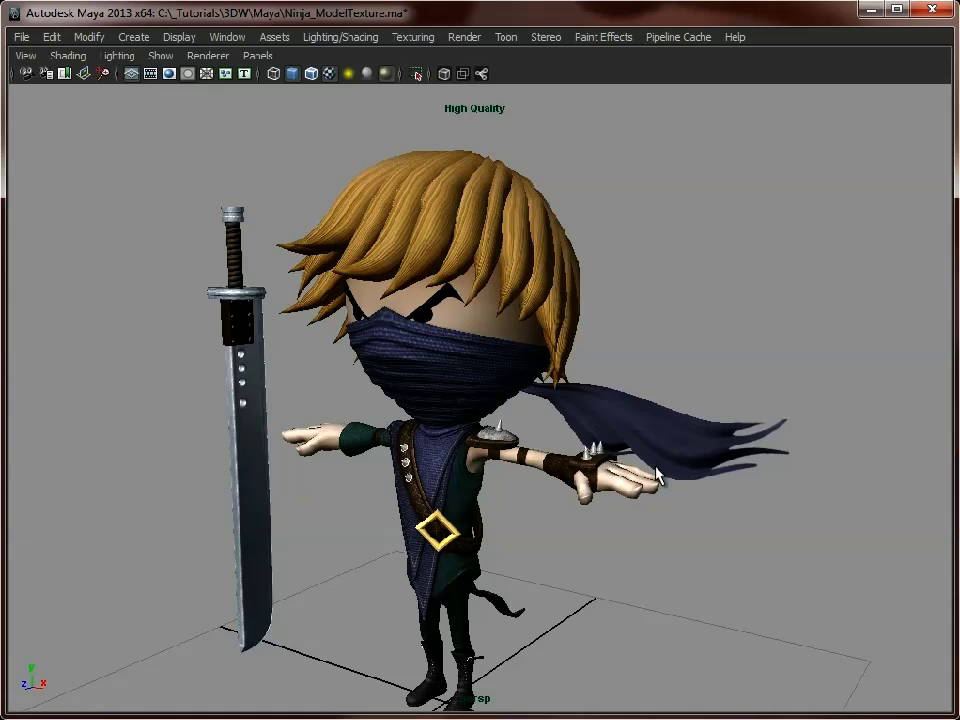
left_click_drag(703, 482, 700, 487, "alt")
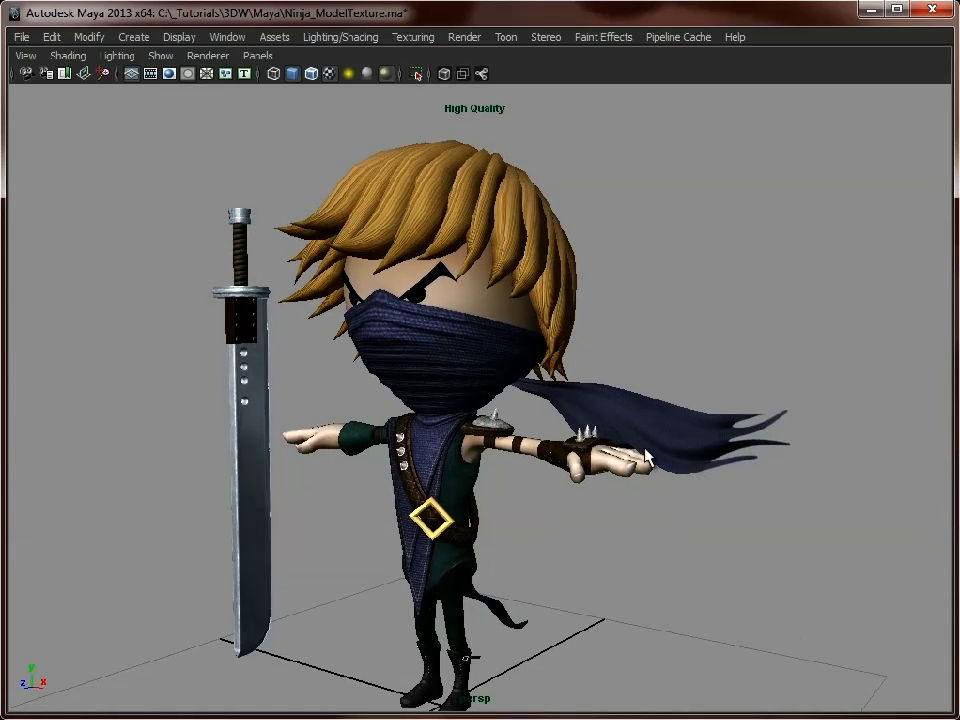
left_click_drag(703, 485, 335, 432, "alt")
left_click_drag(422, 422, 654, 433, "alt")
middle_click_drag(654, 433, 676, 450, "alt")
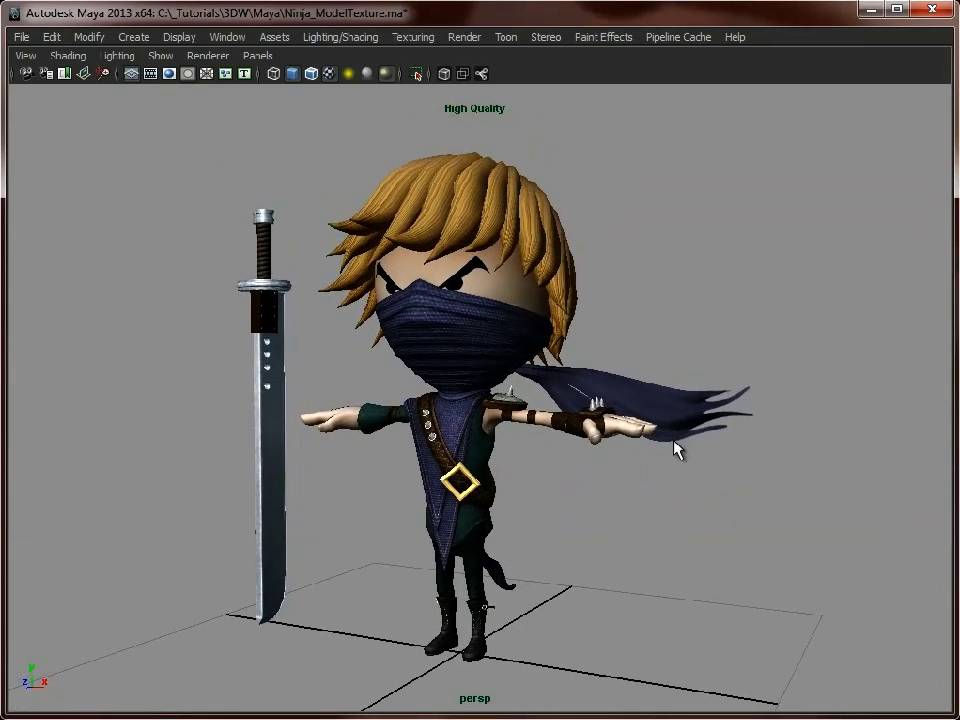